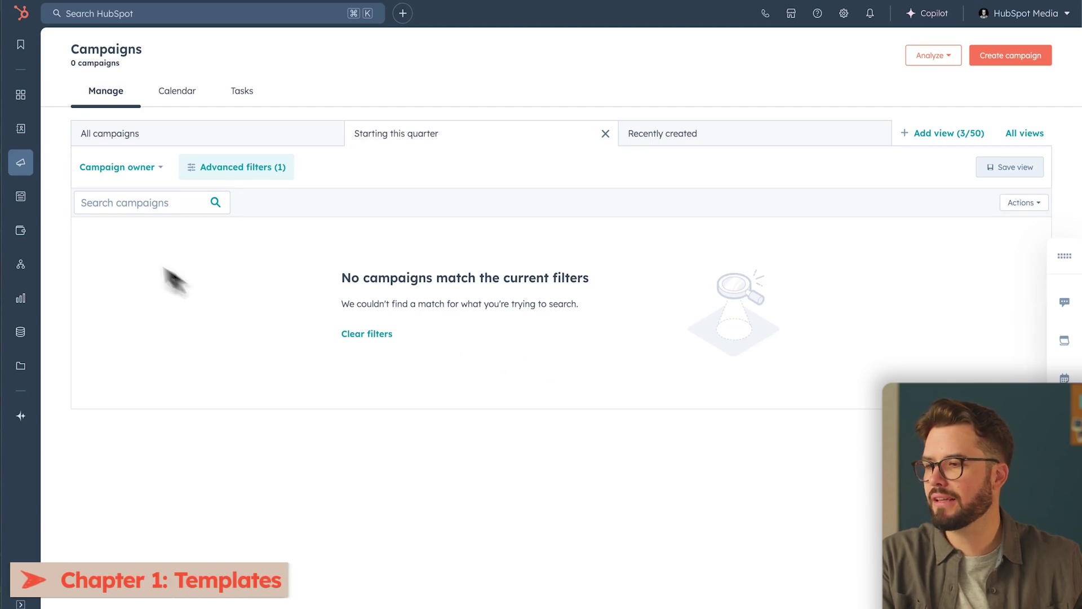
Create a new website page named 'Home'
mouse_move(20, 197)
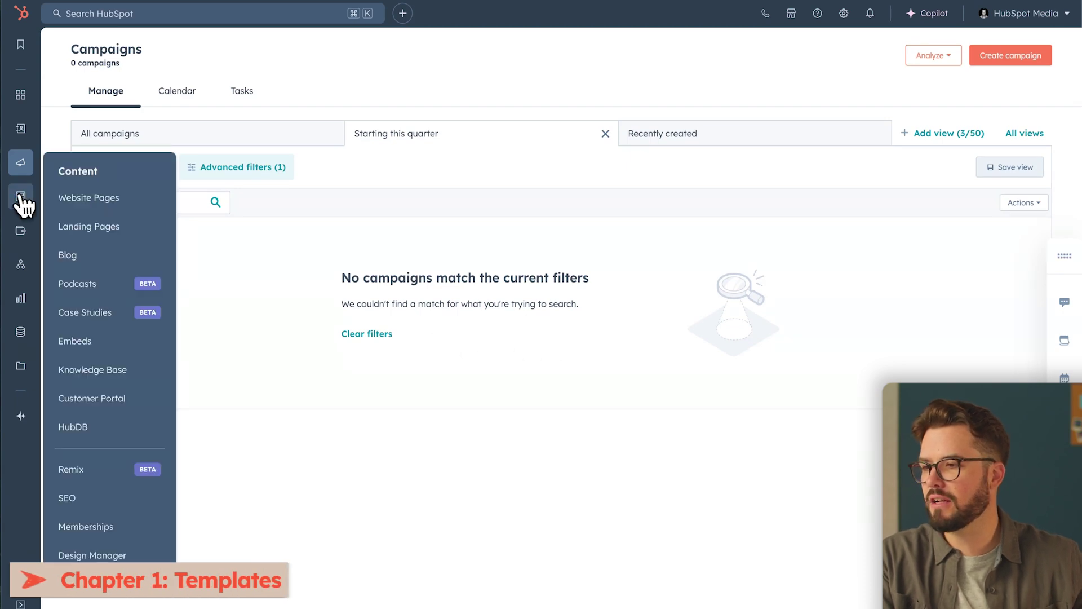
click(78, 197)
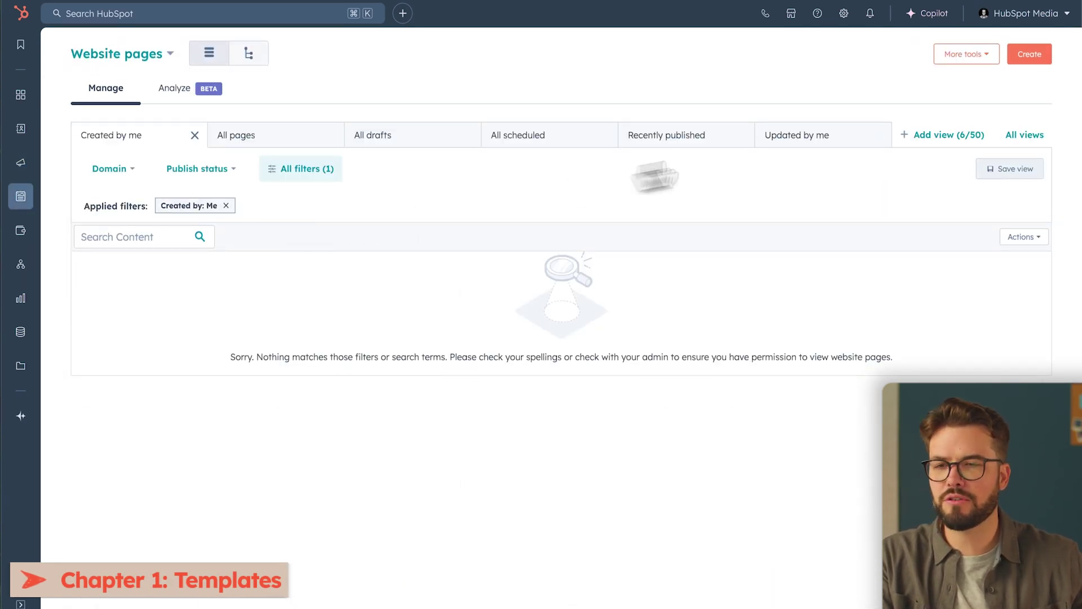
click(1029, 56)
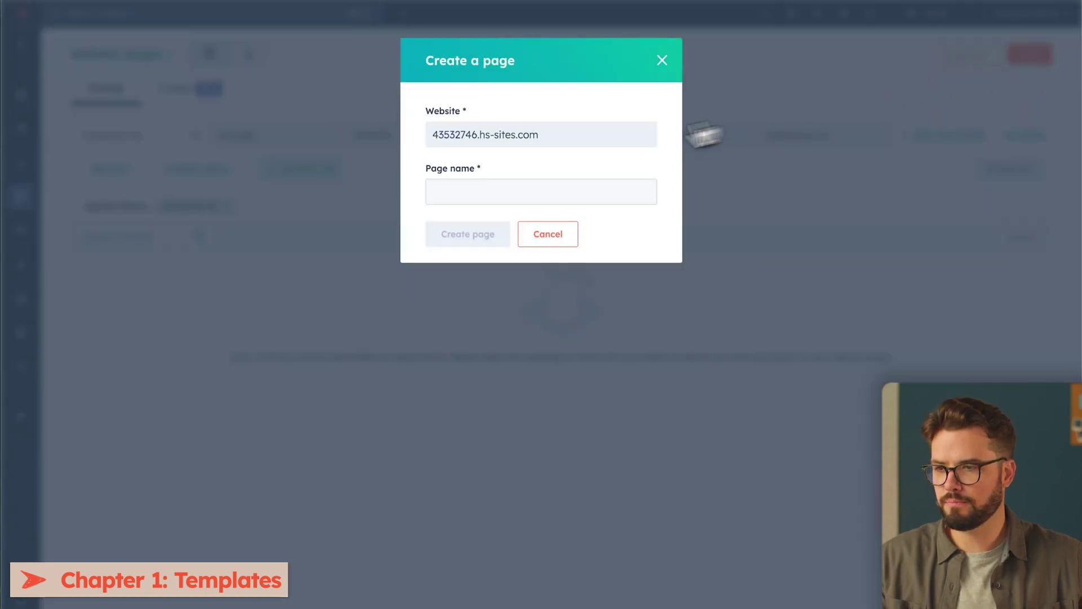
click(483, 188)
text(Home)
click(457, 234)
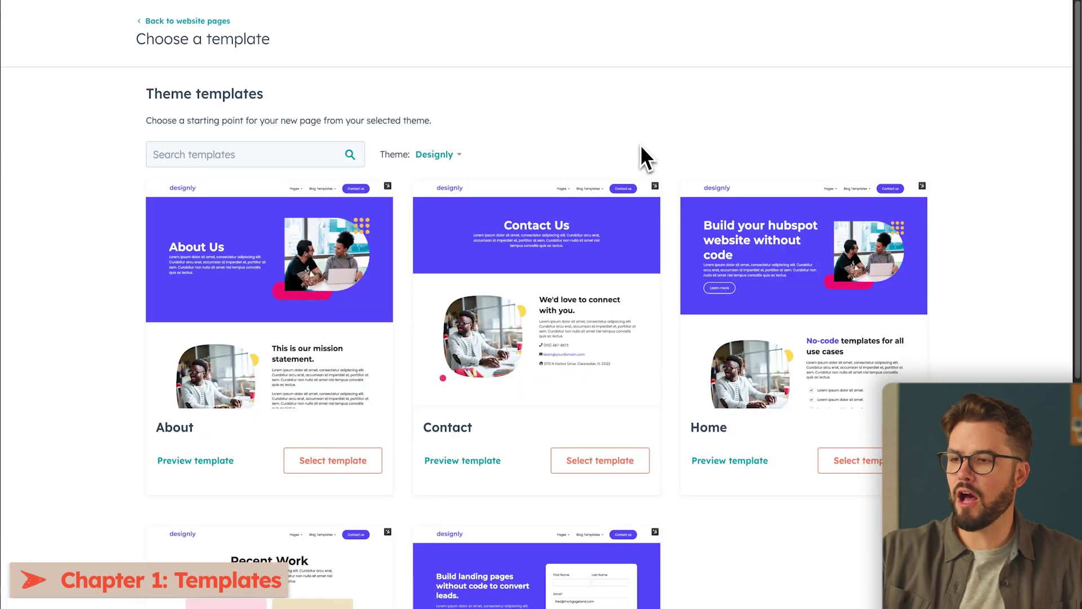
Choose to change the page's theme and bring up the theme list
scroll(632, 237, down, 7)
scroll(630, 238, up, 7)
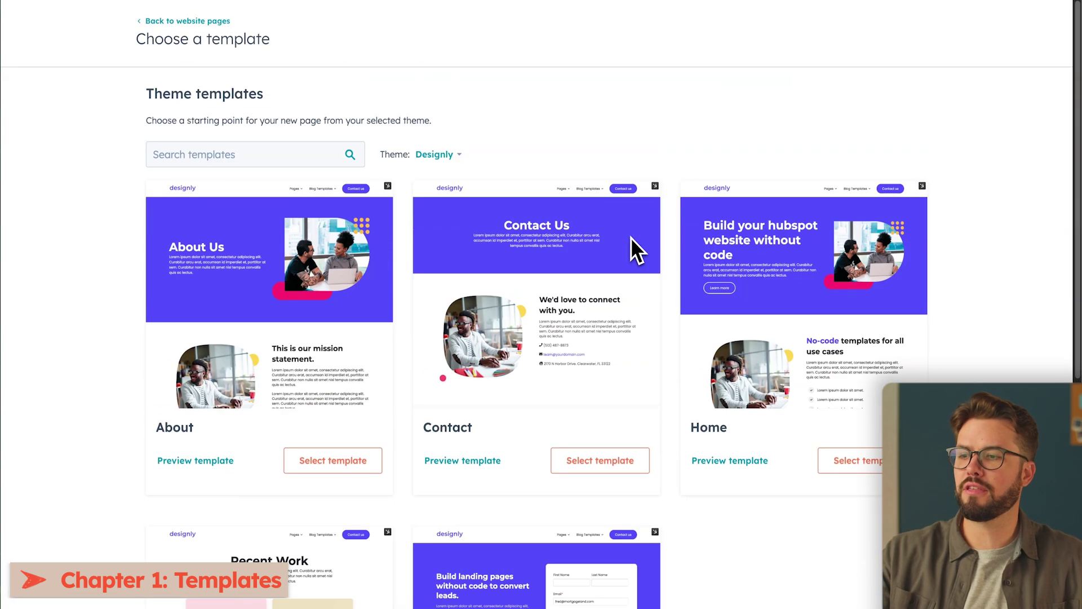
click(440, 159)
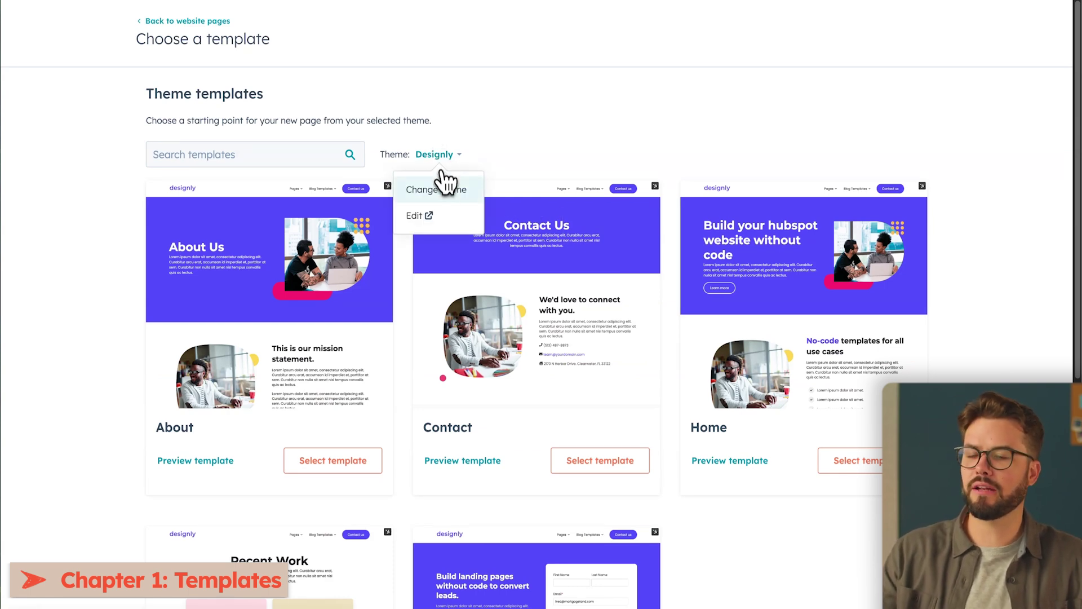
click(445, 190)
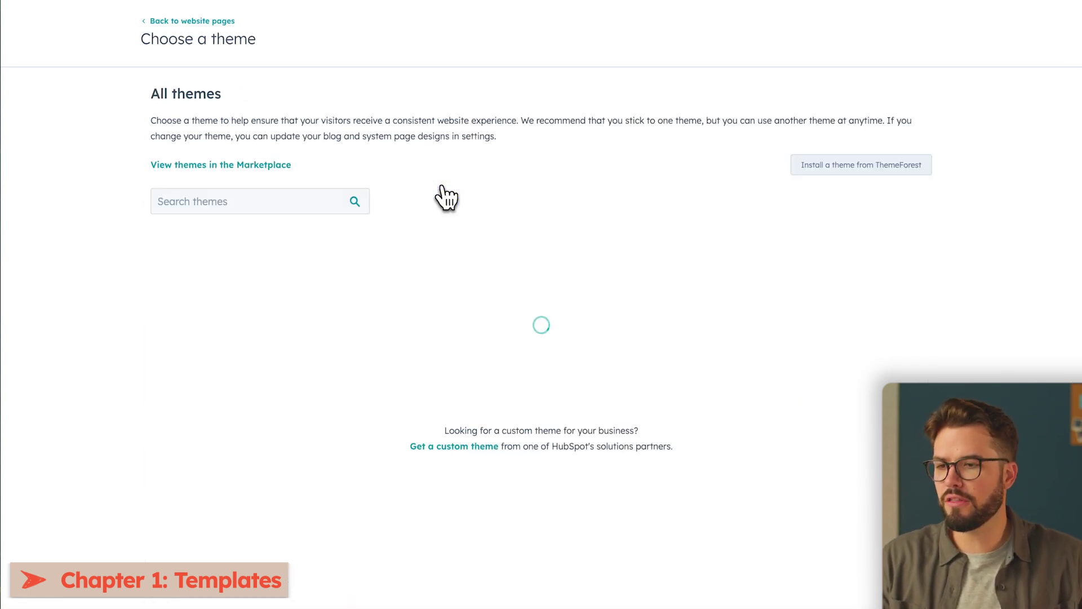
scroll(616, 282, down, 15)
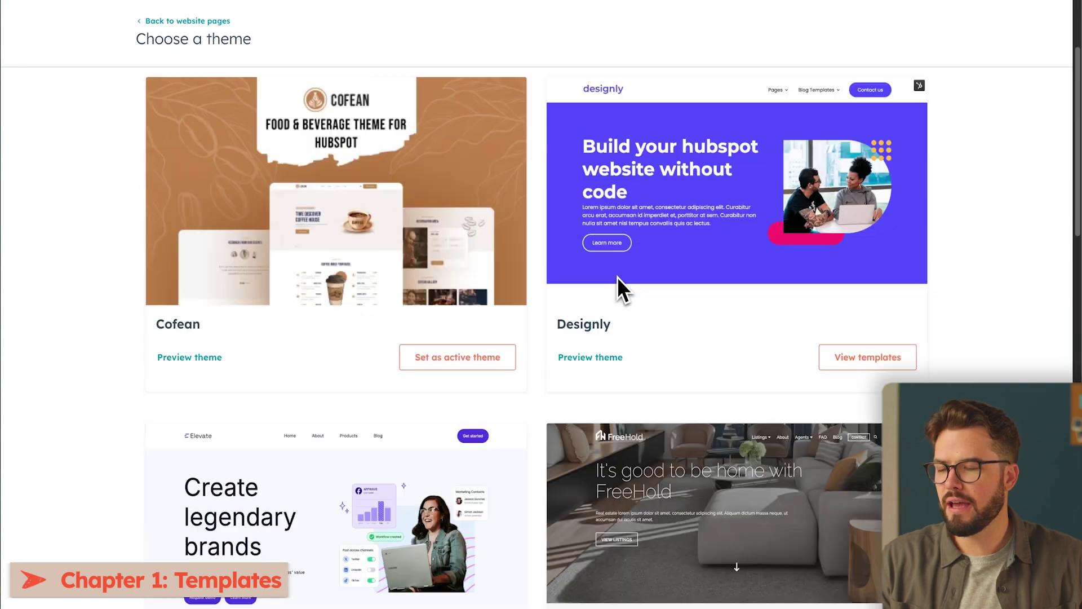
scroll(618, 280, up, 15)
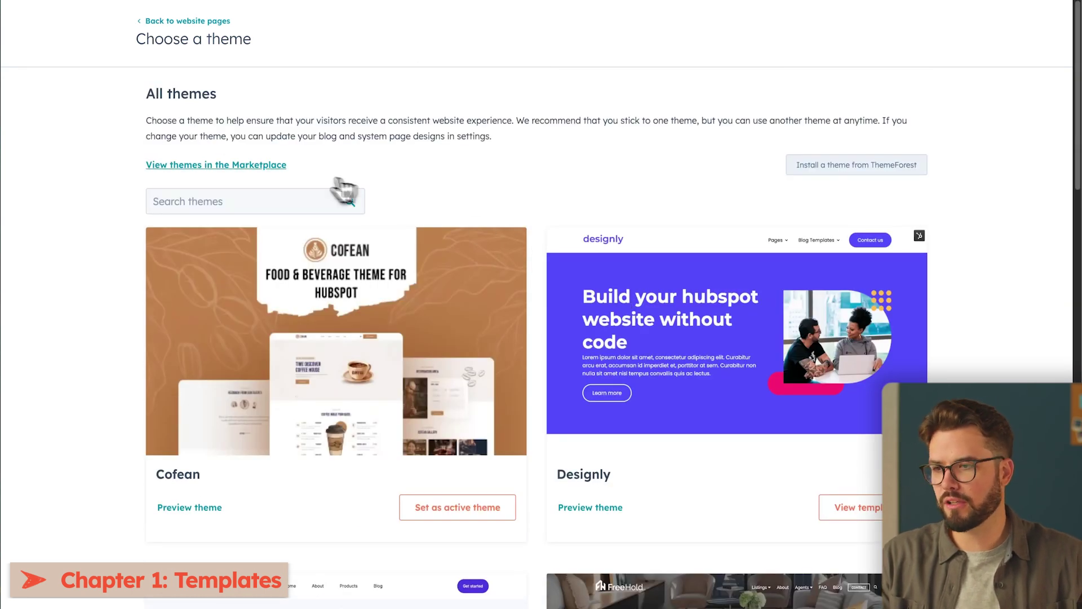
Browse the marketplace and preview Thrifty, then start the page from Designly's Home template
click(233, 166)
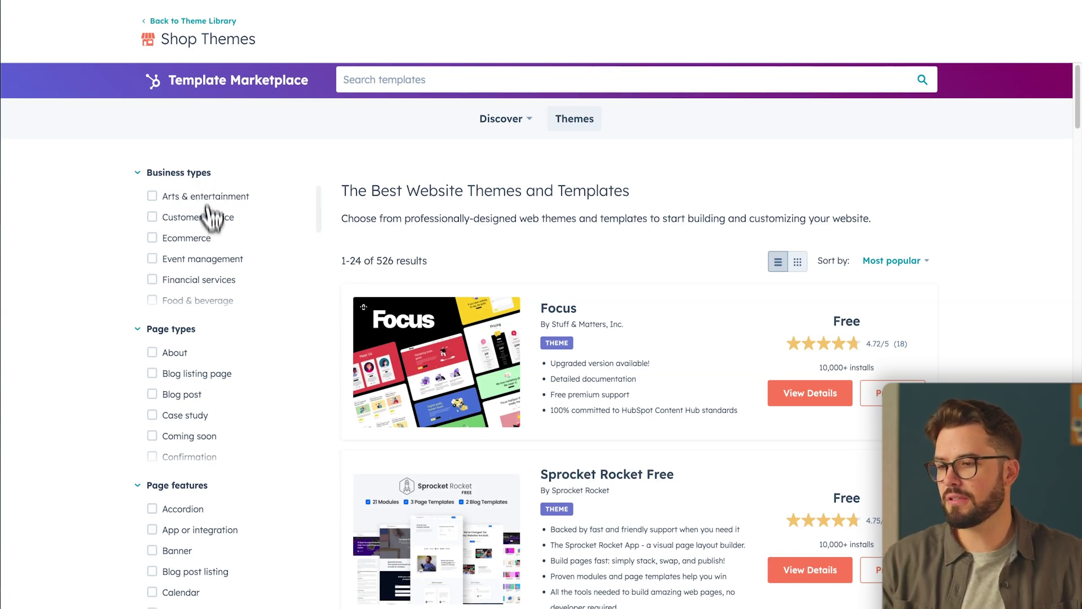
scroll(197, 496, down, 5)
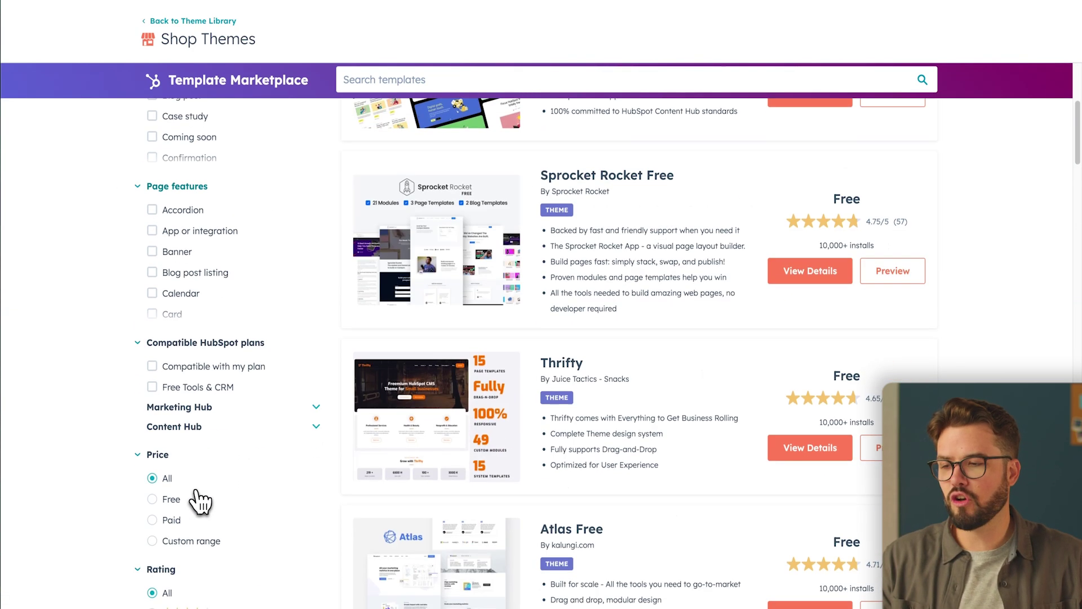
scroll(206, 482, down, 1)
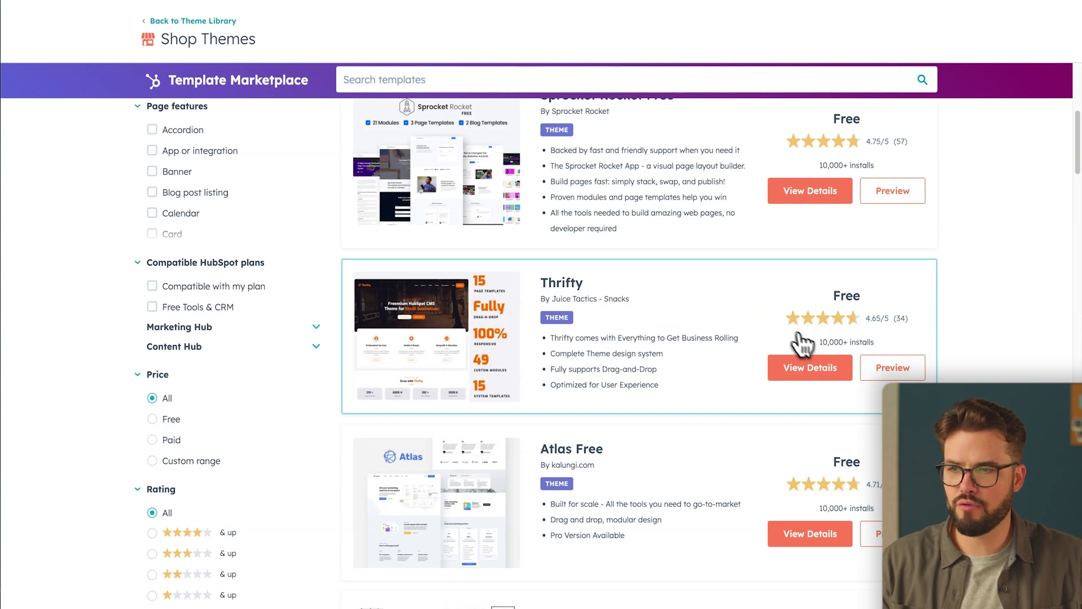
click(894, 369)
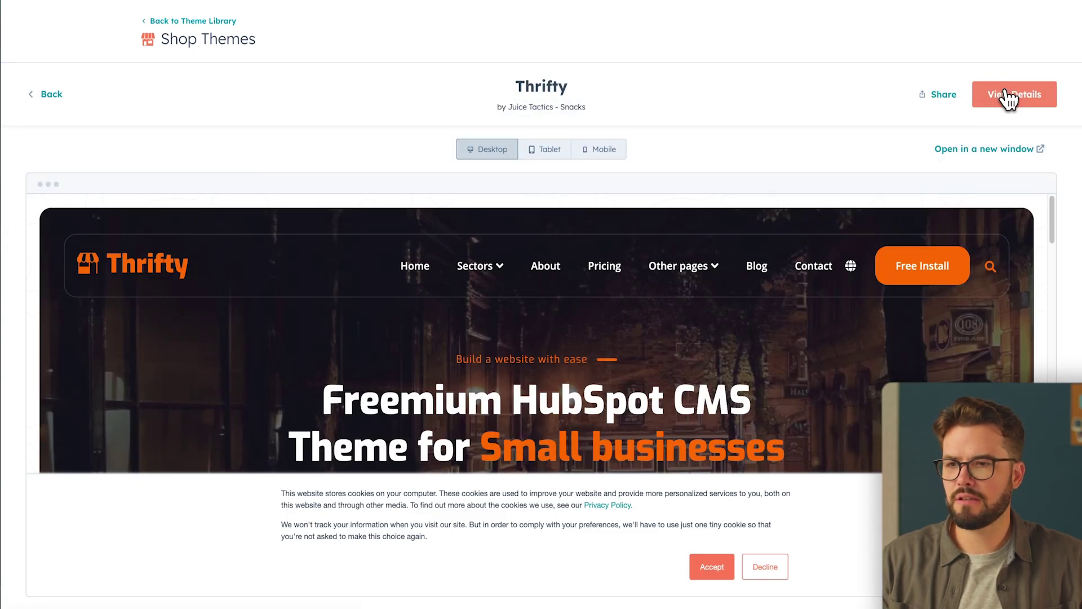
click(1007, 99)
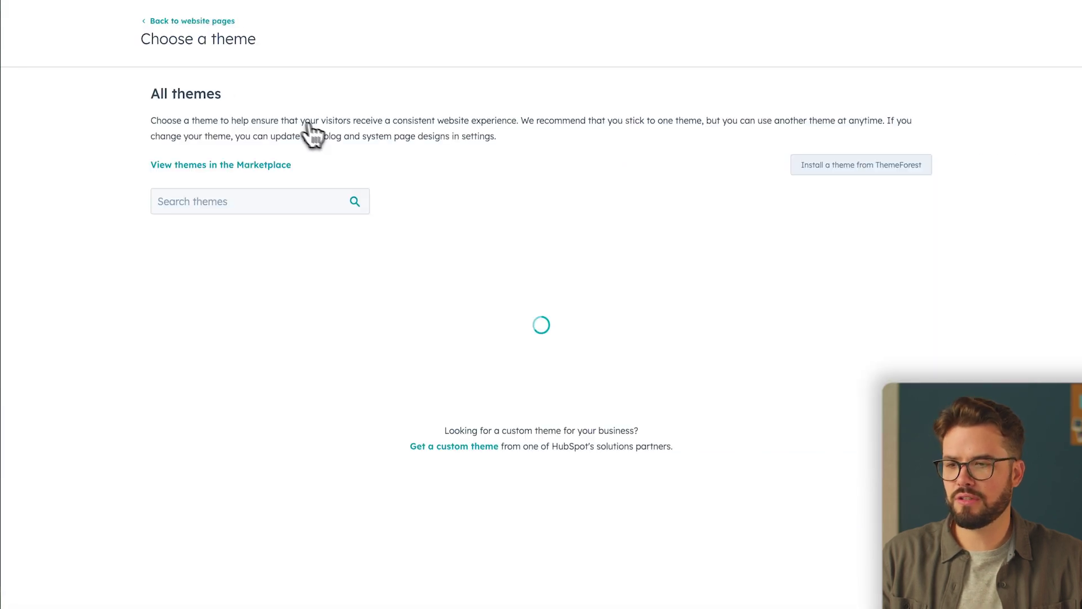
click(841, 509)
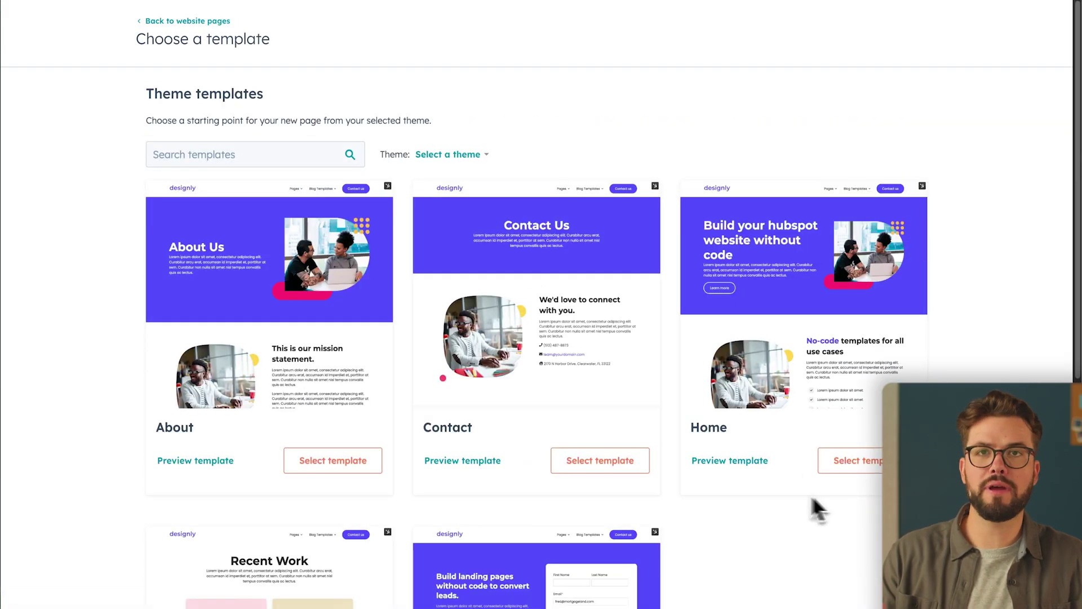
click(862, 473)
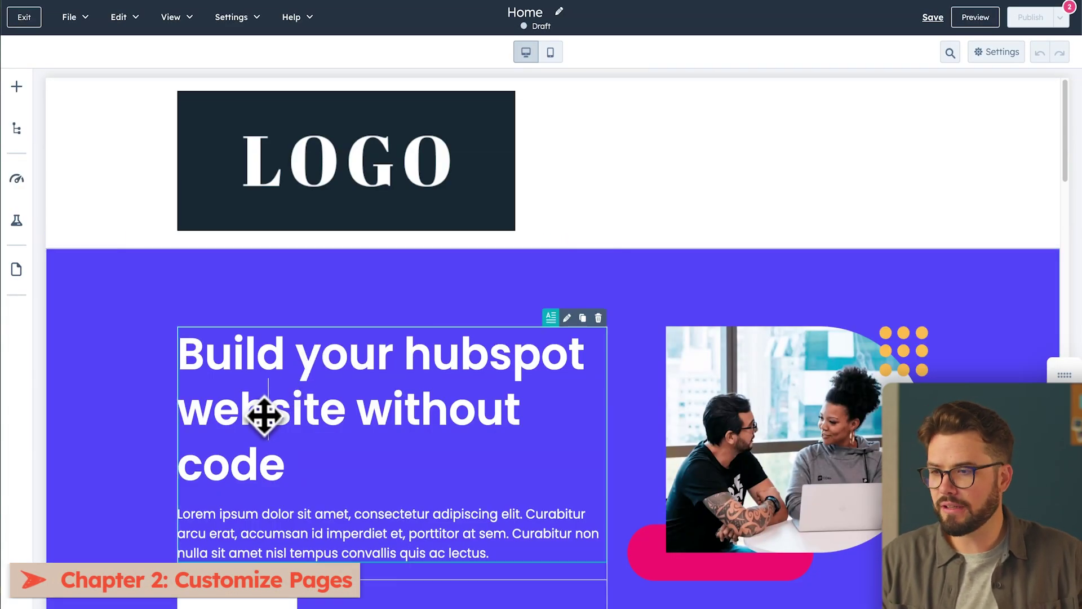
Delete the old 'Build your hubspot website without code' hero heading text
click(273, 434)
drag(285, 465, 178, 353)
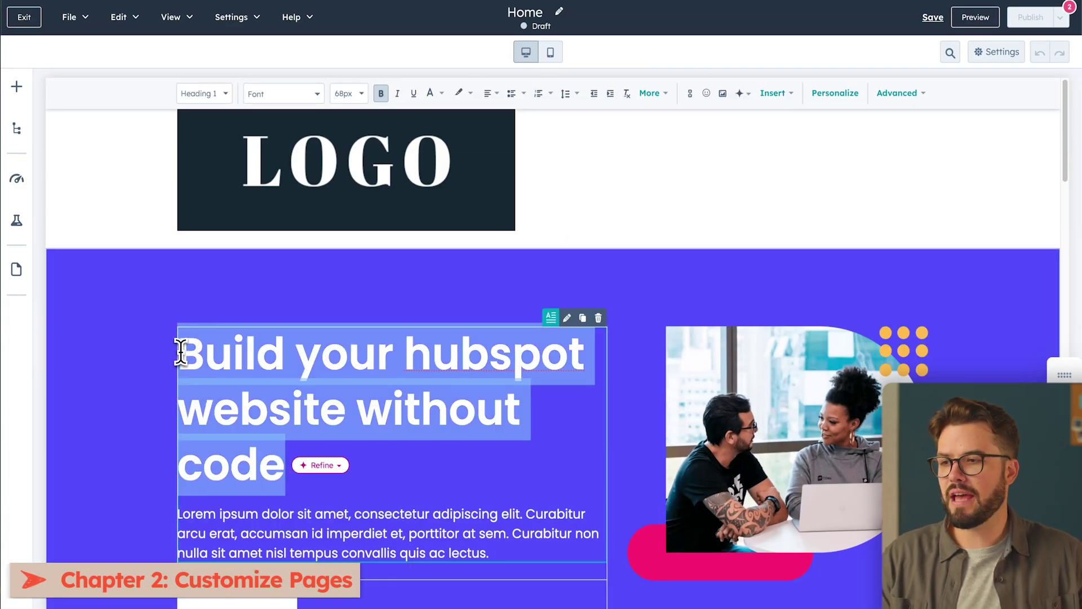
click(180, 352)
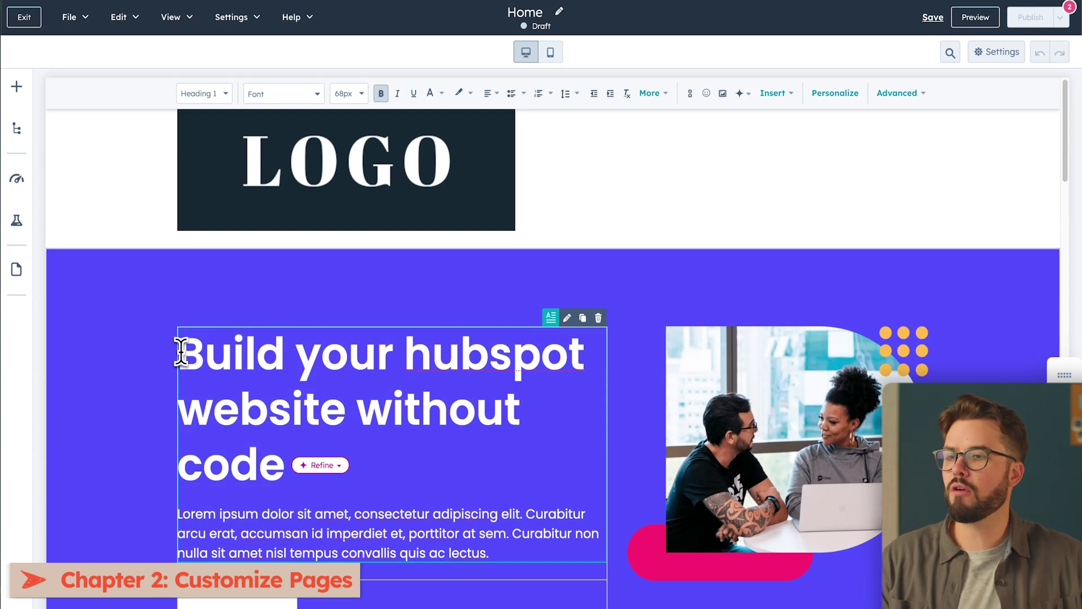
click(108, 345)
scroll(101, 345, down, 1)
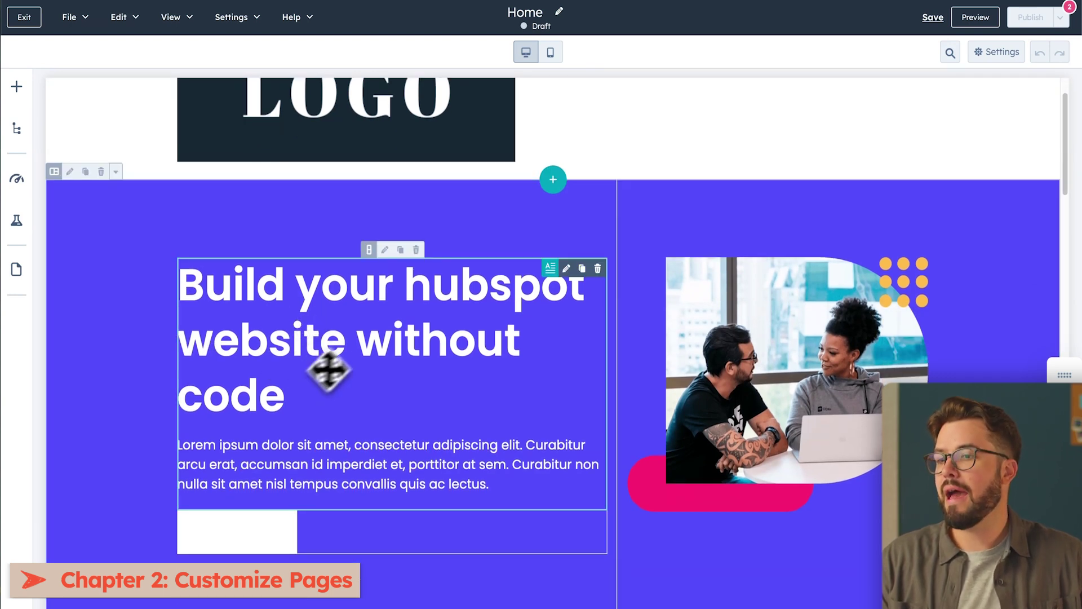
click(276, 397)
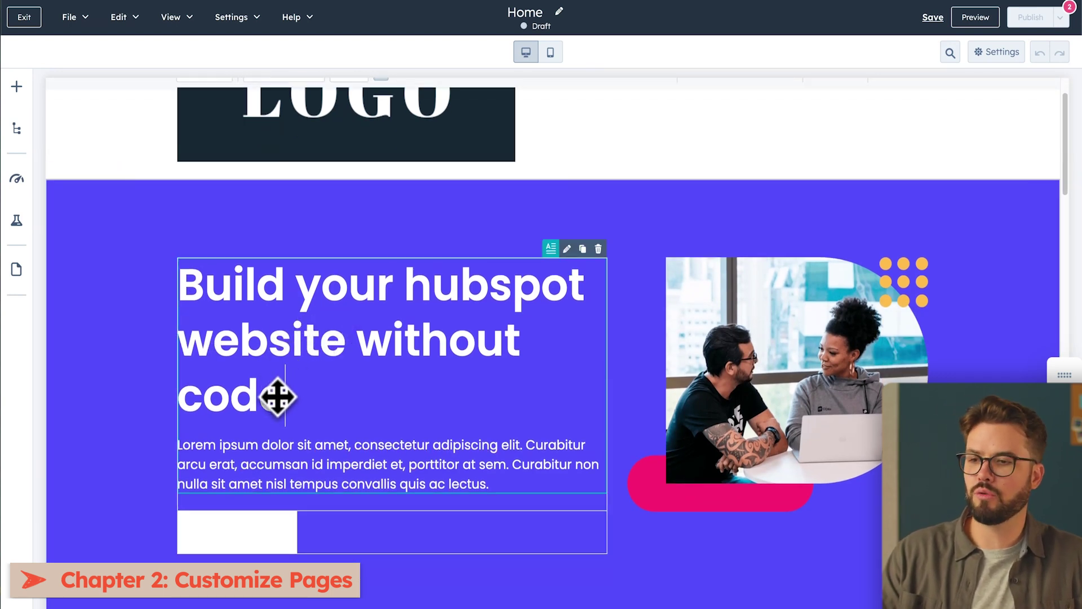
drag(270, 398, 164, 309)
click(227, 311)
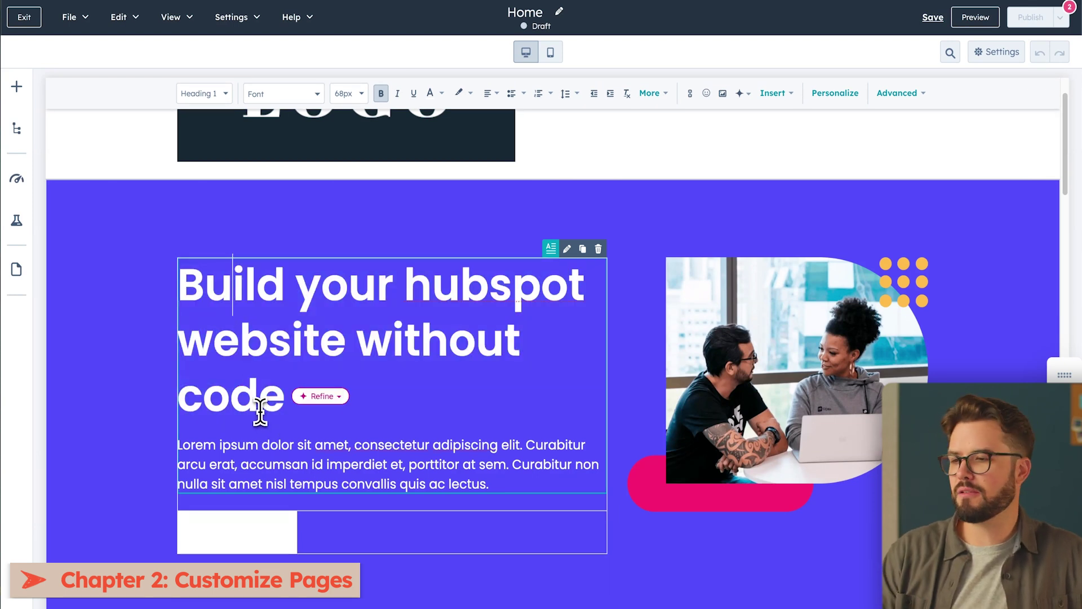
click(260, 406)
drag(280, 402, 175, 285)
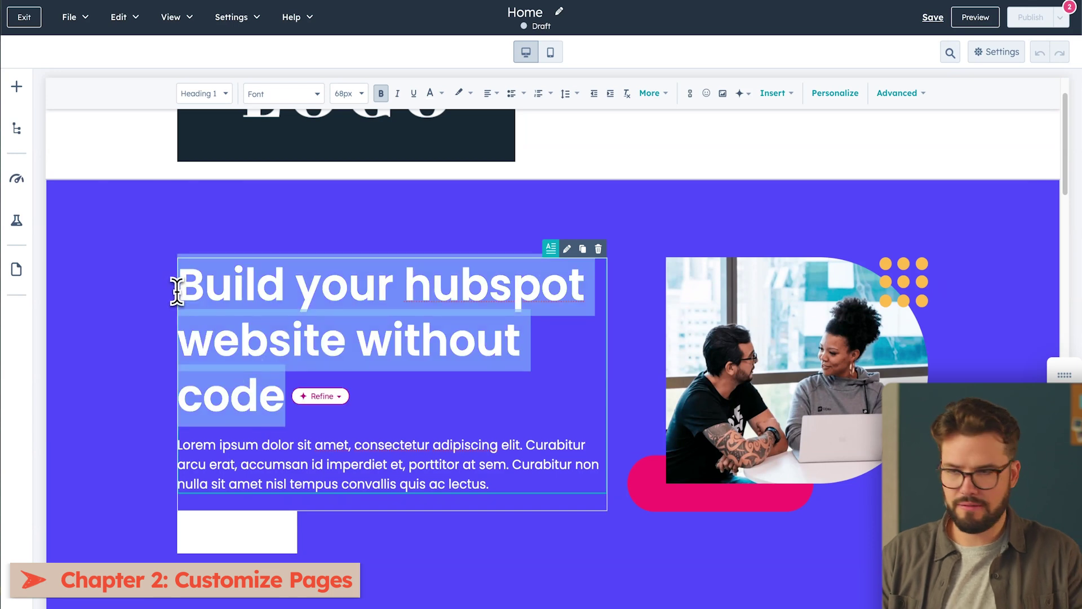
key(BackSpace)
Paste 'Organic, Whole-Food Nutrition for Healthier, Happier Dogs' as the heading and colour it white
text(Organic, Whole-Food Nutrition for Healthier, Happier Dogs)
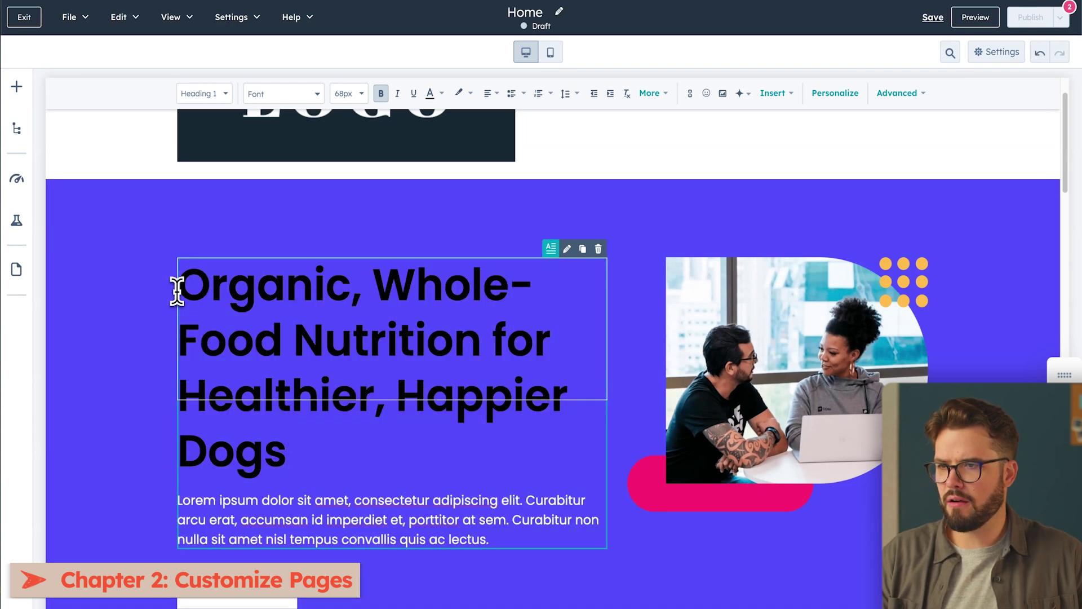
drag(289, 468, 176, 290)
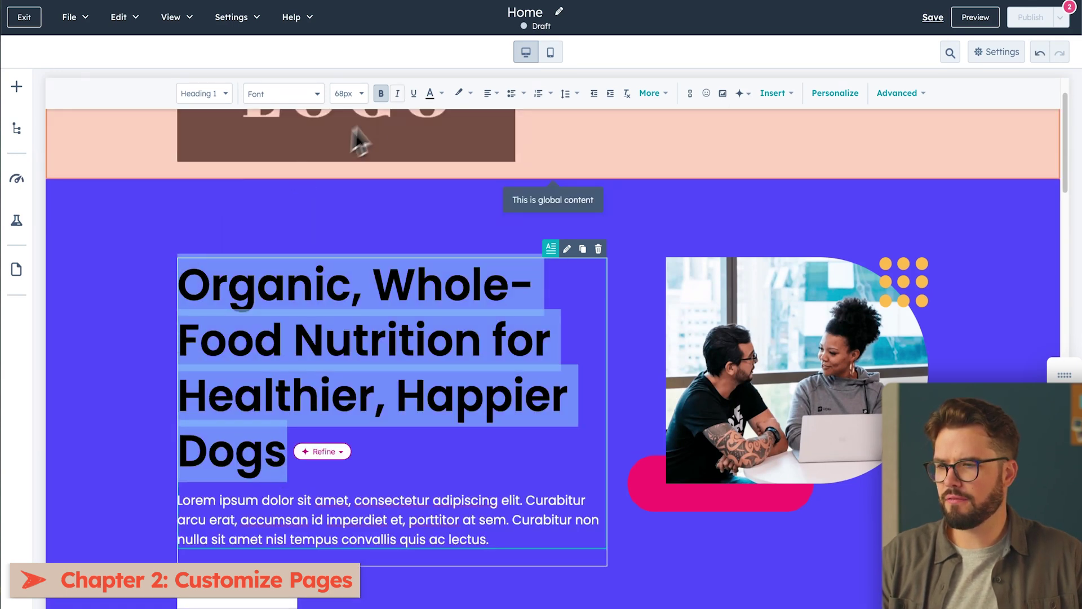
click(430, 93)
click(445, 167)
click(397, 430)
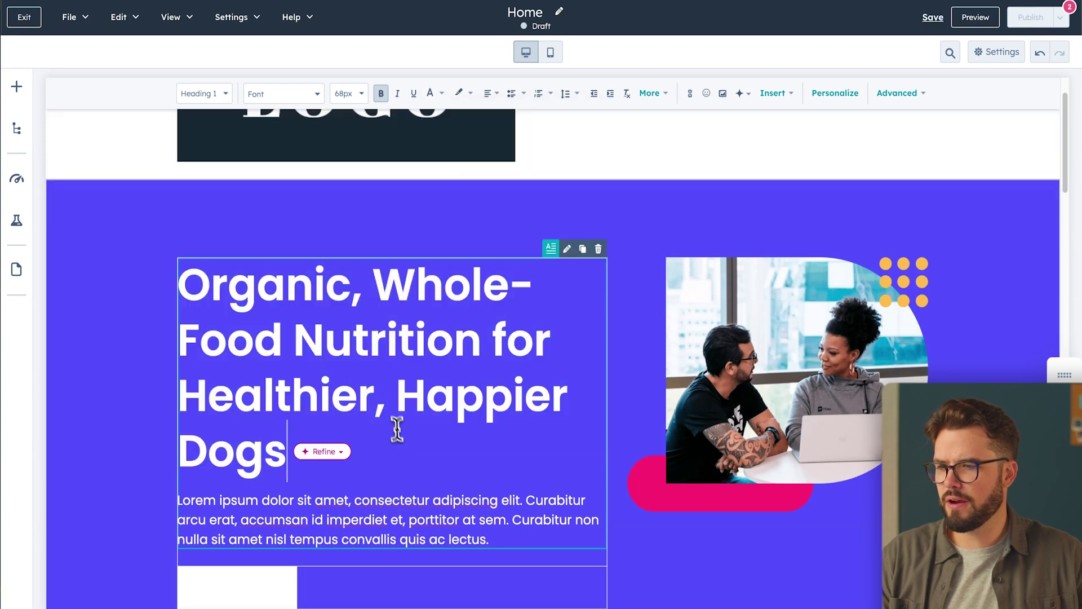
Remove the hero's body paragraph, Learn more button and image column
drag(496, 540, 153, 512)
key(BackSpace)
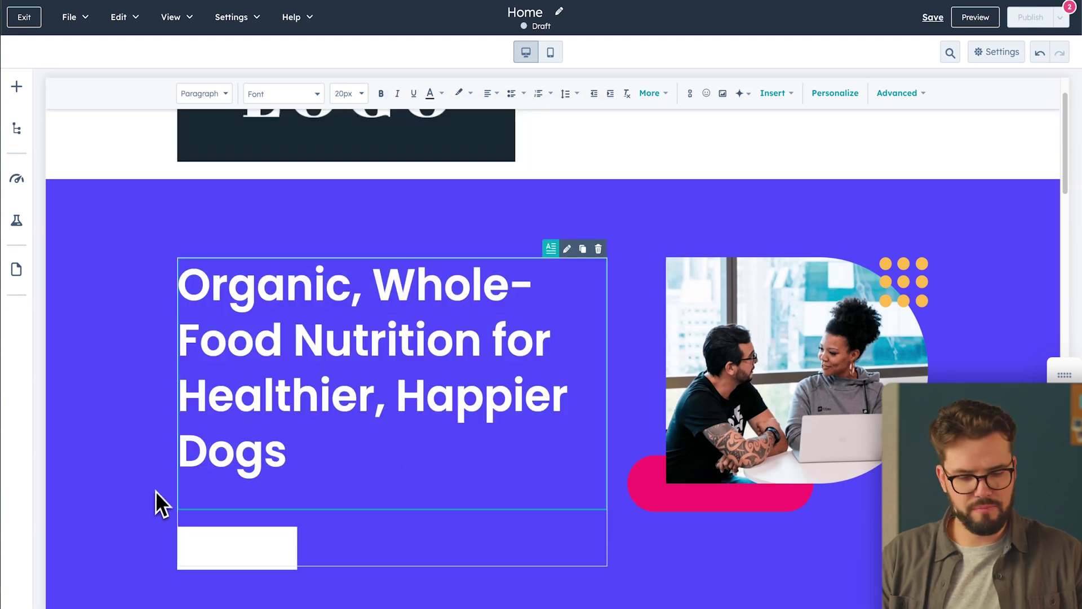
click(249, 558)
click(721, 520)
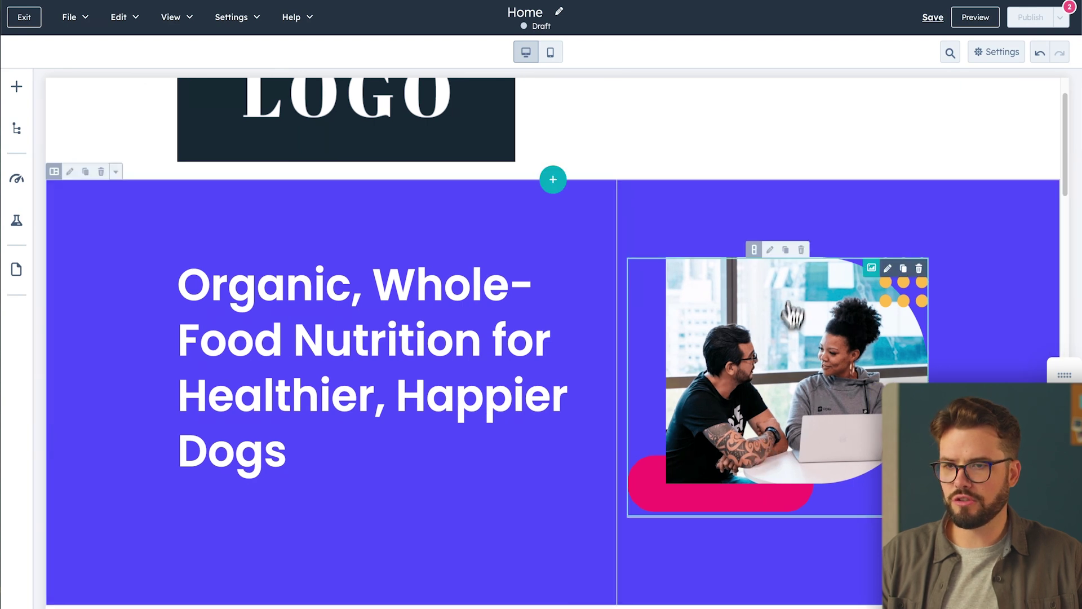
click(801, 250)
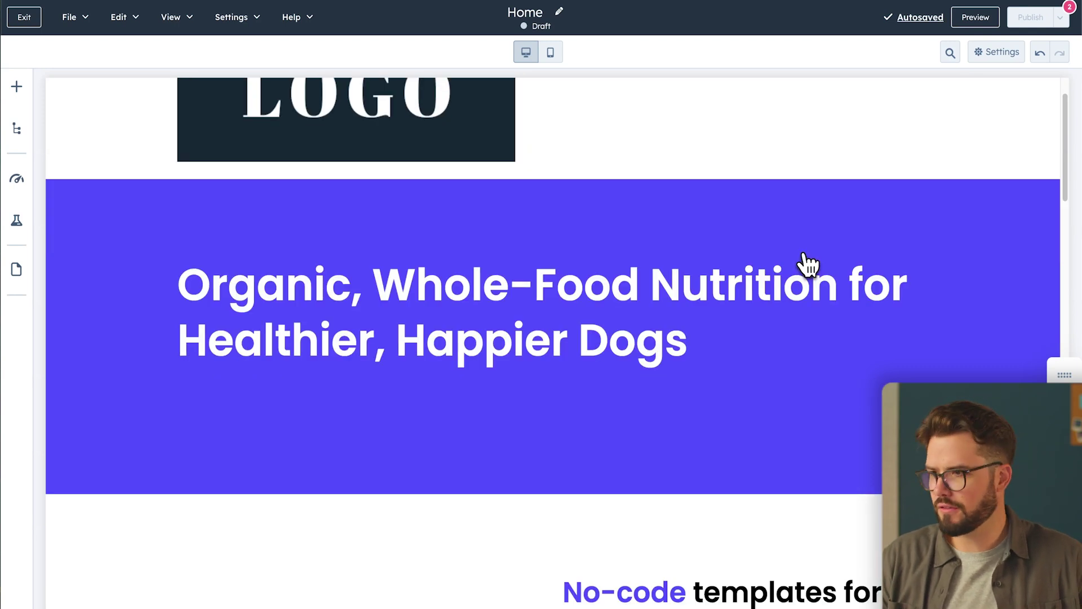
Set the hero section's background image to the pink photo of dogs with PawPlates food bags
click(228, 240)
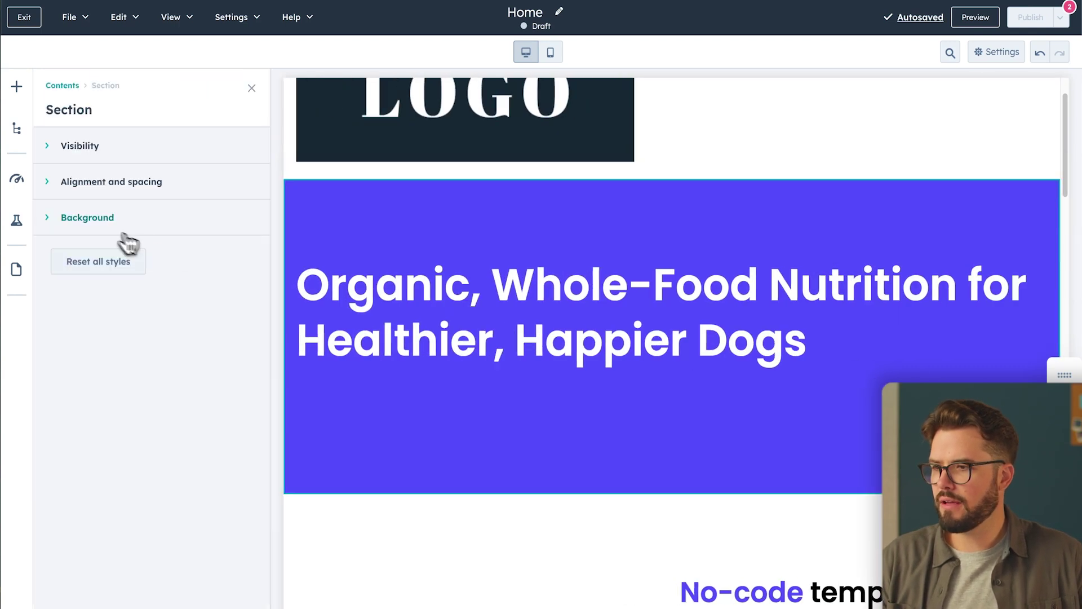
click(123, 233)
click(90, 315)
click(141, 456)
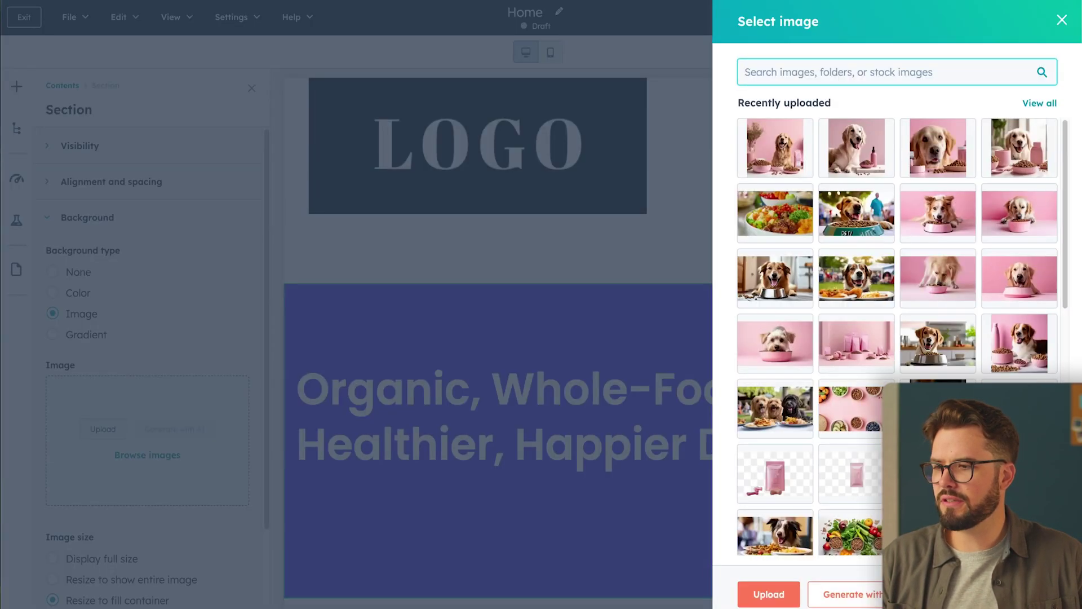
click(856, 339)
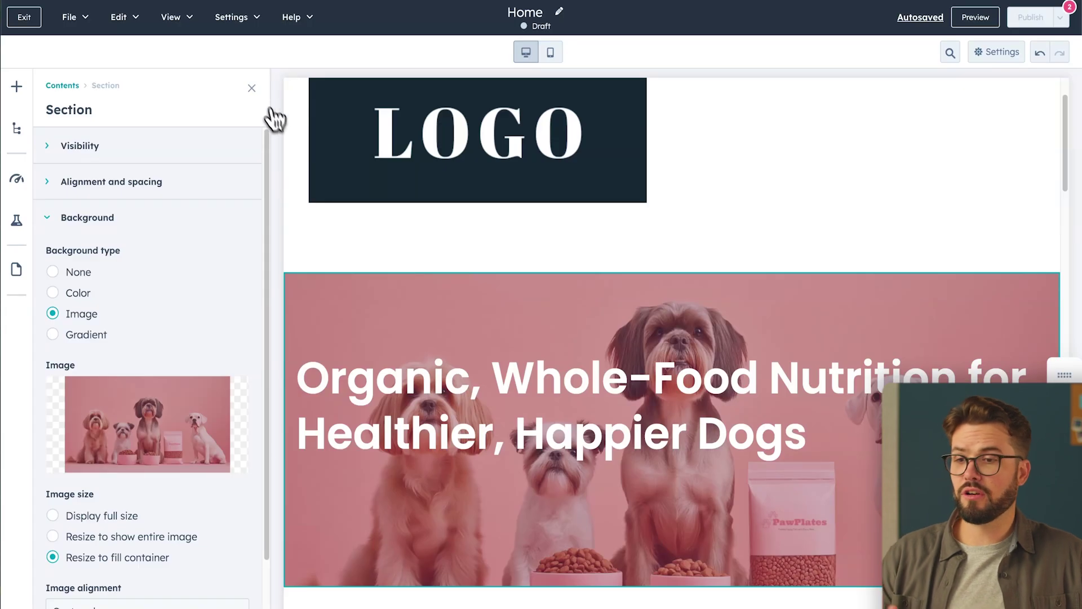
click(252, 88)
scroll(478, 342, down, 6)
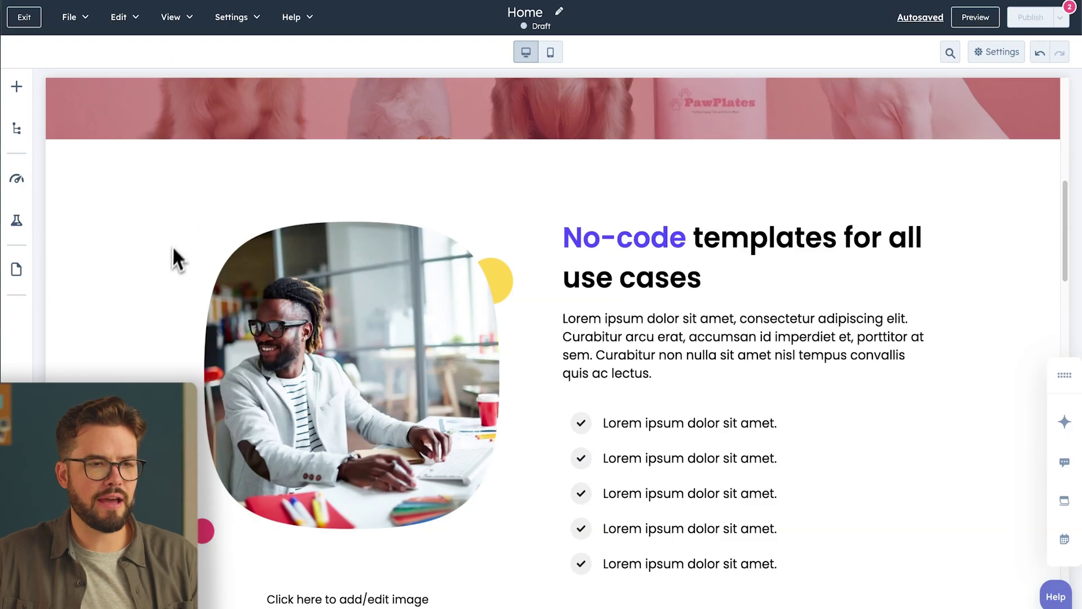
Have Copilot rewrite the No-code templates heading as a guide to choosing the healthiest dog food
click(653, 262)
drag(709, 282, 553, 242)
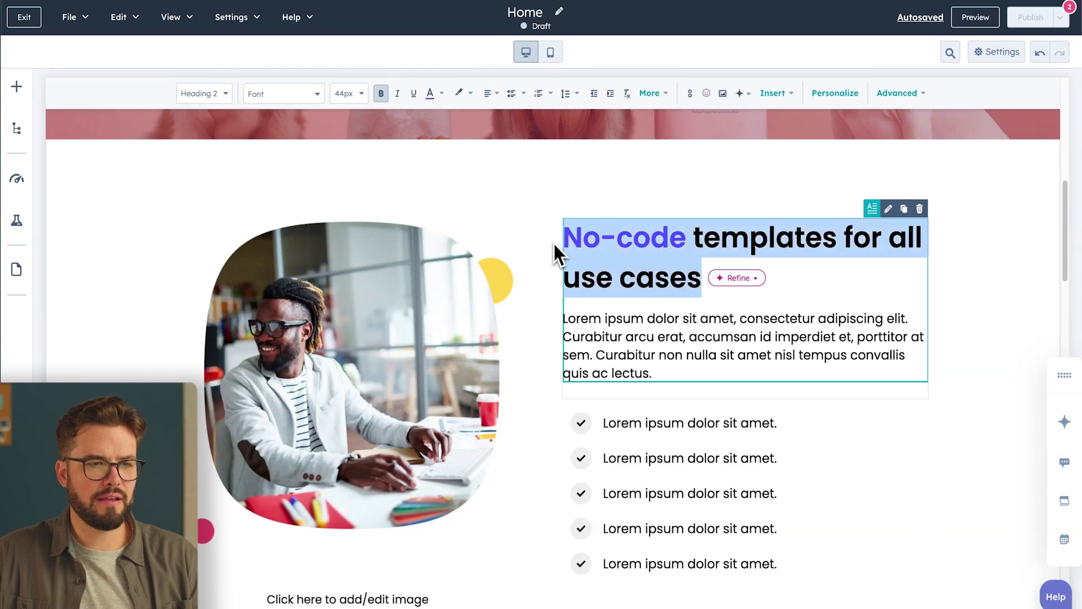
click(734, 278)
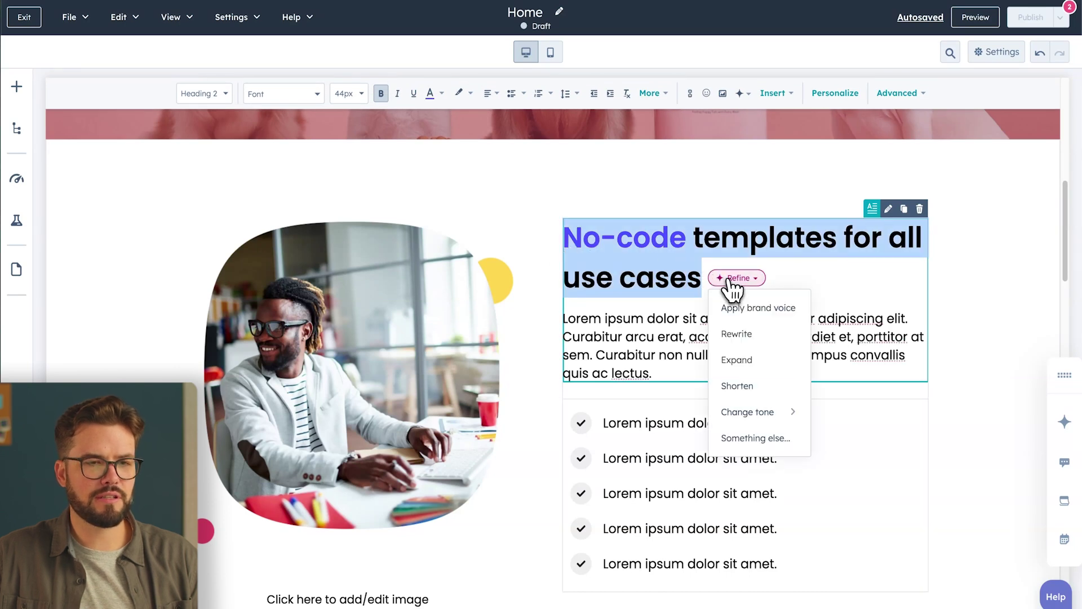
click(757, 439)
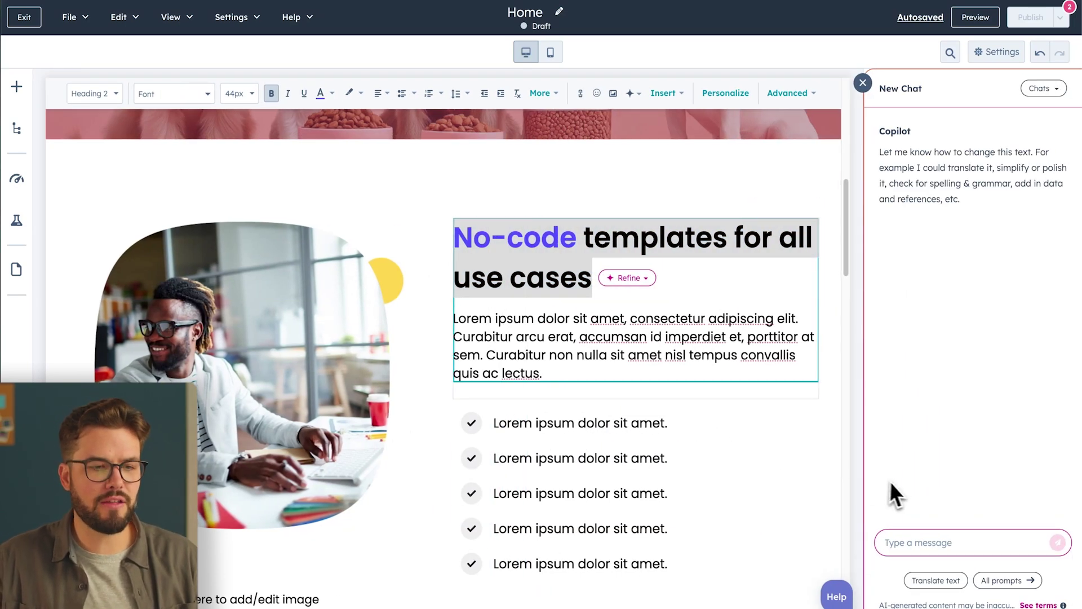
click(904, 542)
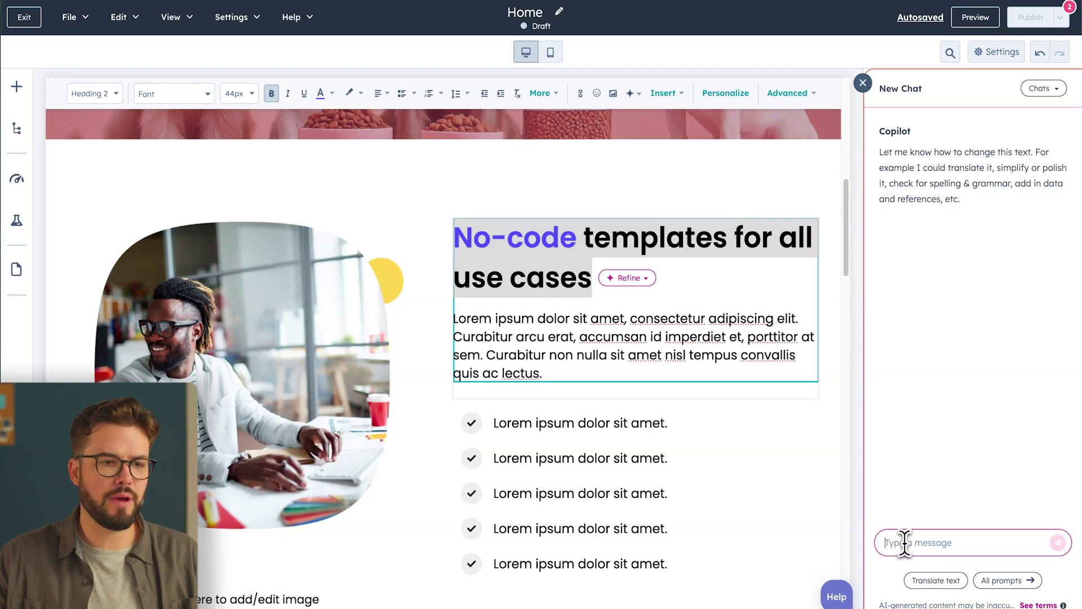
text(Create a header for a section on a homepage that relates to what makes dog food healthy, why it’s important to choose the healthiest foods, common mistakes that first-time owners make when feeding their dogs, and how to identify the healthiest food)
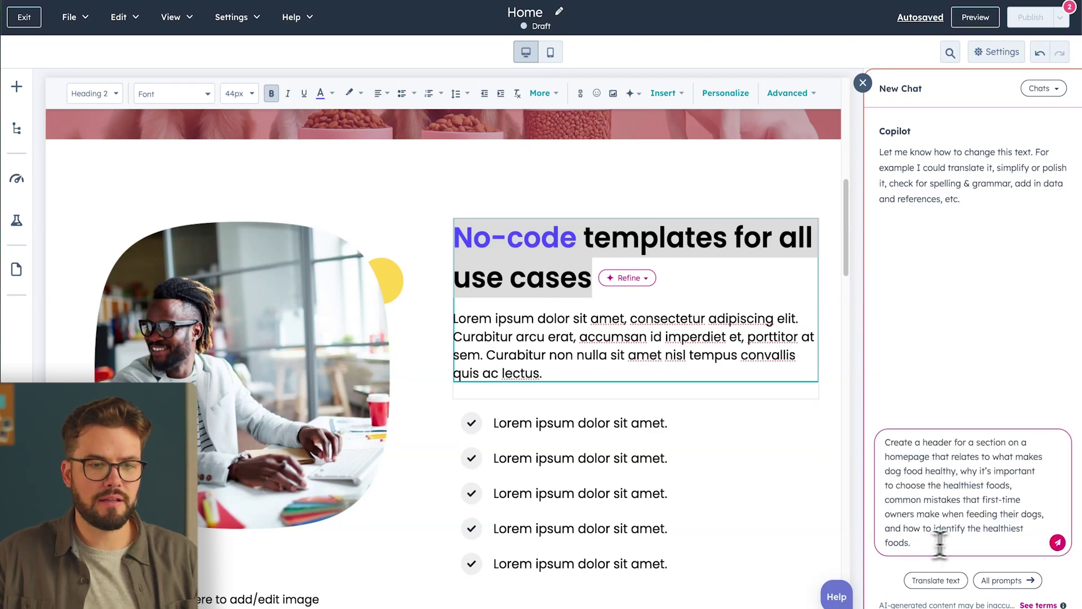
click(1056, 543)
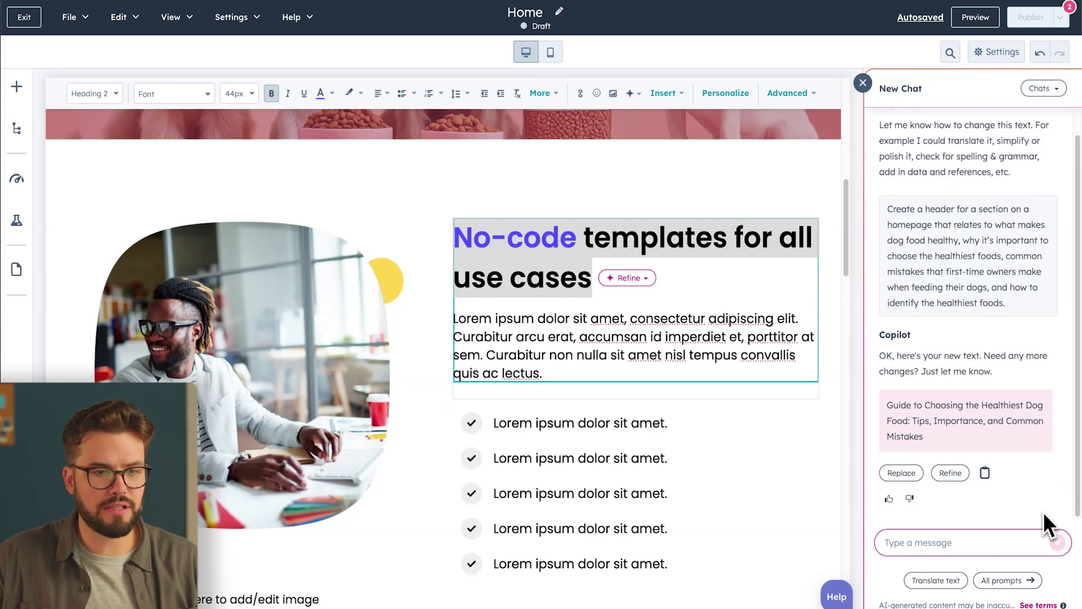
click(902, 474)
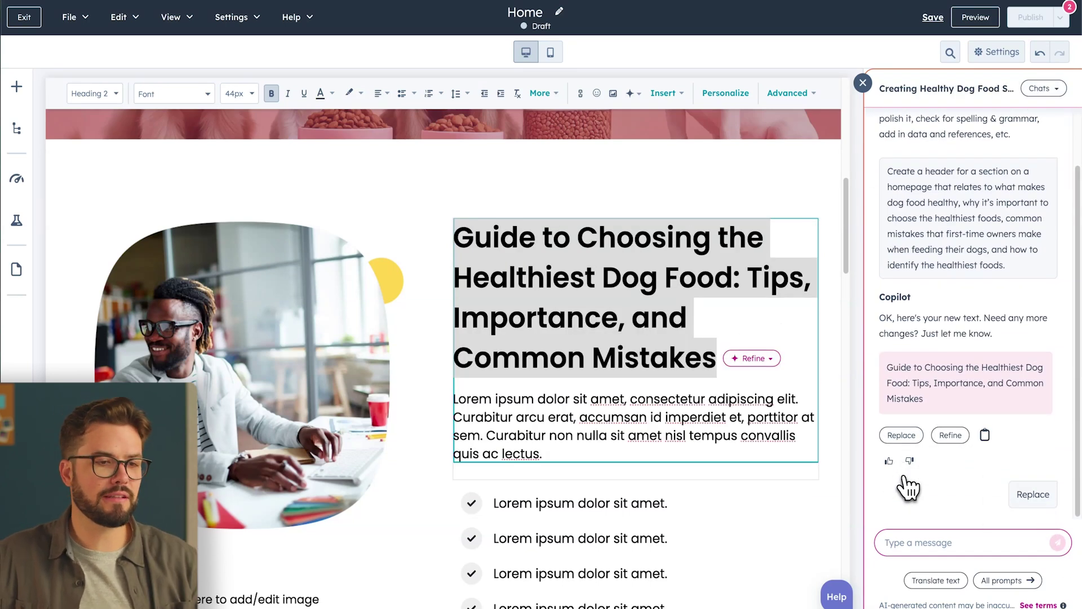
Replace the lorem ipsum paragraph with Copilot-written PawPlates marketing text
click(596, 434)
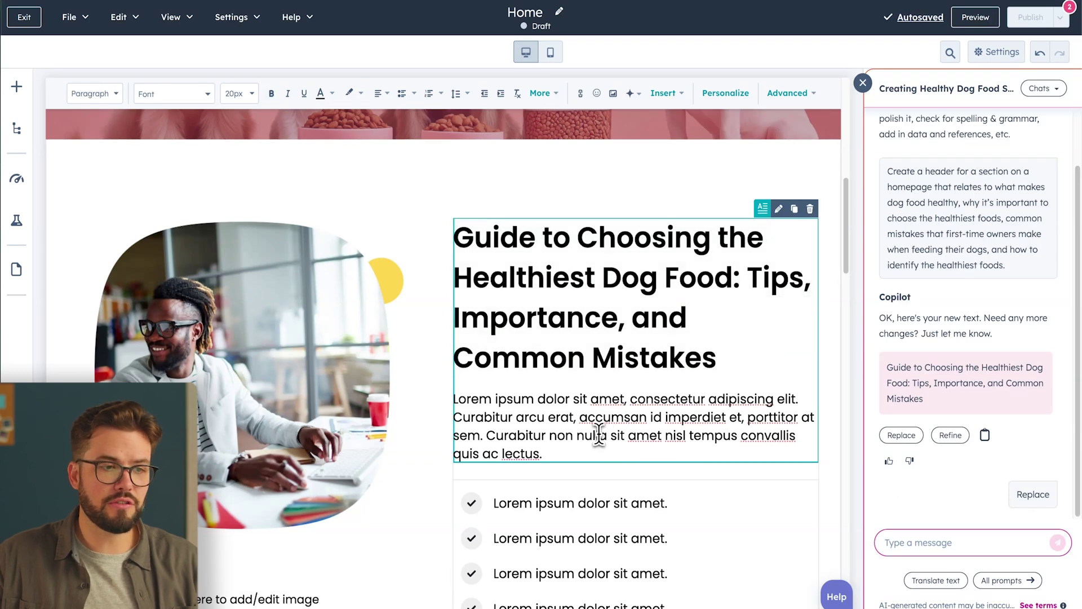
drag(552, 446, 430, 407)
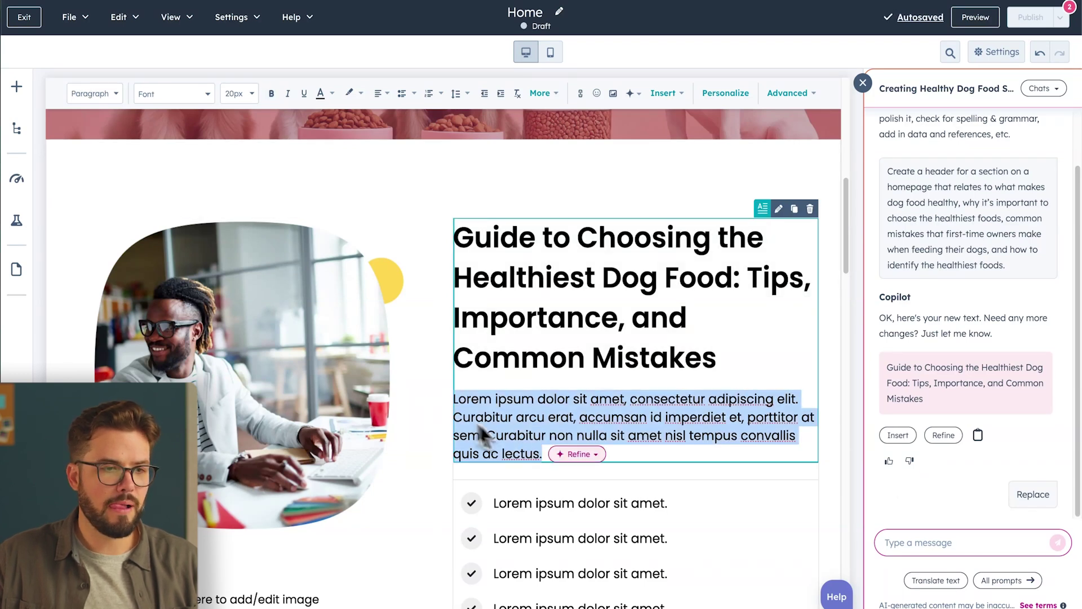
click(585, 456)
click(589, 423)
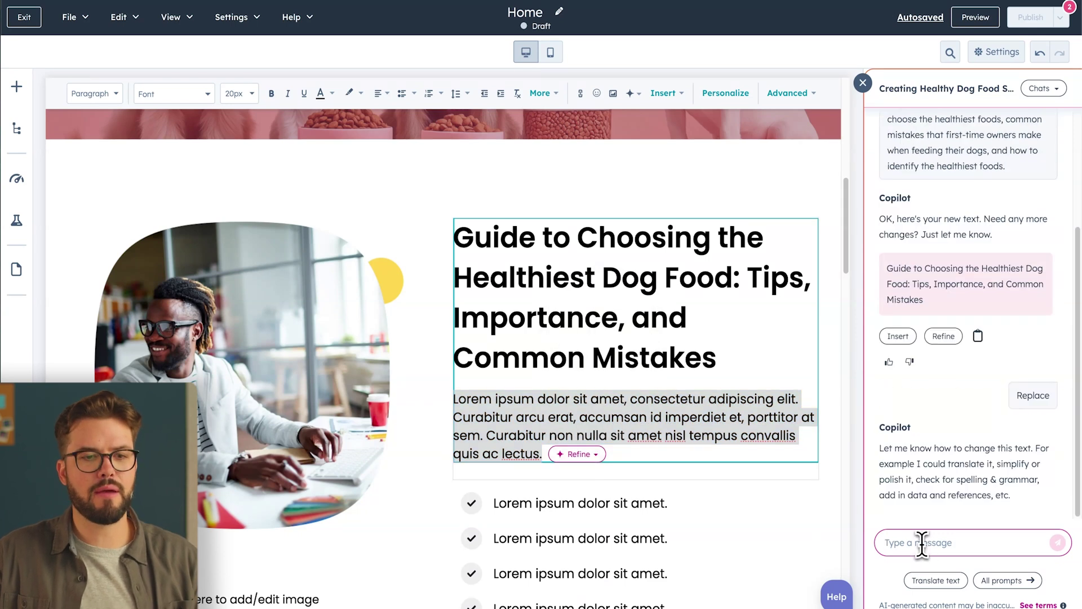
key(ctrl+v)
click(1058, 543)
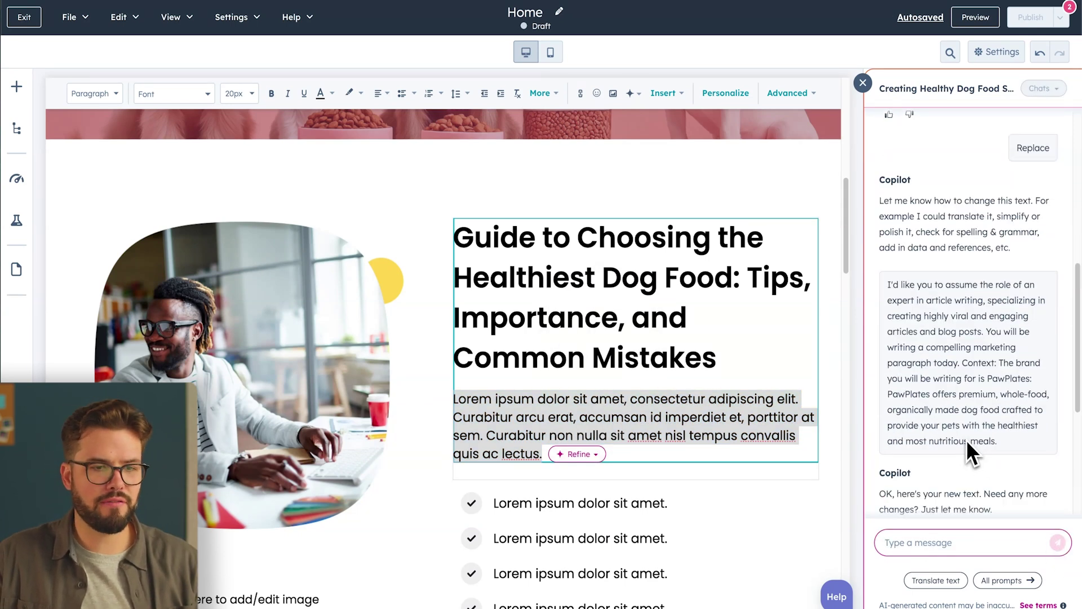
click(898, 473)
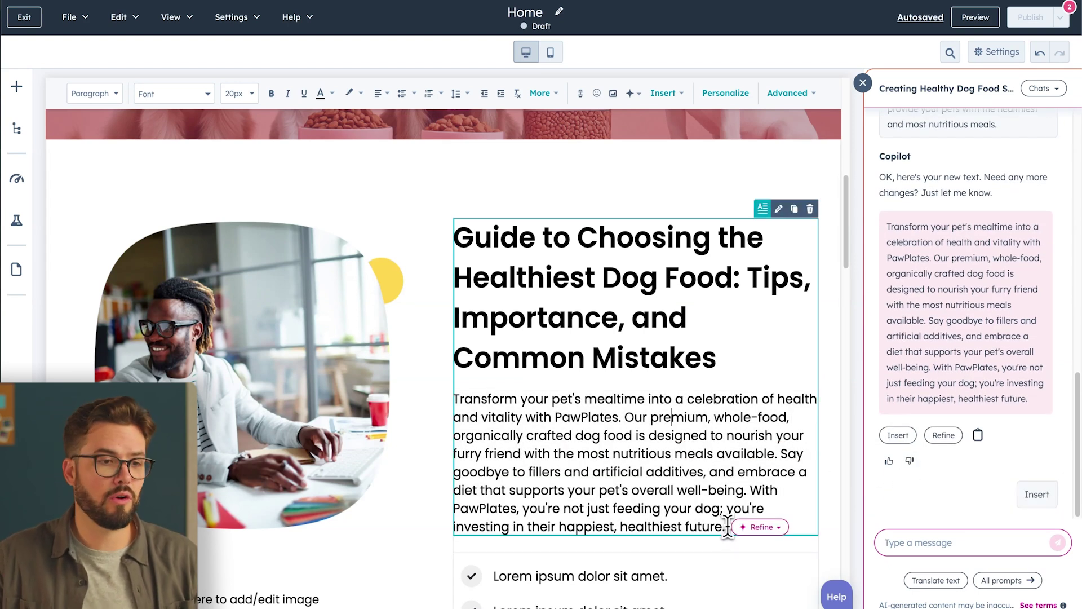
Reopen the refine options on the new paragraph and dismiss them unchanged
drag(727, 527, 451, 409)
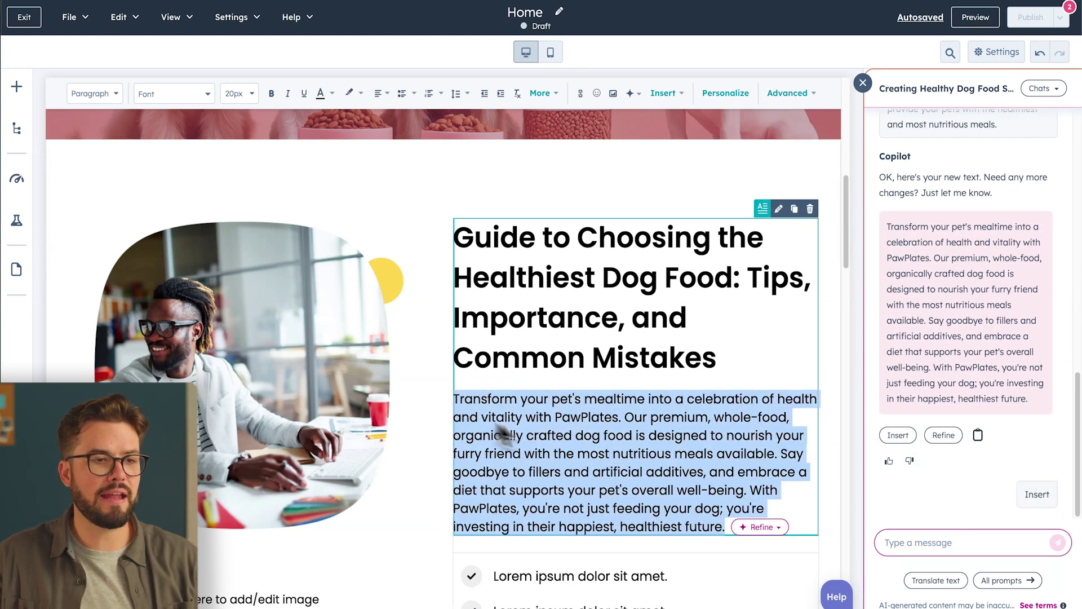
click(776, 531)
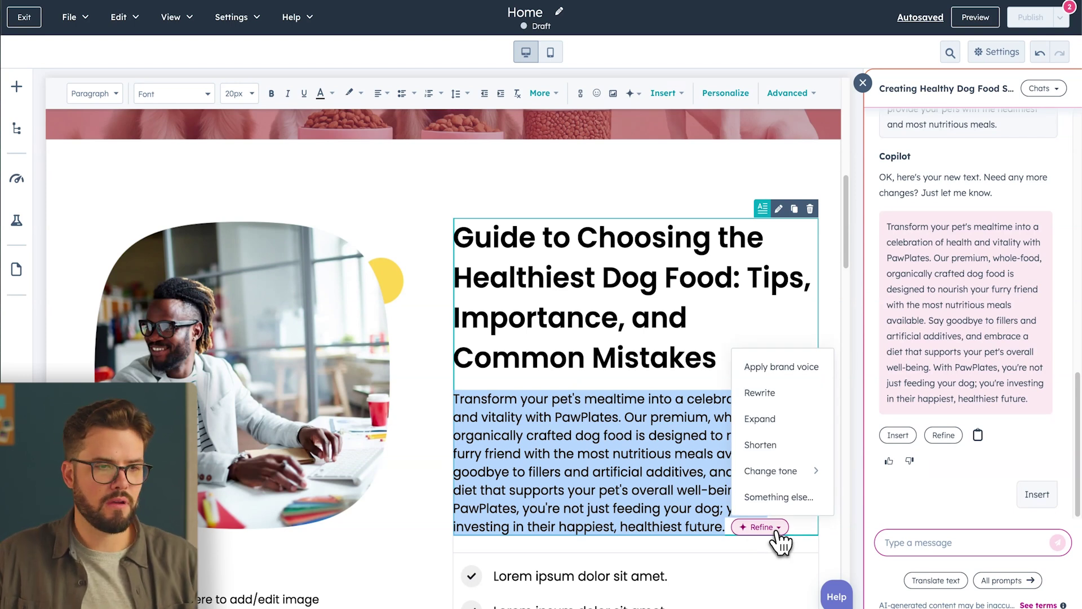
click(732, 533)
scroll(733, 479, down, 1)
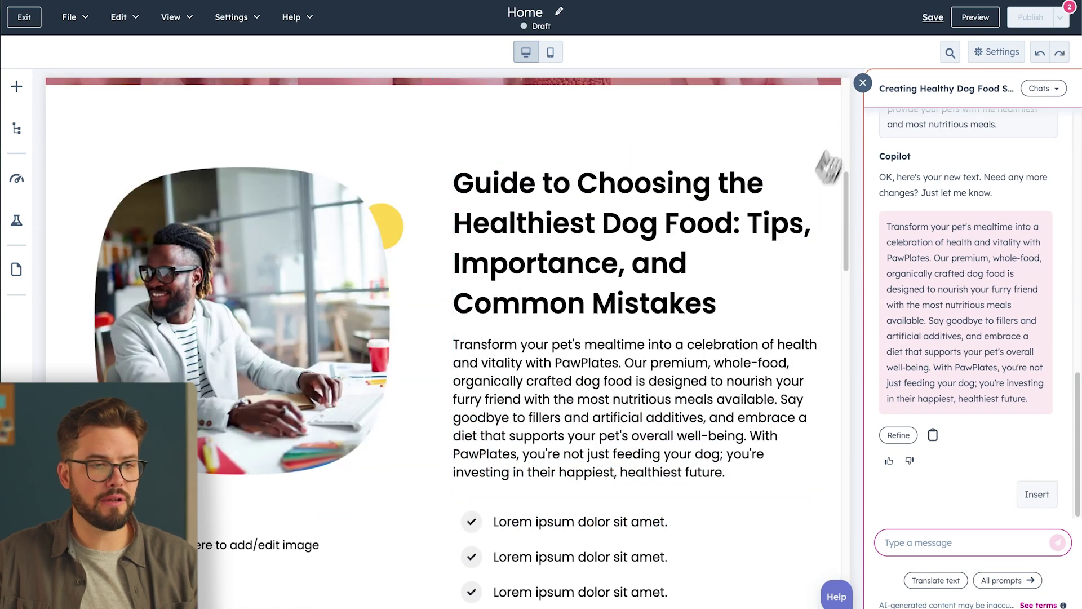
Generate an AI image of a happy dog among pink food containers and insert it for the office photo
click(863, 83)
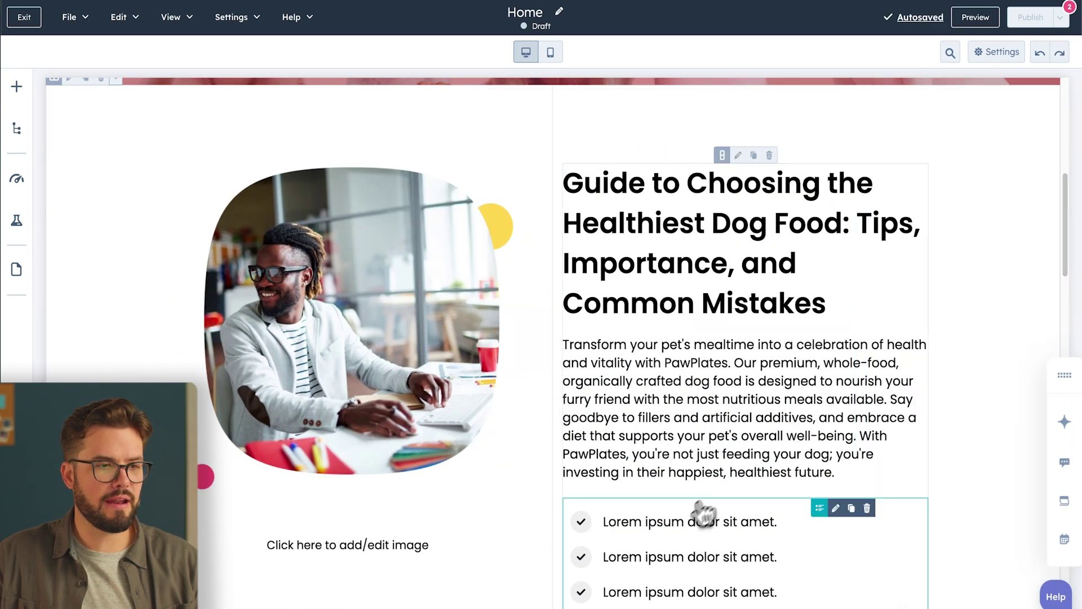
scroll(705, 515, down, 2)
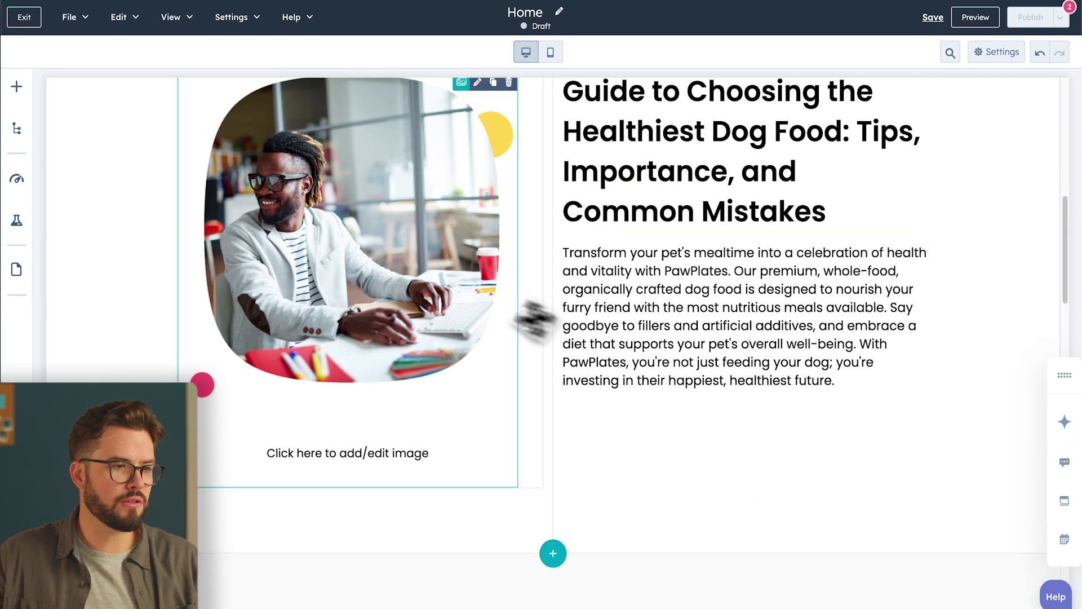
scroll(491, 304, up, 2)
click(355, 258)
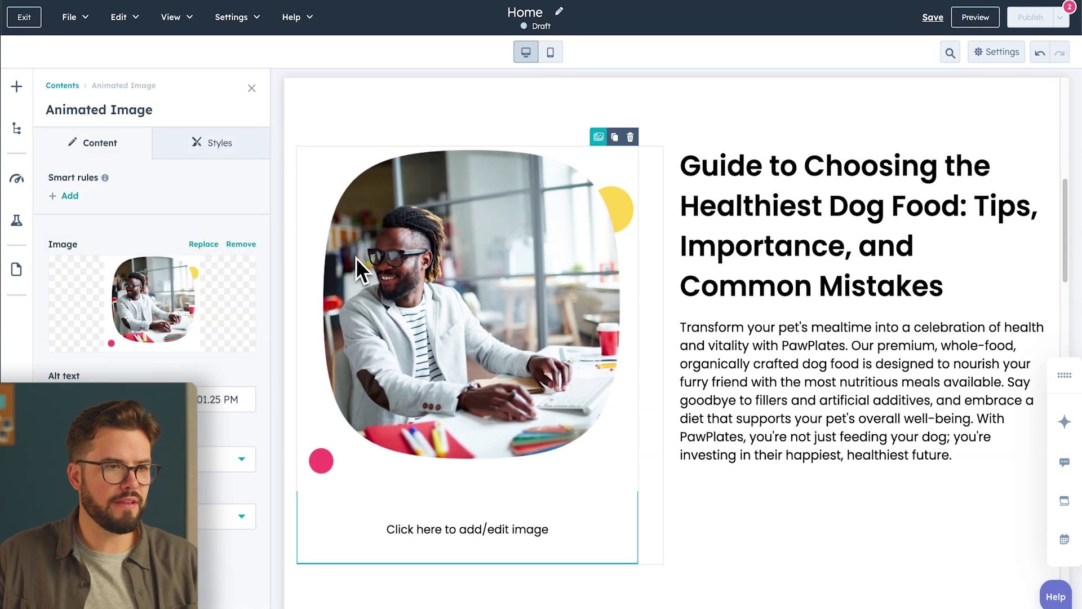
click(204, 245)
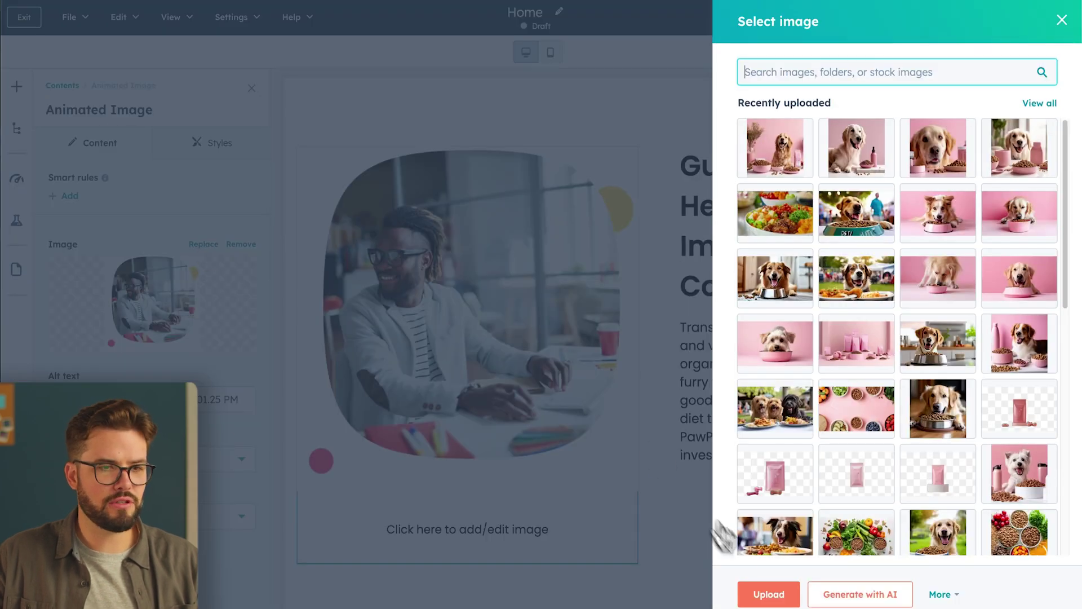
click(839, 597)
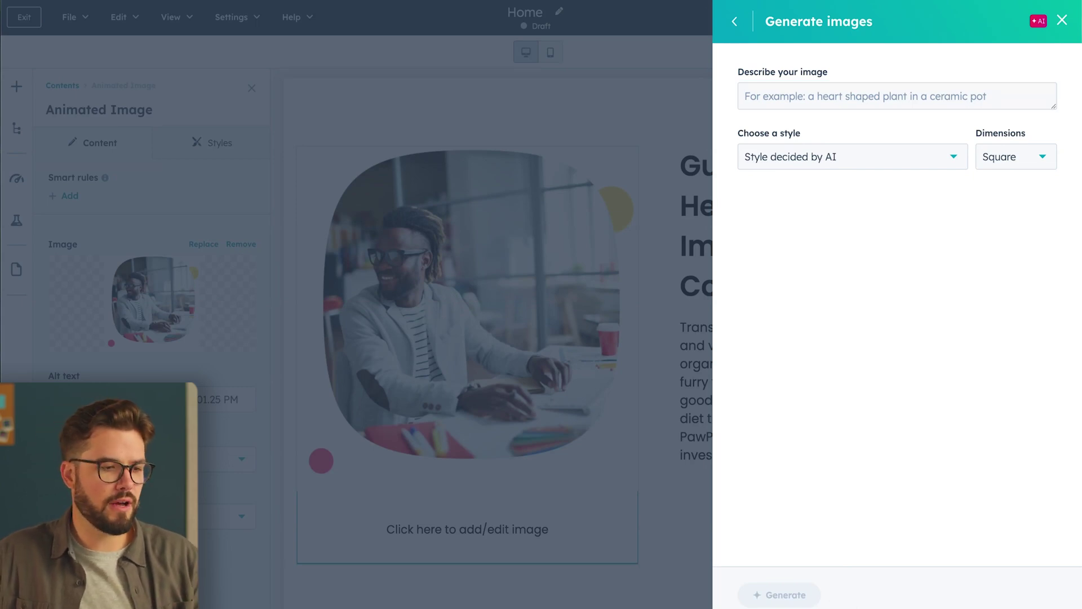
click(940, 131)
text(A close-up shot of a happy dog and food in a sleek, modern arrangement. The display items are coordinated in hex code f37b72 and neutral tones. The overall setup should be minimalistic yet elegant, with clean lines, smooth surfaces, and bright, natural lighting. The background should be light and neutral, ensuring the pink accents and premium dog products stand out.)
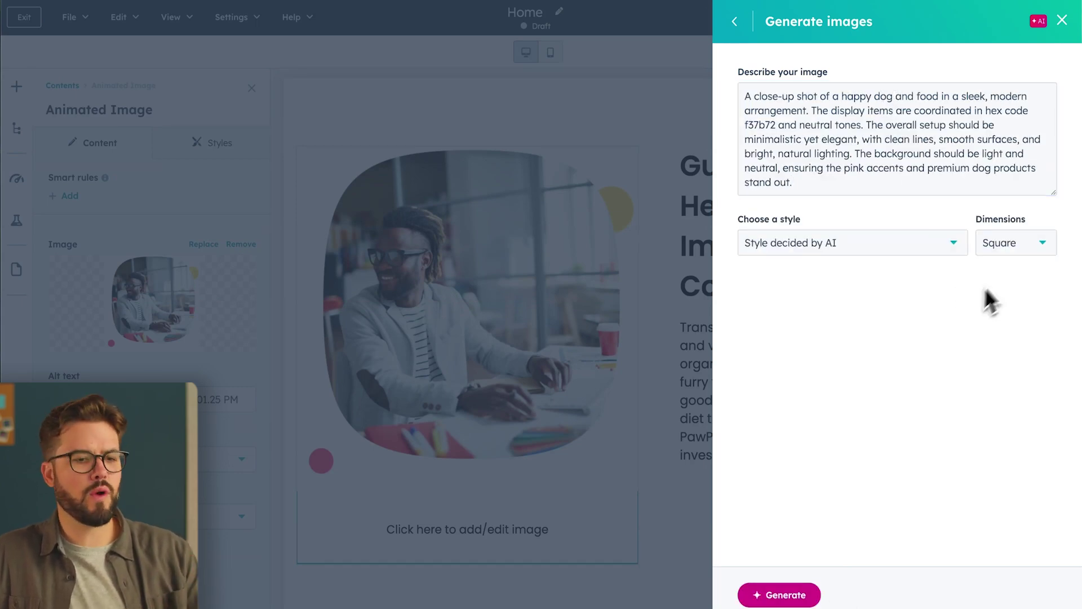
click(797, 594)
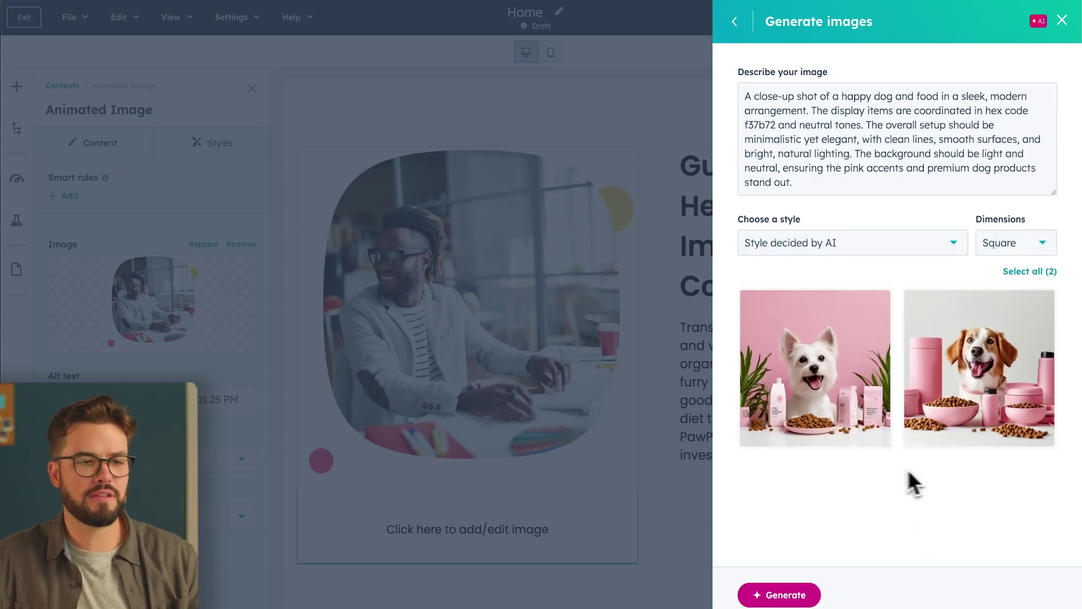
click(971, 372)
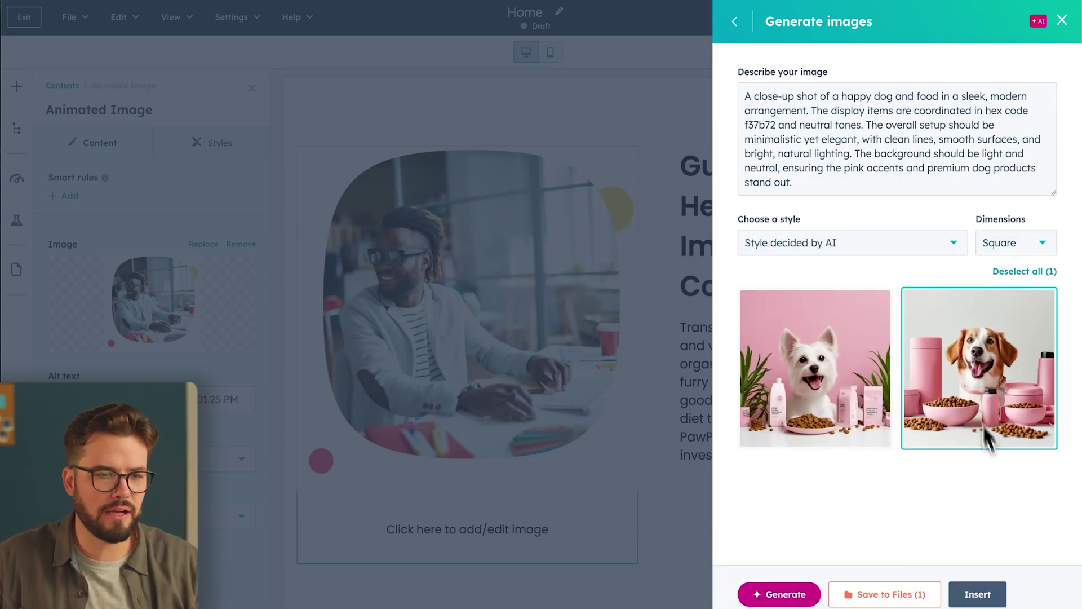
click(988, 598)
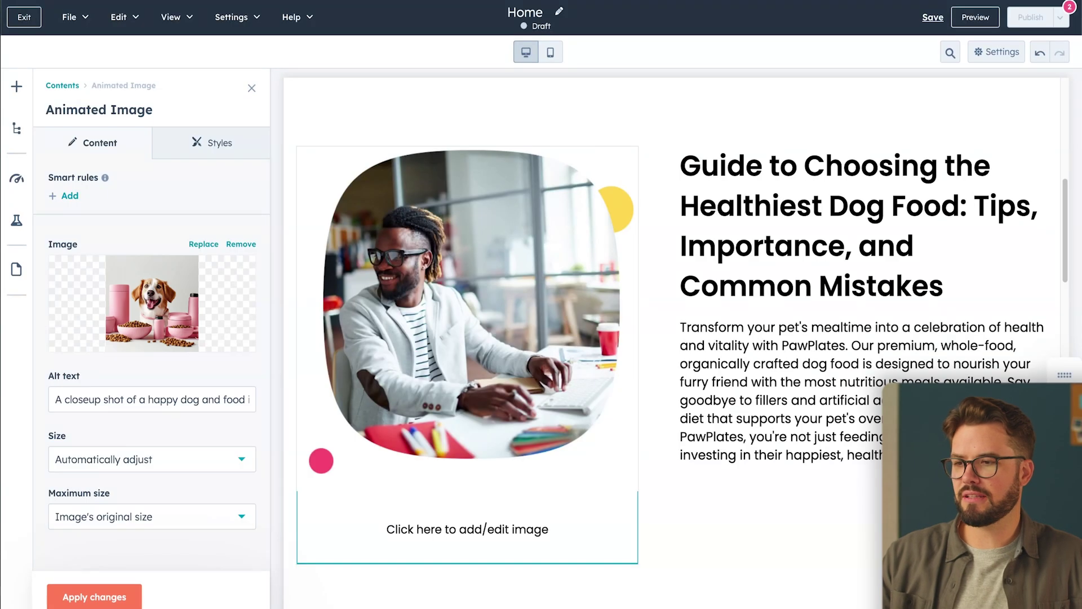
click(133, 596)
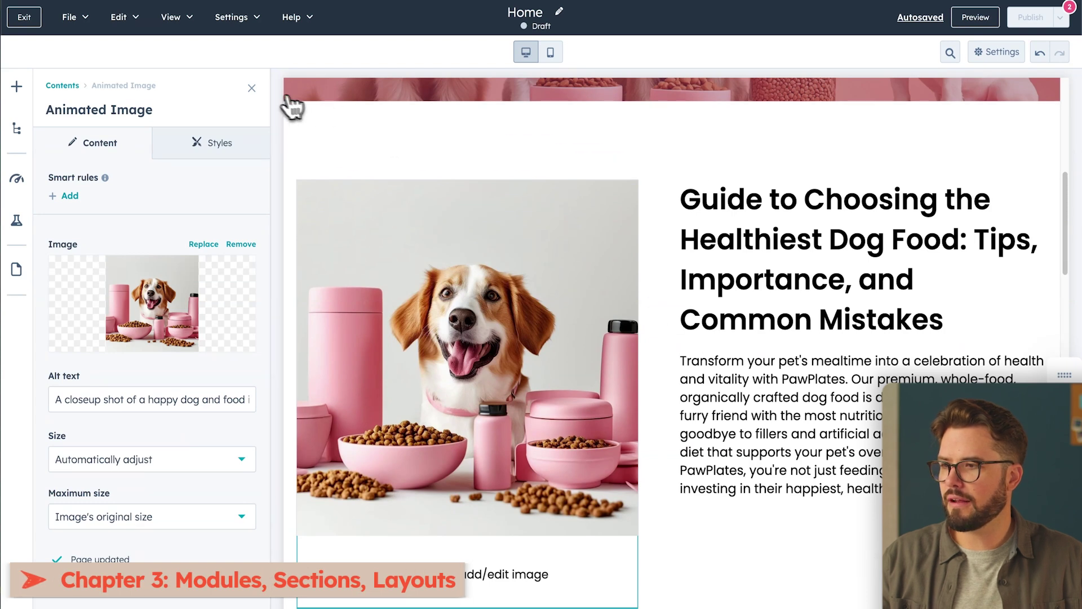
Browse Layouts and Sections in Add to page, then drag the Testimonial section below the intro
click(19, 87)
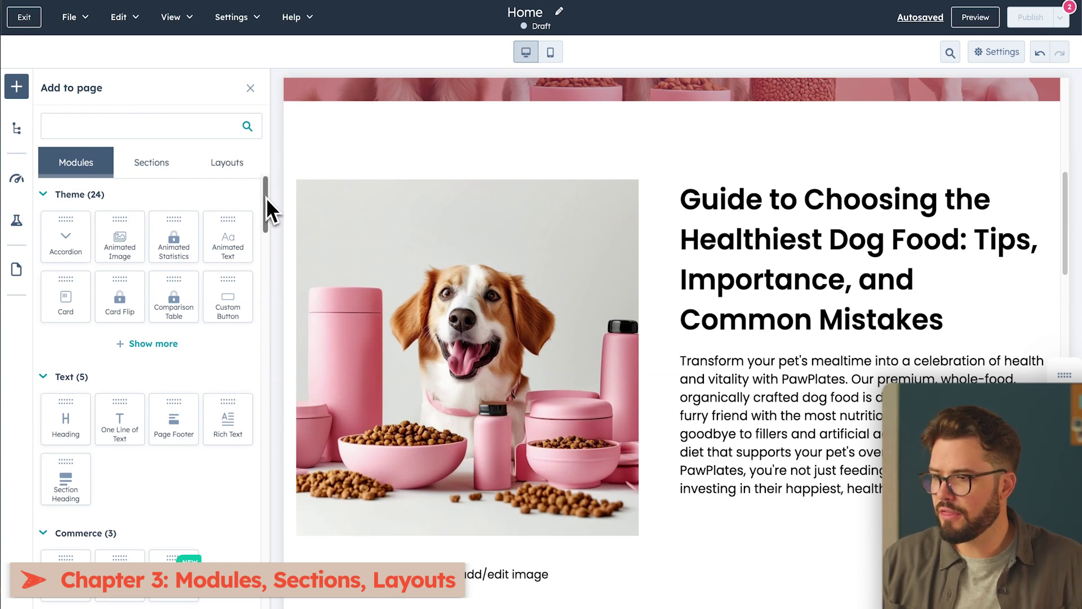
drag(266, 197, 266, 201)
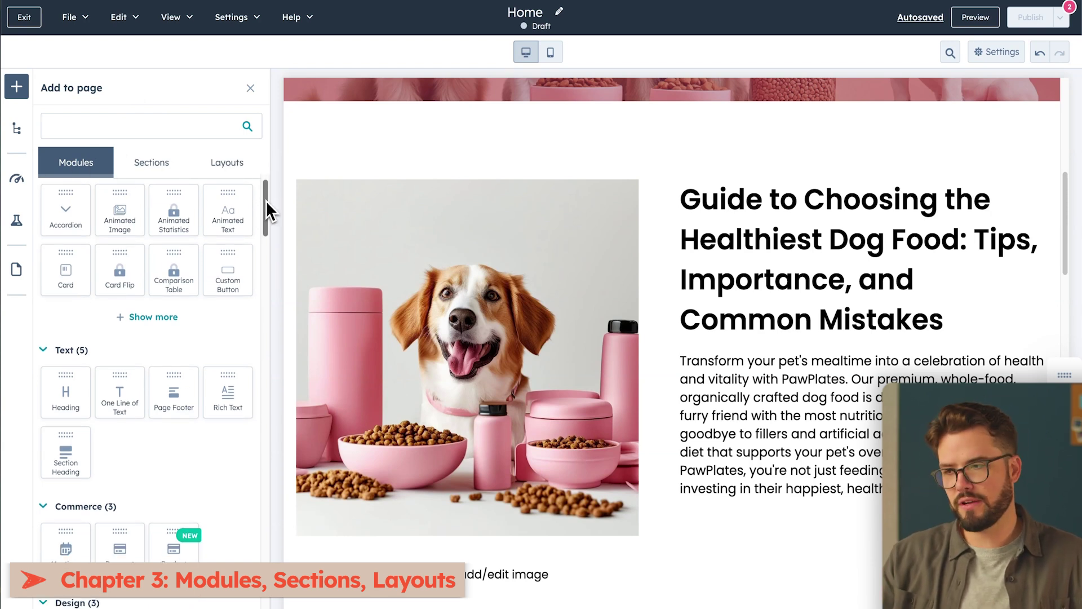
mouse_move(265, 201)
mouse_down()
mouse_move(254, 297)
mouse_move(265, 209)
mouse_up()
click(153, 169)
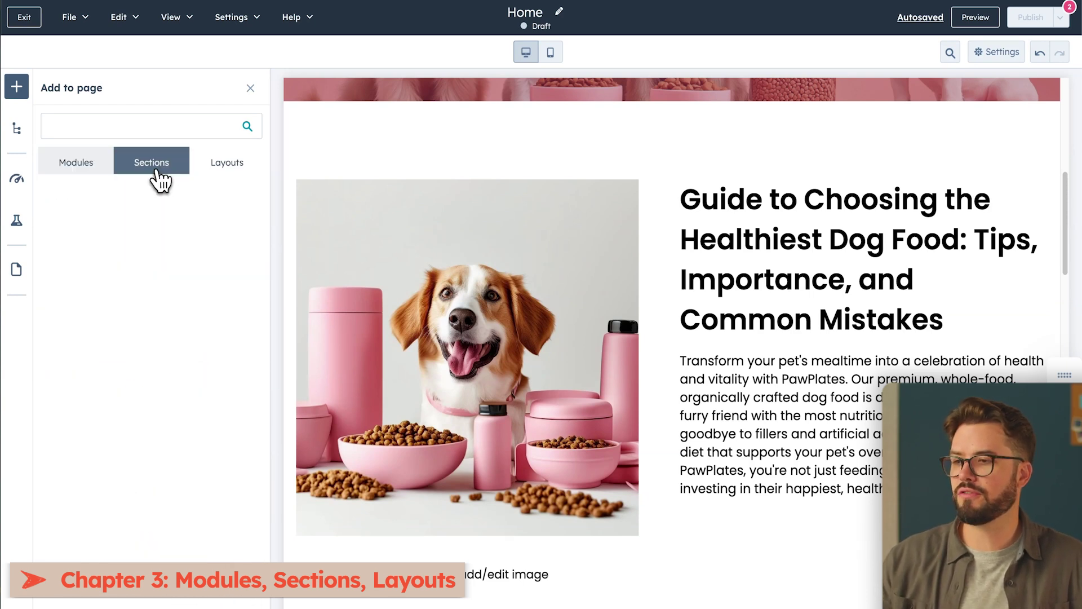
scroll(156, 306, down, 4)
scroll(156, 306, down, 5)
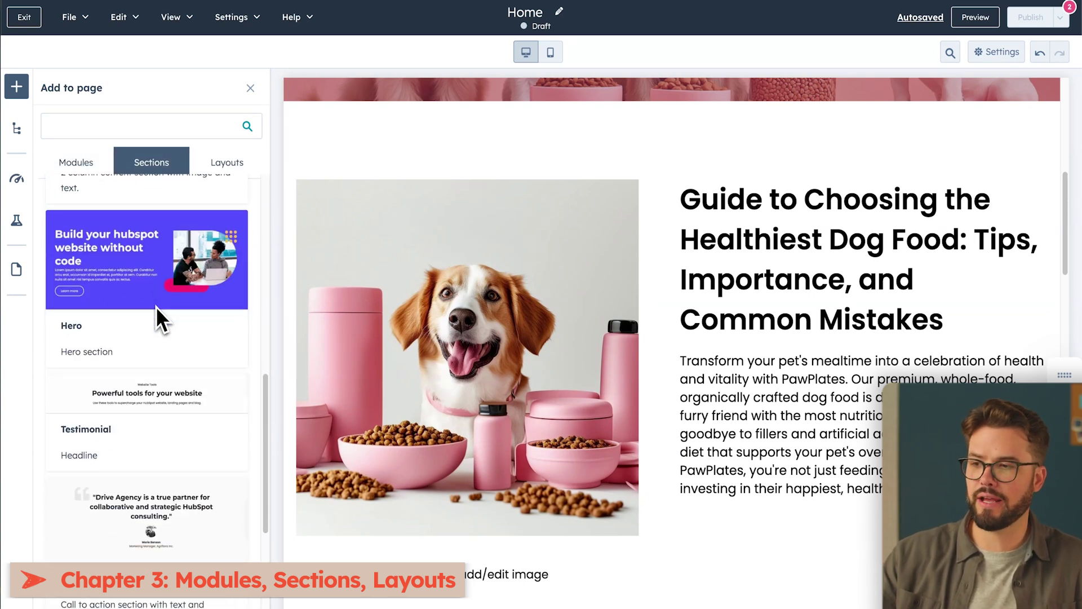
click(230, 171)
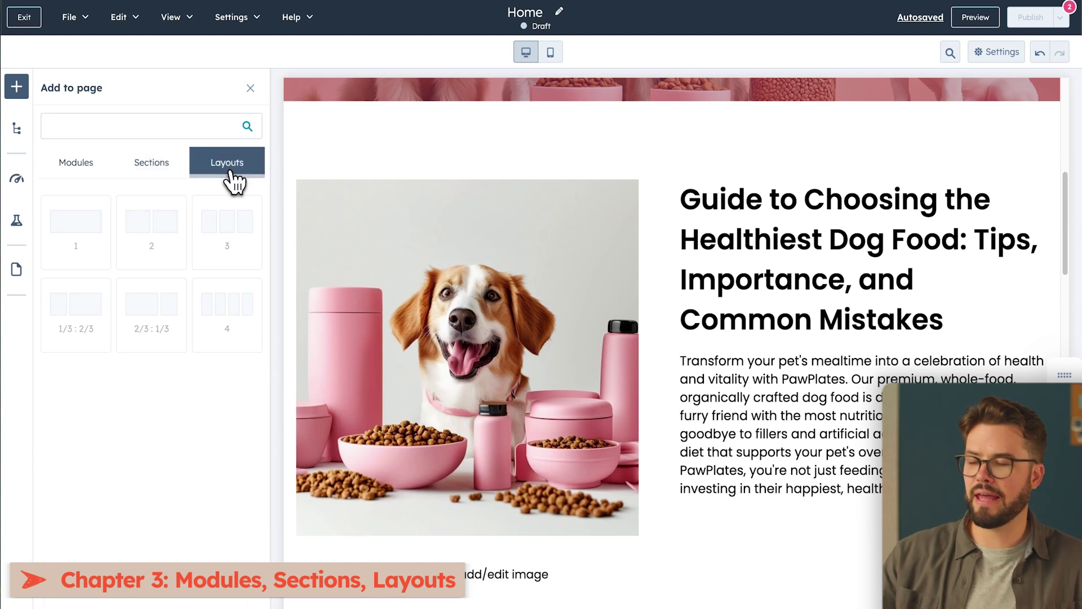
click(158, 169)
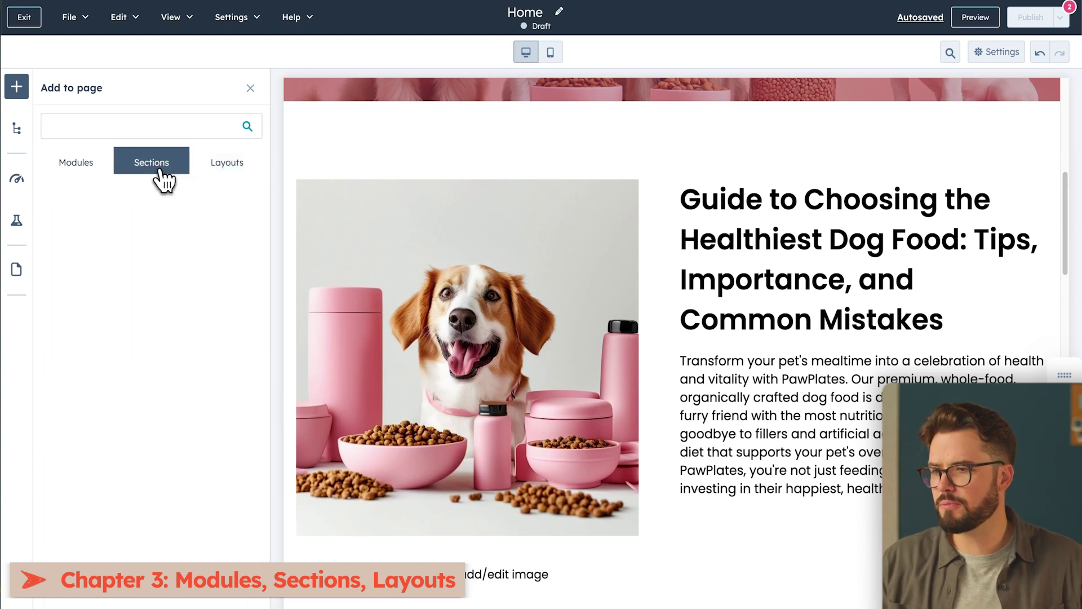
scroll(149, 307, down, 3)
scroll(148, 305, down, 5)
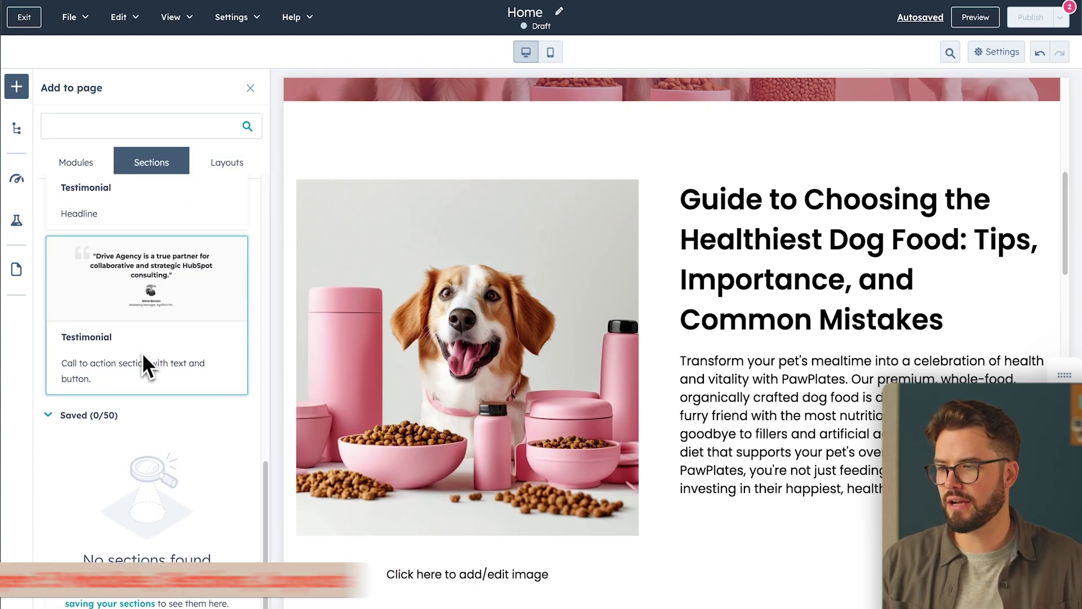
drag(141, 302, 664, 526)
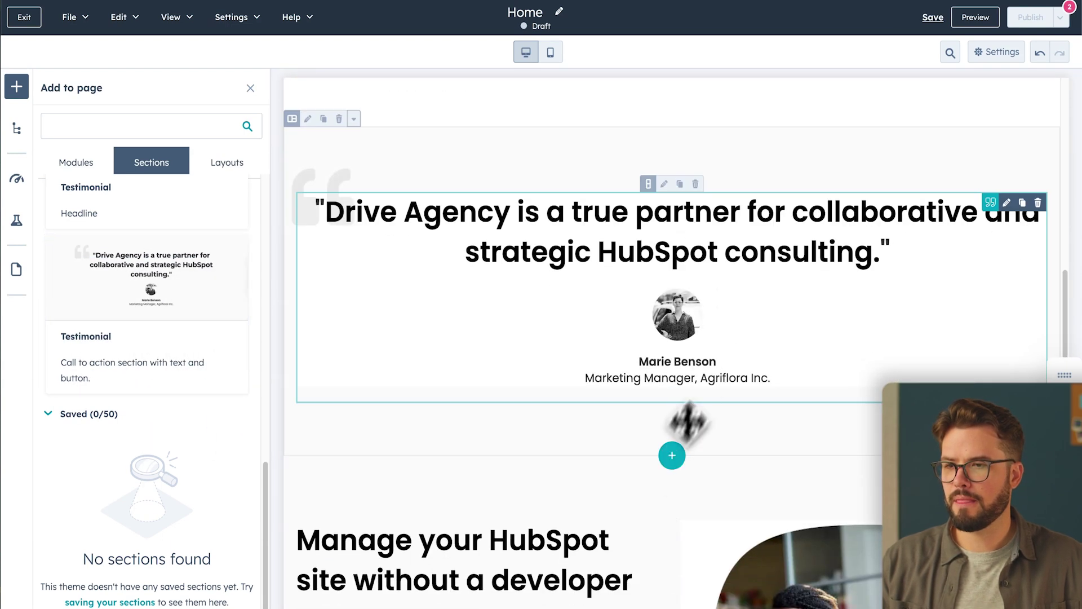
Replace the placeholder quote with 'Since switching to PawPlates, my dog has been so much calmer…'
click(698, 249)
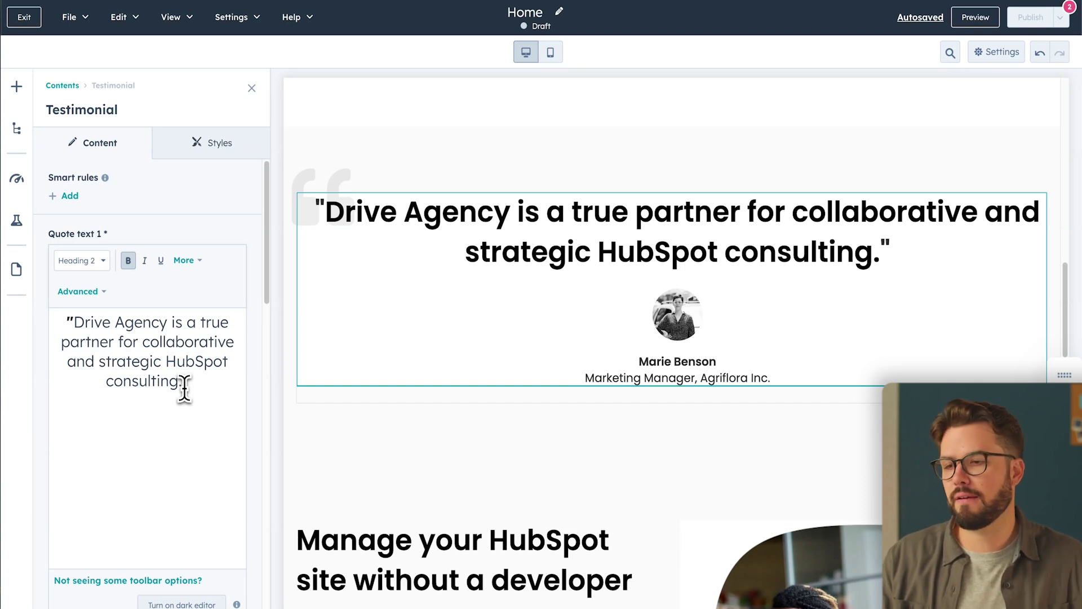
key(ctrl+a)
text("Since switching to PawPlates, my dog has been so much calmer and more focused—meal time is their favorite part of the day!")
click(153, 416)
scroll(156, 420, down, 1)
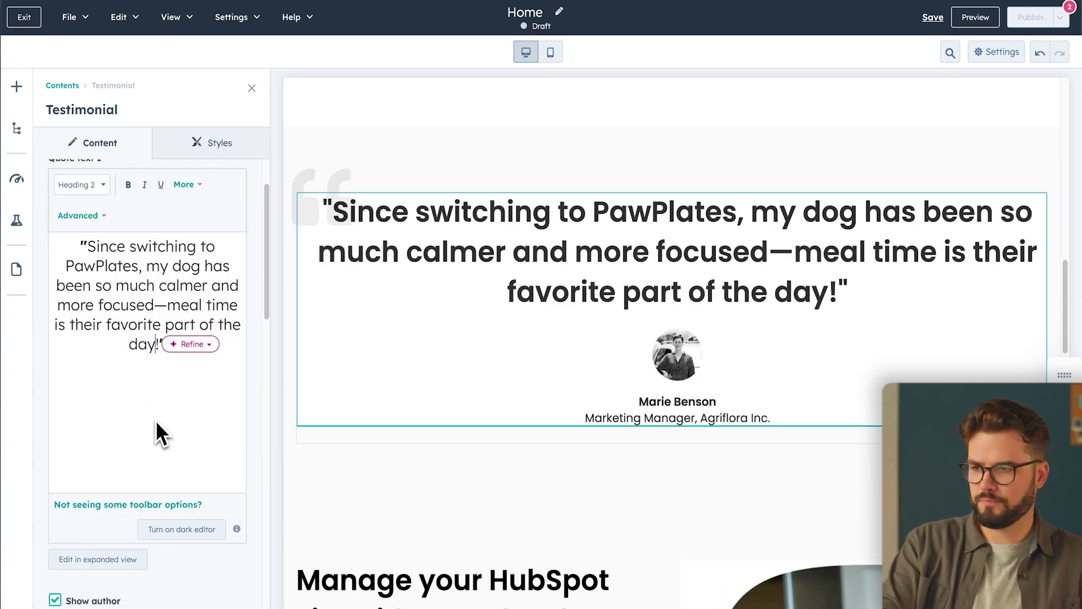
scroll(156, 421, down, 7)
Set the testimonial's author image to the pink star
click(191, 424)
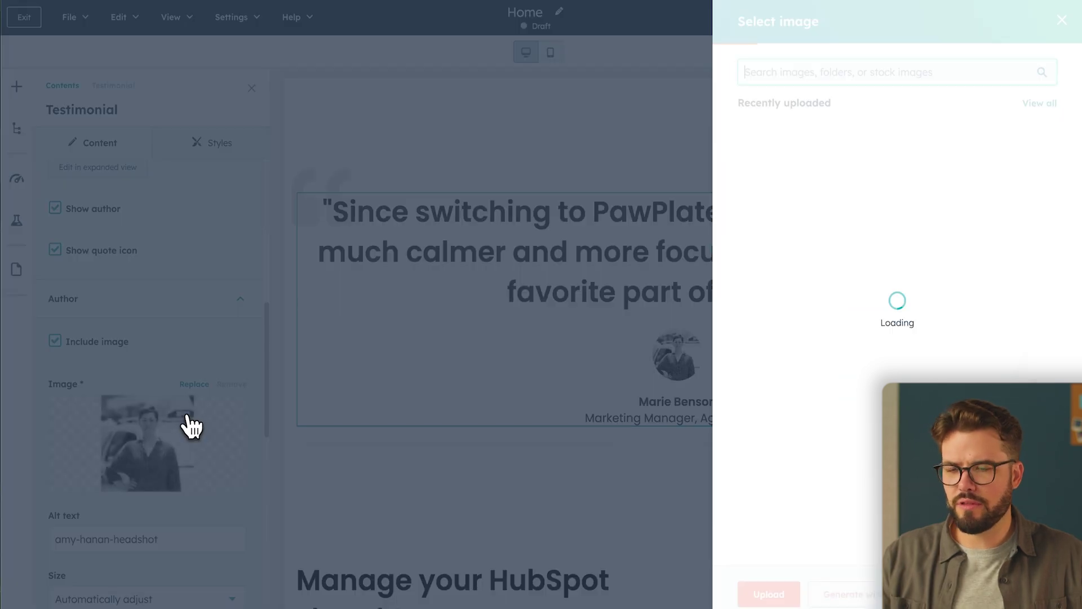
scroll(857, 394, down, 5)
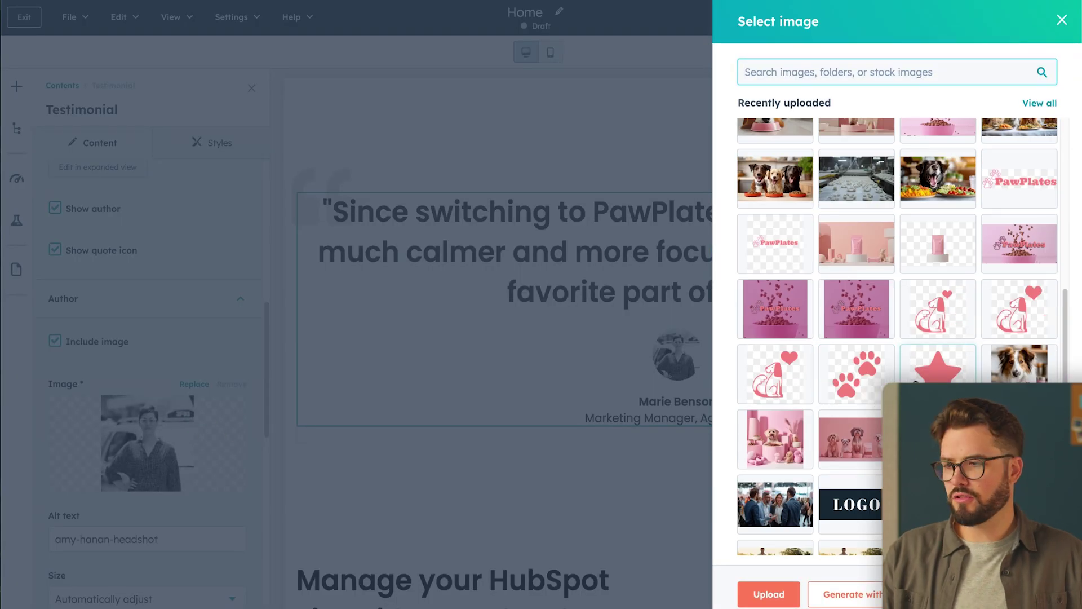
click(938, 366)
scroll(169, 417, down, 6)
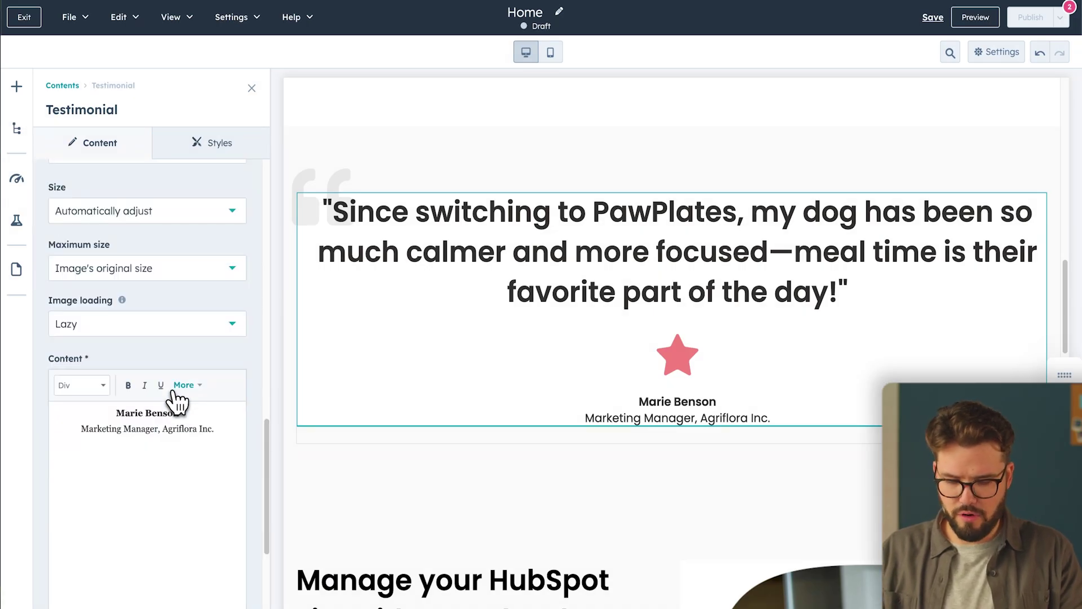
Replace the old author details with the customer's name
click(177, 401)
key(ctrl+a)
text(Tony S)
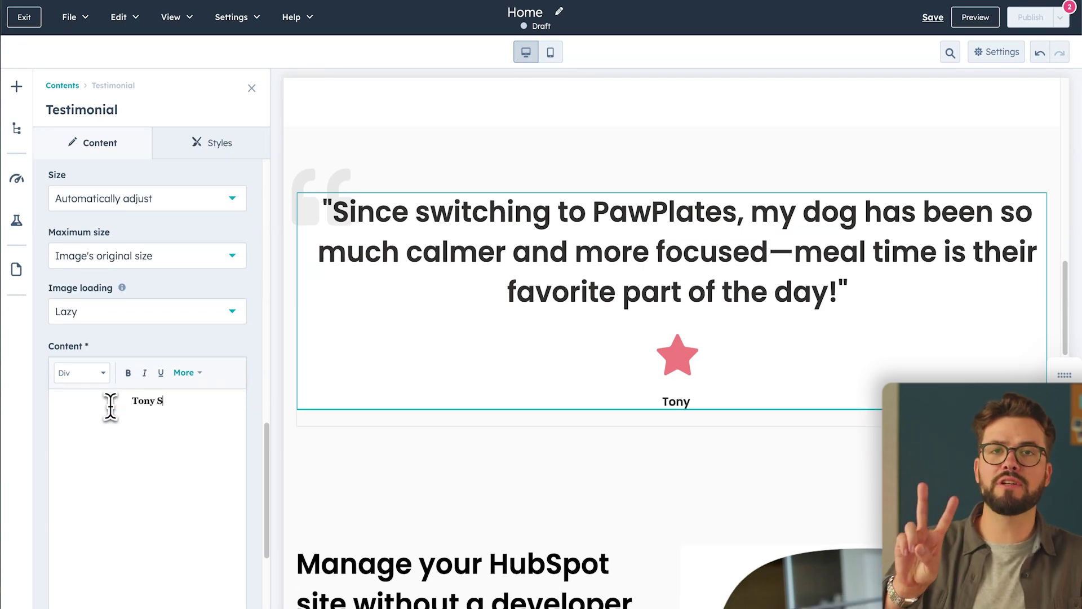
scroll(187, 235, down, 4)
mouse_move(327, 248)
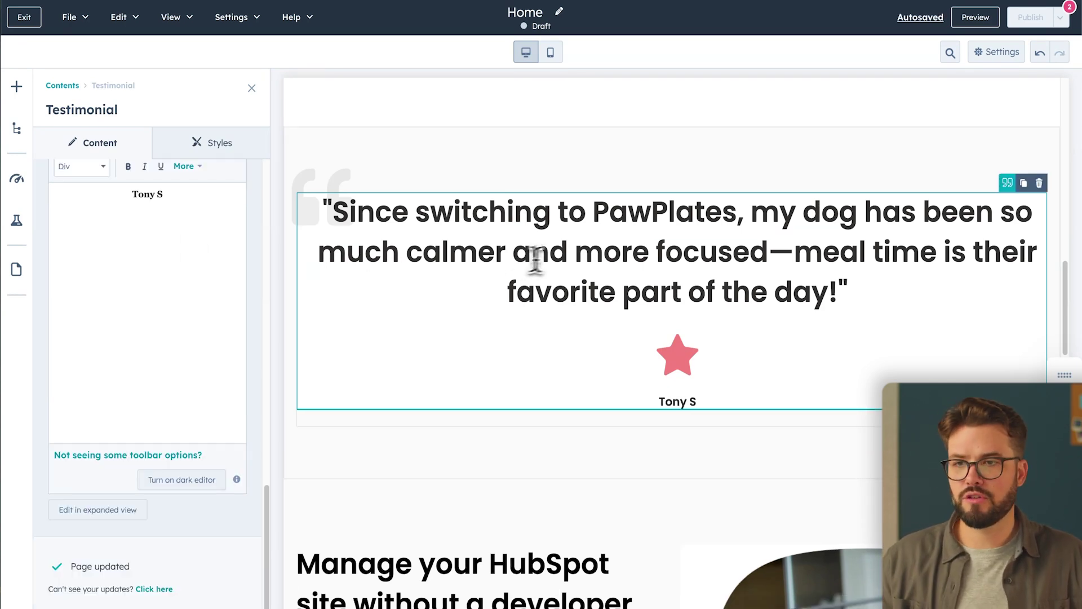
Clone the testimonial module twice to get three side-by-side testimonial columns
click(1024, 182)
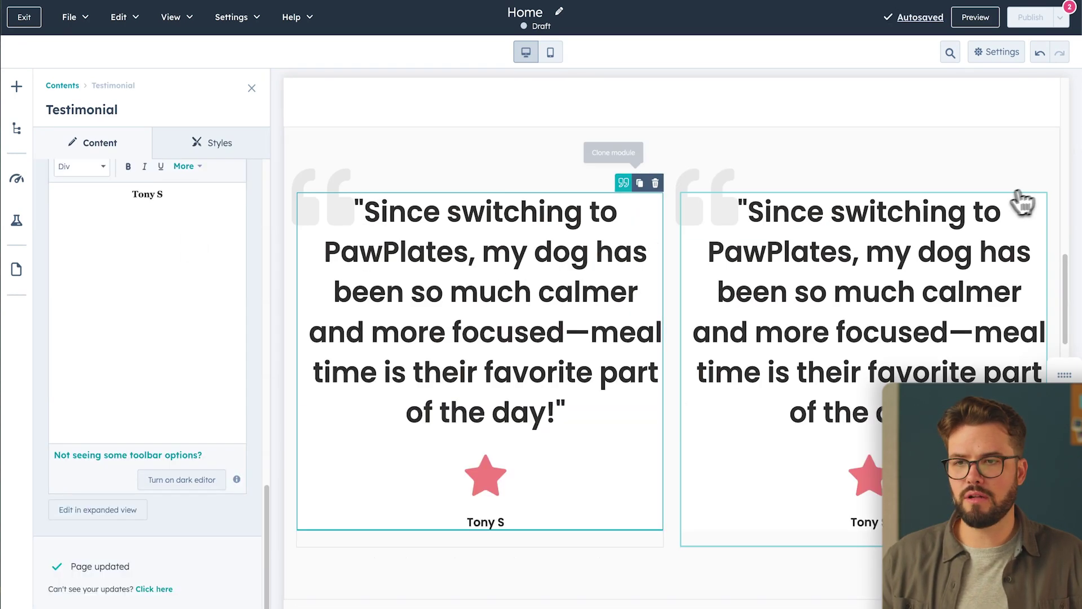
click(642, 184)
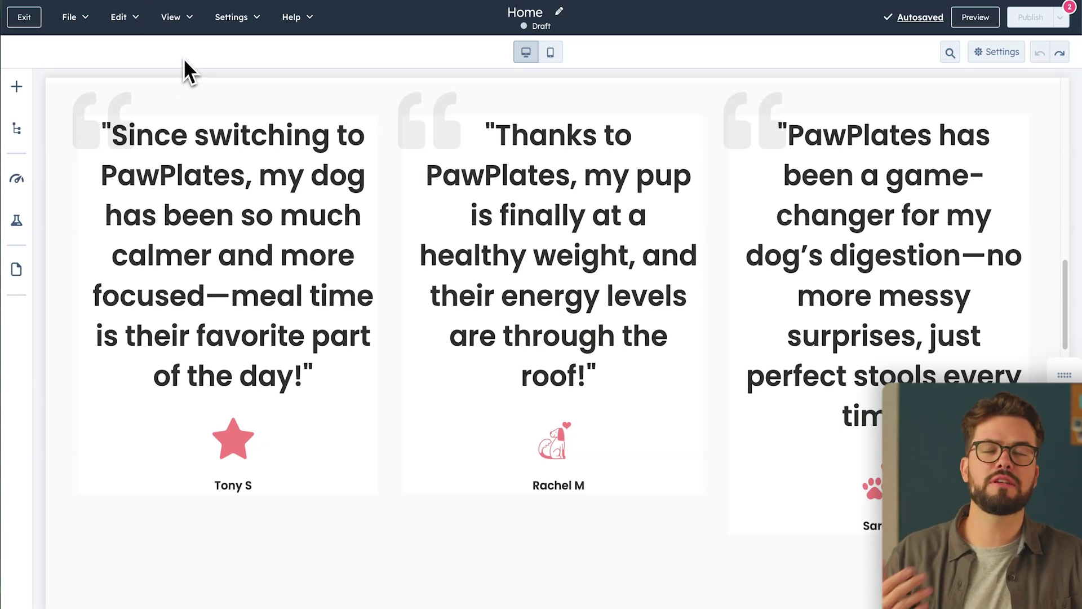
scroll(185, 179, down, 6)
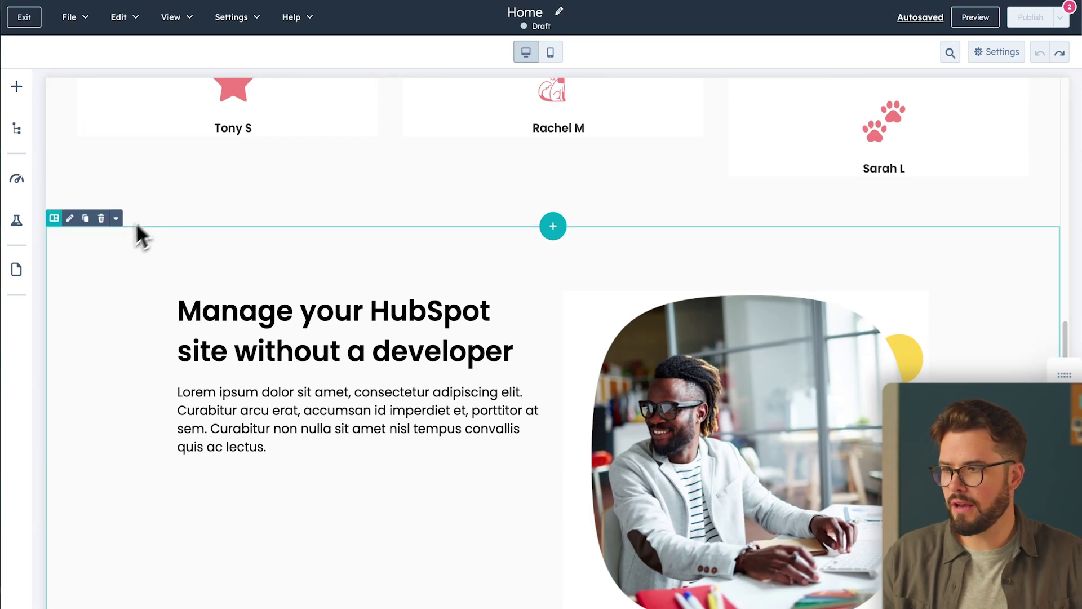
Delete the Manage your HubSpot site block, leftover quote section and purple banner below the testimonials
click(102, 219)
click(101, 219)
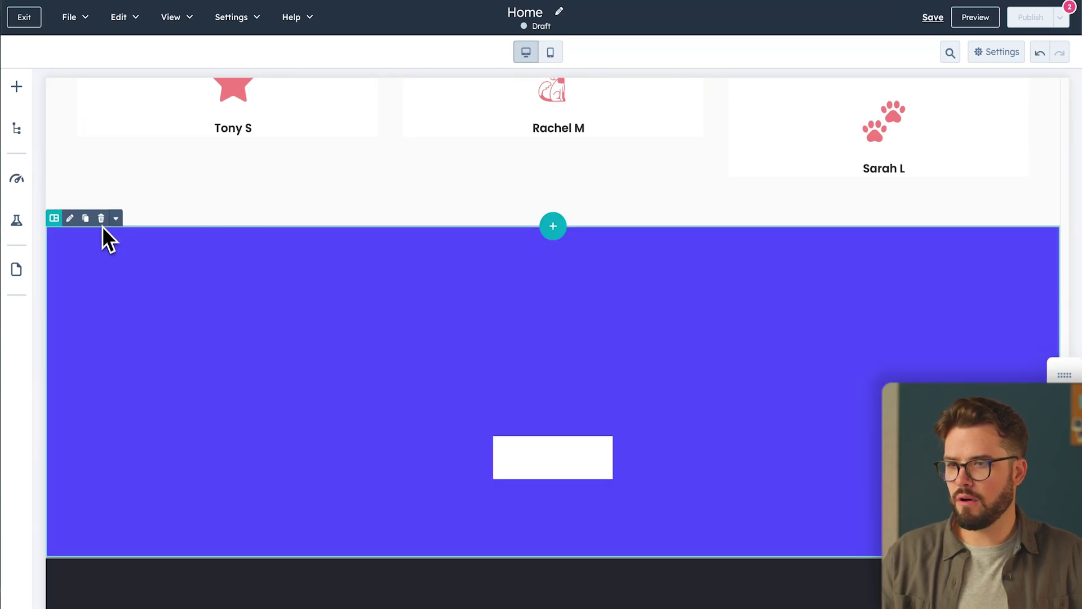
click(102, 220)
scroll(106, 228, up, 8)
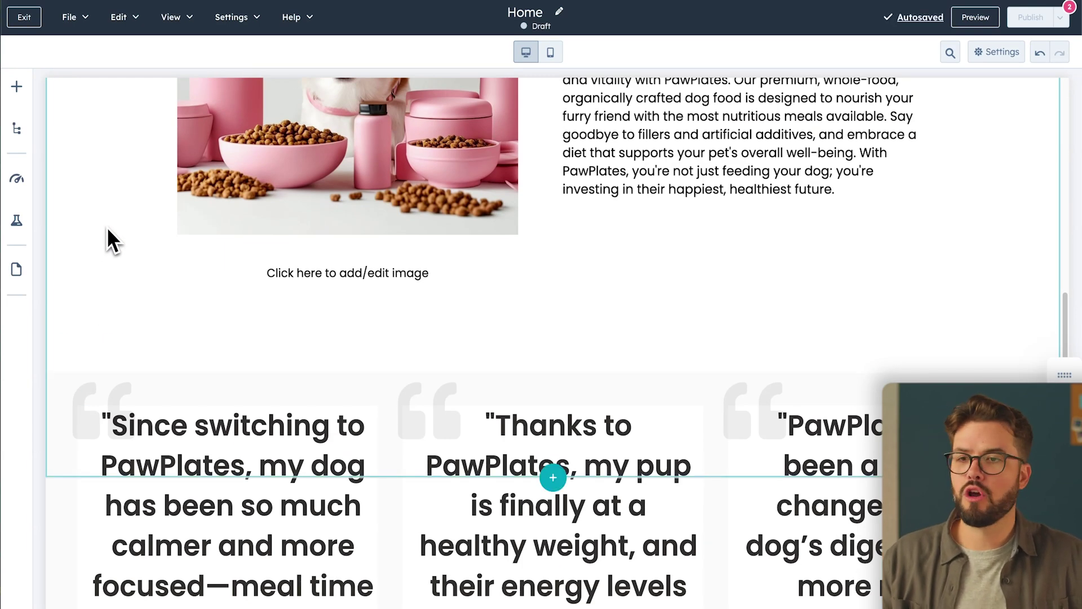
scroll(107, 226, up, 10)
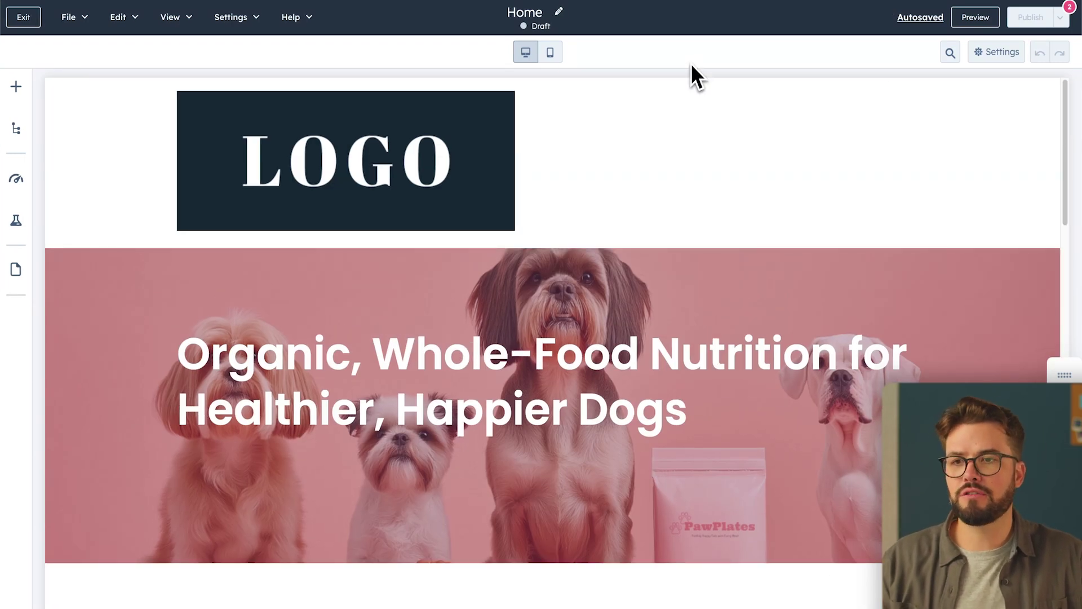
In page settings, set the page title to 'Home' and keep the 'home' URL slug
click(997, 55)
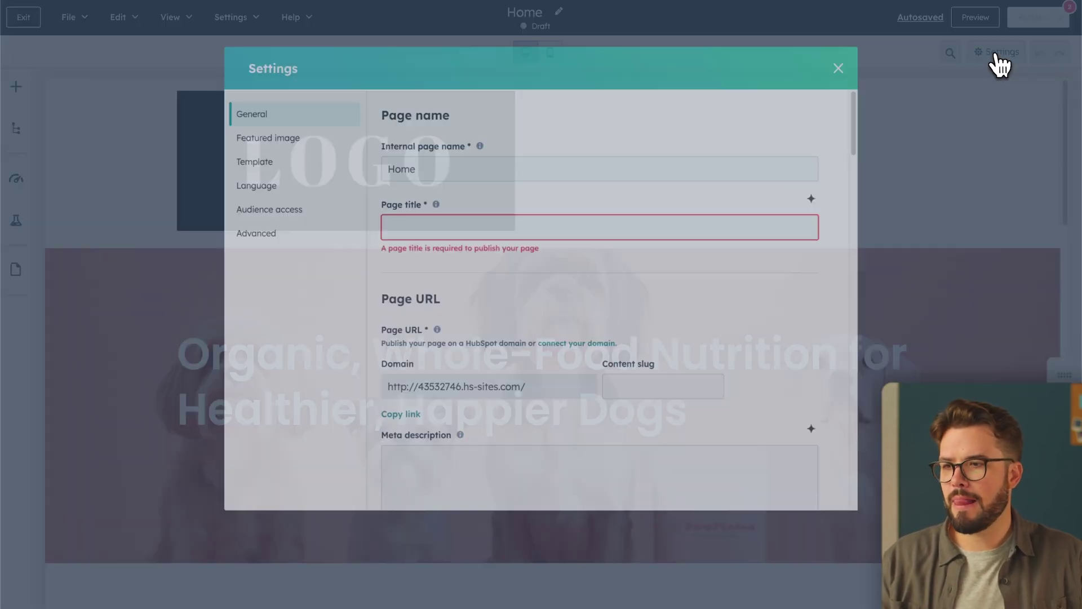
click(545, 221)
text(Hom)
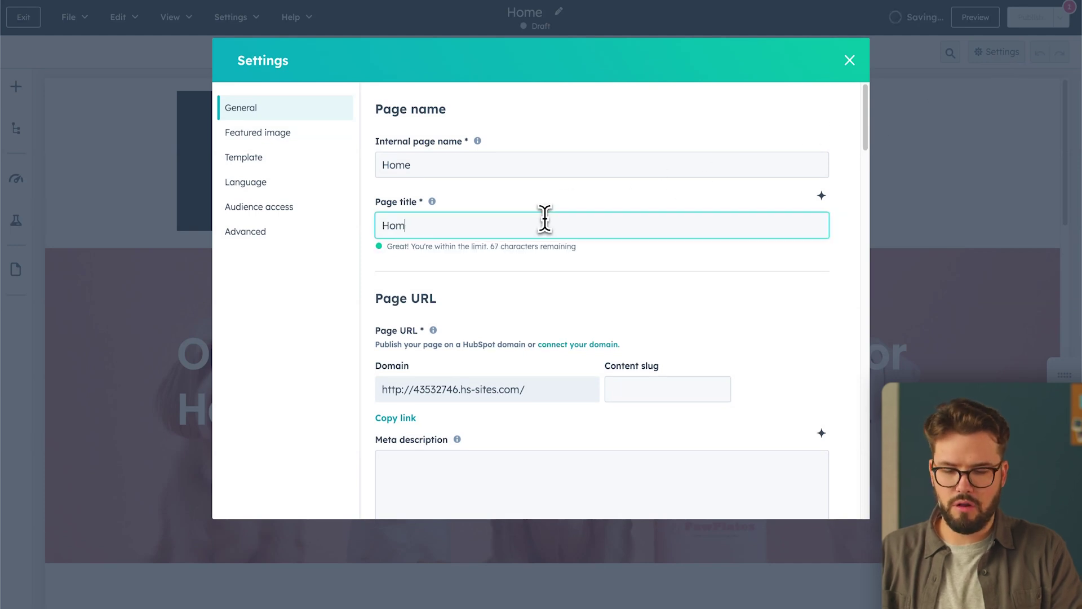
text(e)
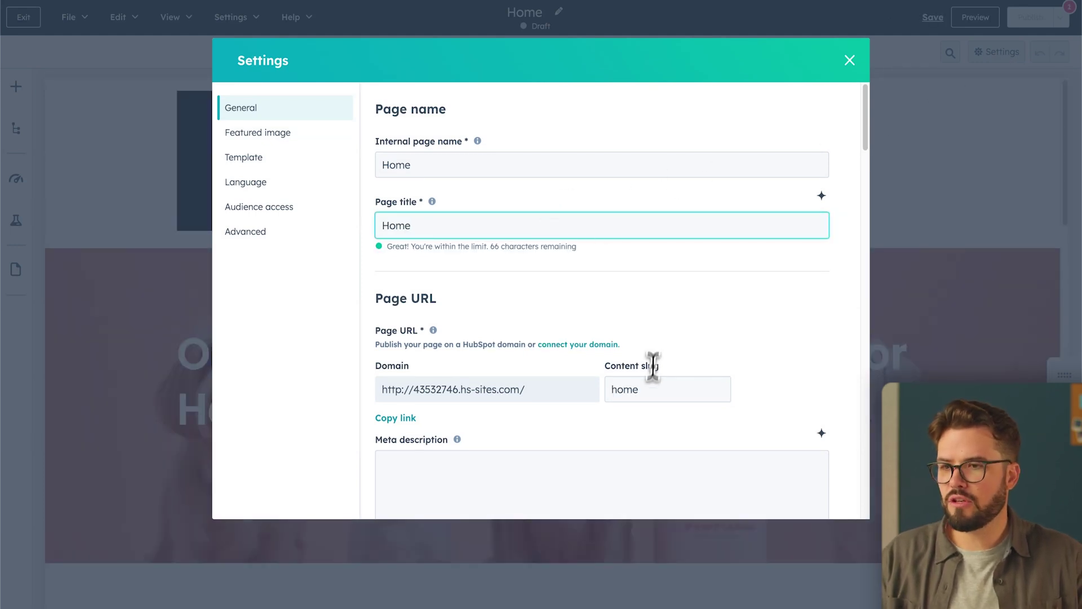
click(648, 393)
key(Escape)
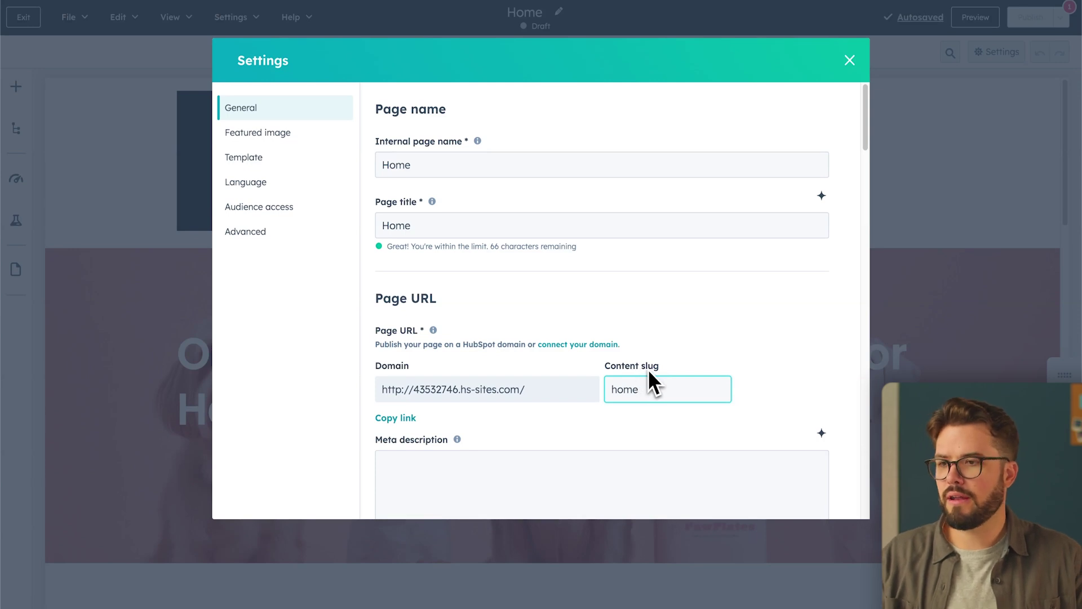
Write the meta description 'PawPlates, is the healthiest dog food brand crafted with organic, whole-food ingredients…'
scroll(764, 389, down, 3)
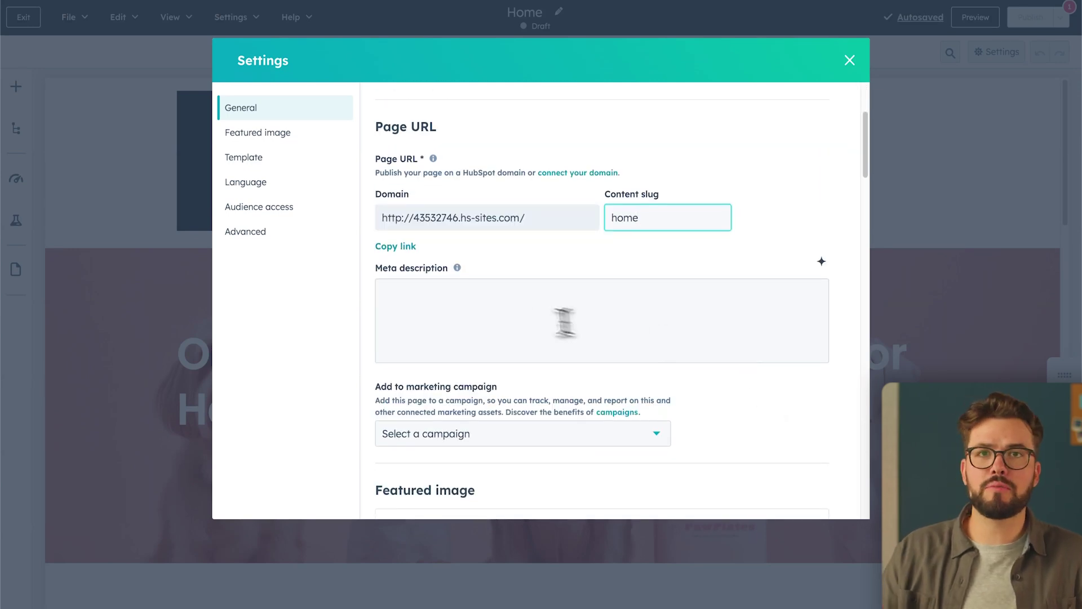
click(507, 314)
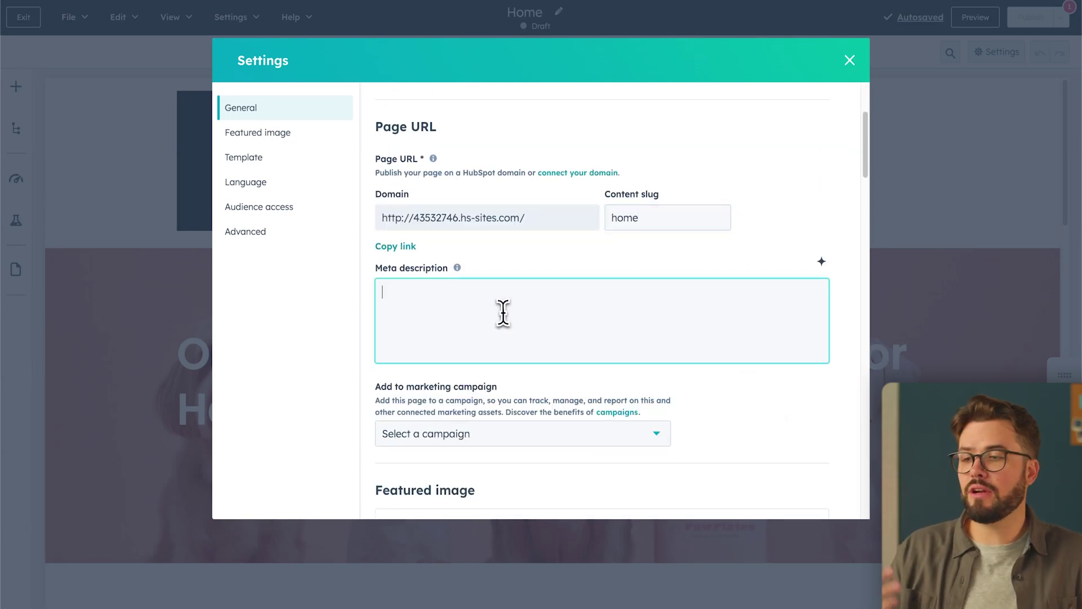
click(821, 263)
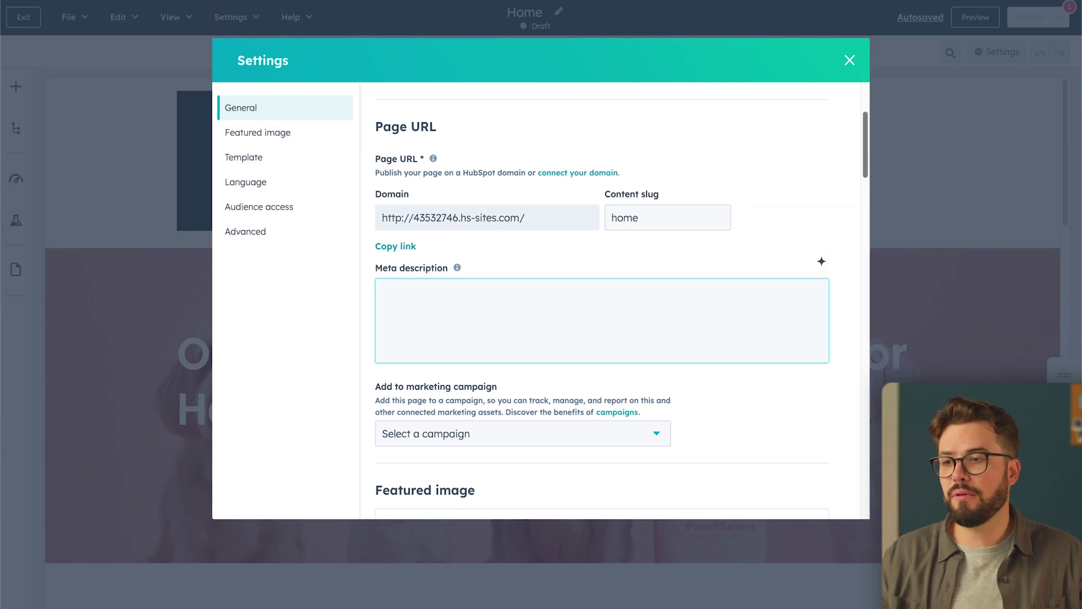
click(395, 293)
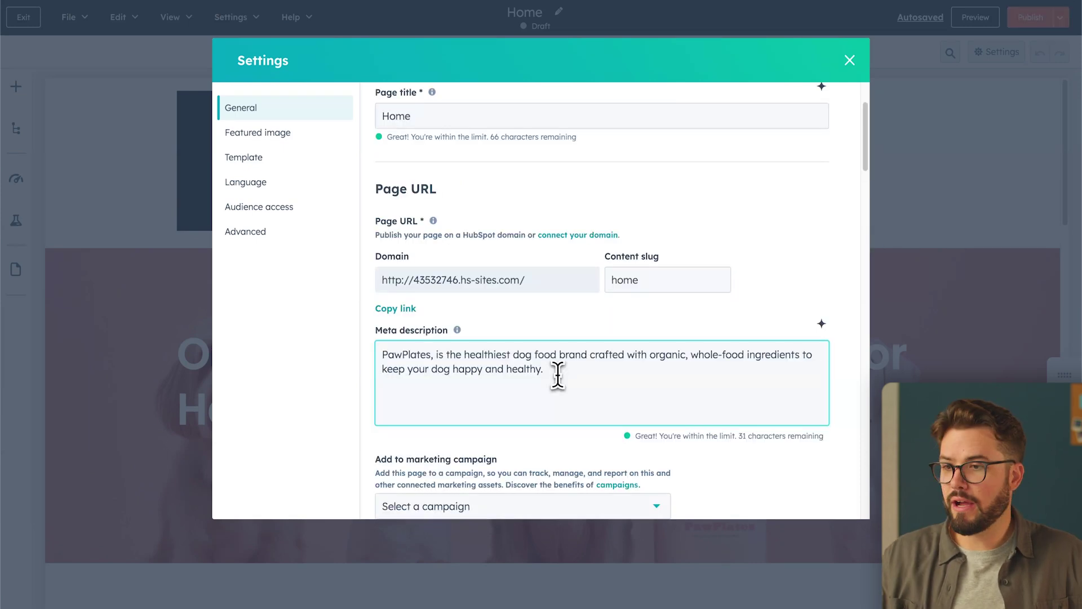
scroll(557, 375, down, 5)
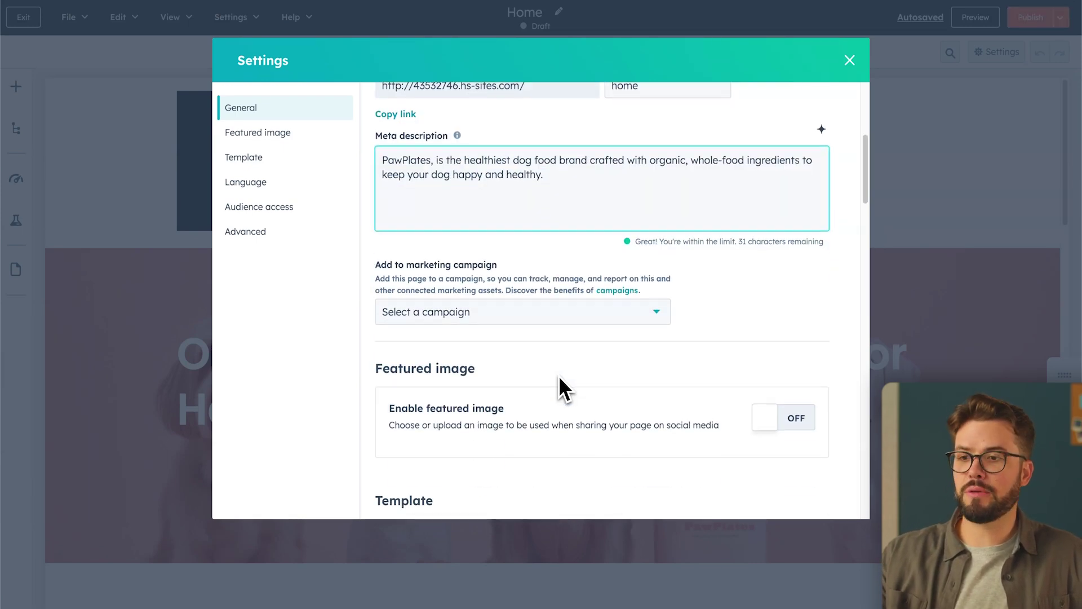
Enable the featured image with the pink PawPlates kibble picture, then close page settings
click(766, 377)
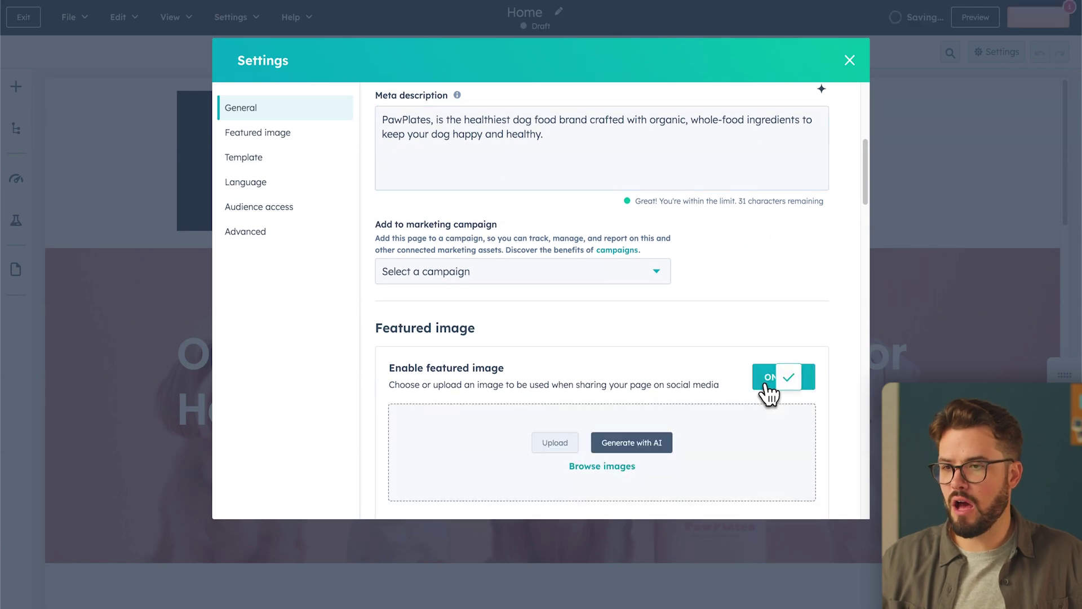
click(625, 468)
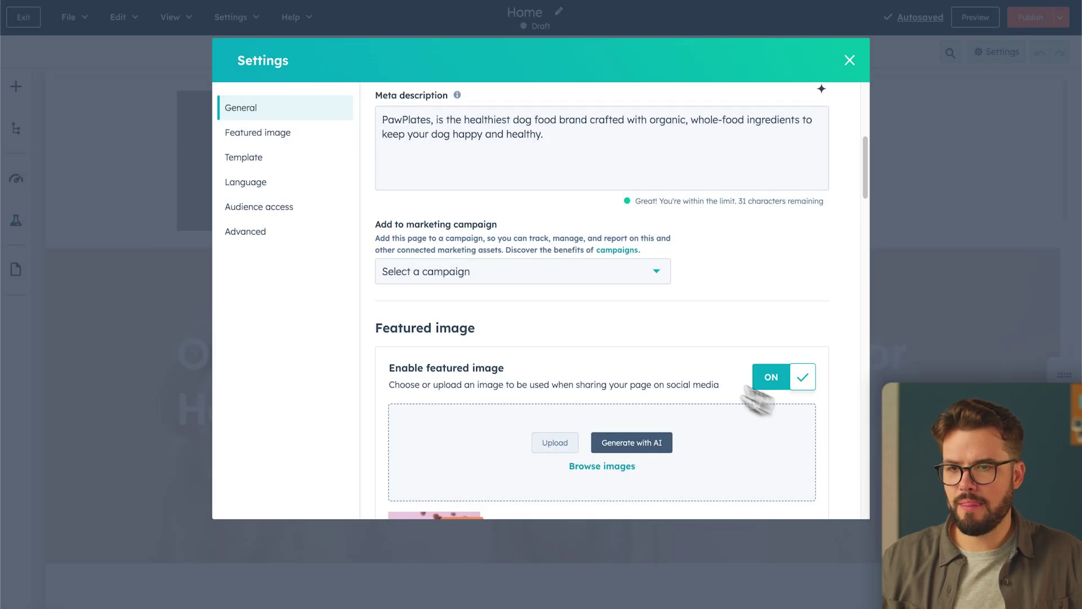
scroll(608, 346, down, 5)
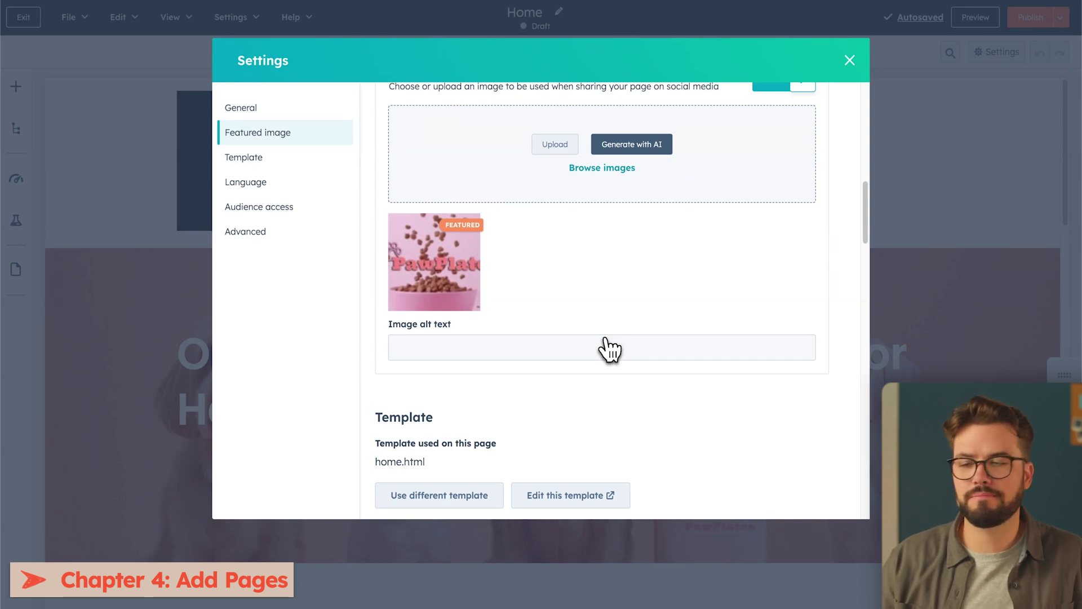
click(850, 62)
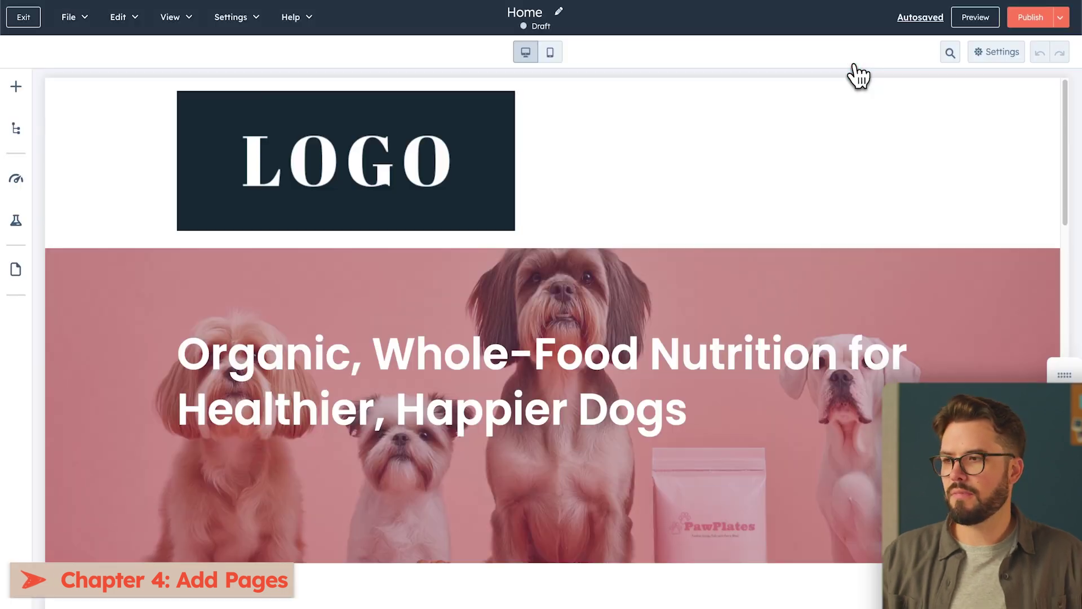
From the website pages list, create a 'Products' page using the Designly Portfolio template
click(28, 17)
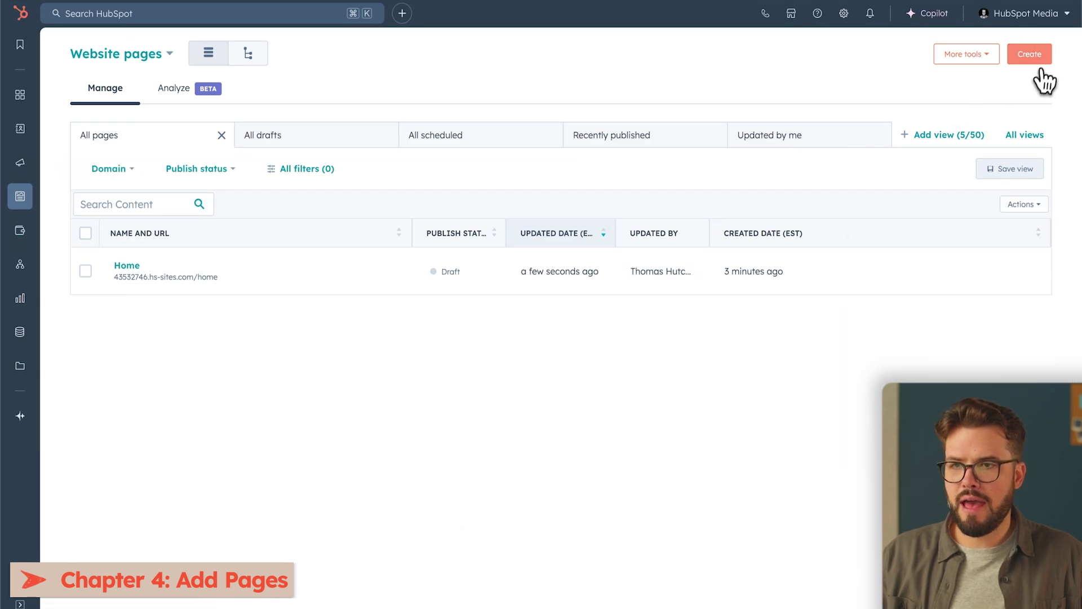
click(1033, 58)
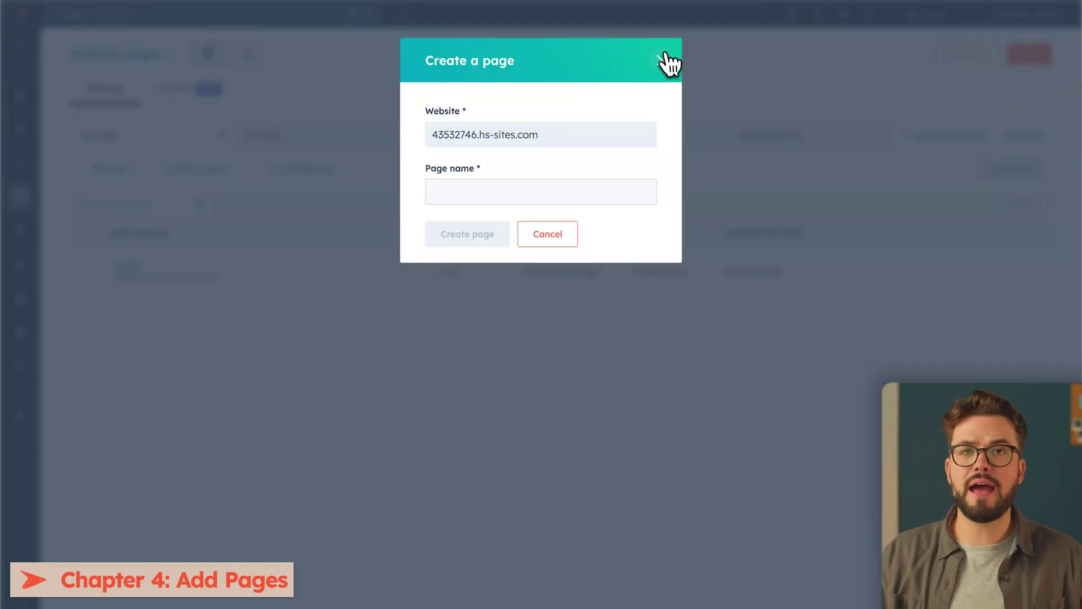
click(510, 183)
text(Pr)
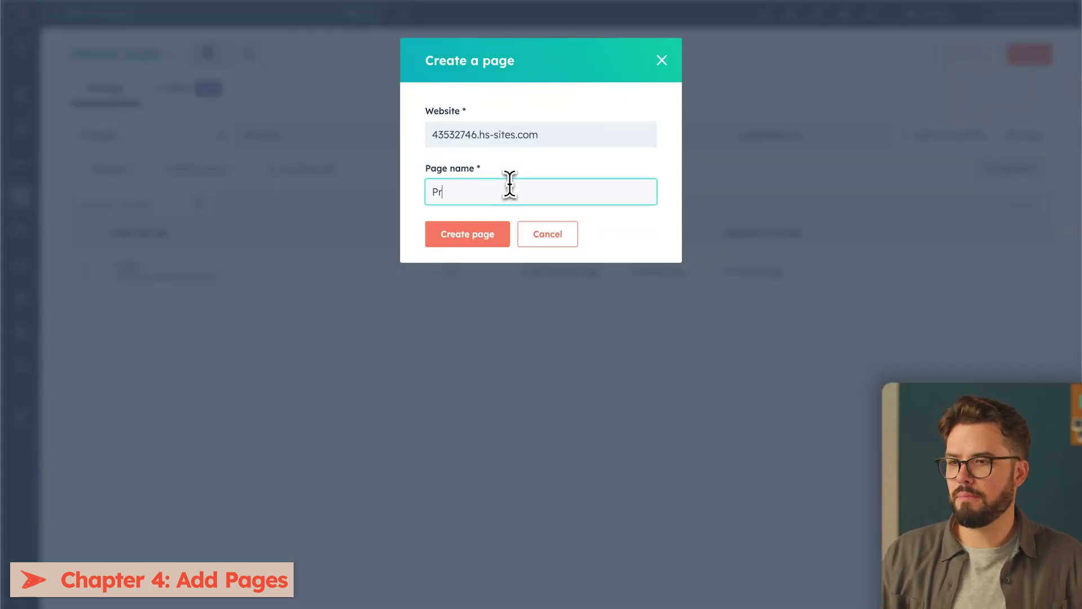
text(oducts)
click(479, 234)
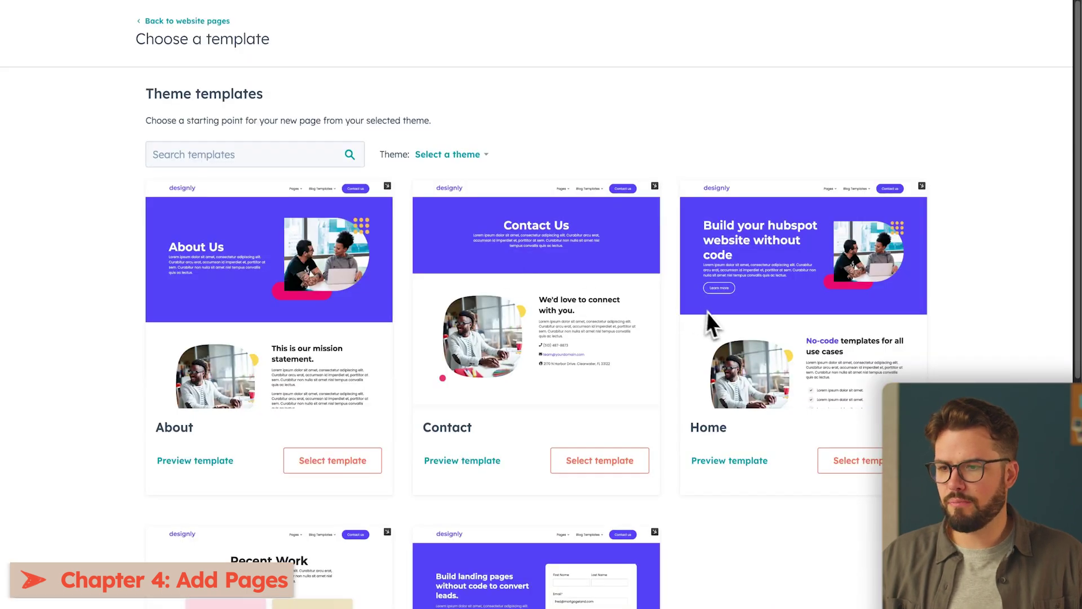
scroll(707, 314, down, 5)
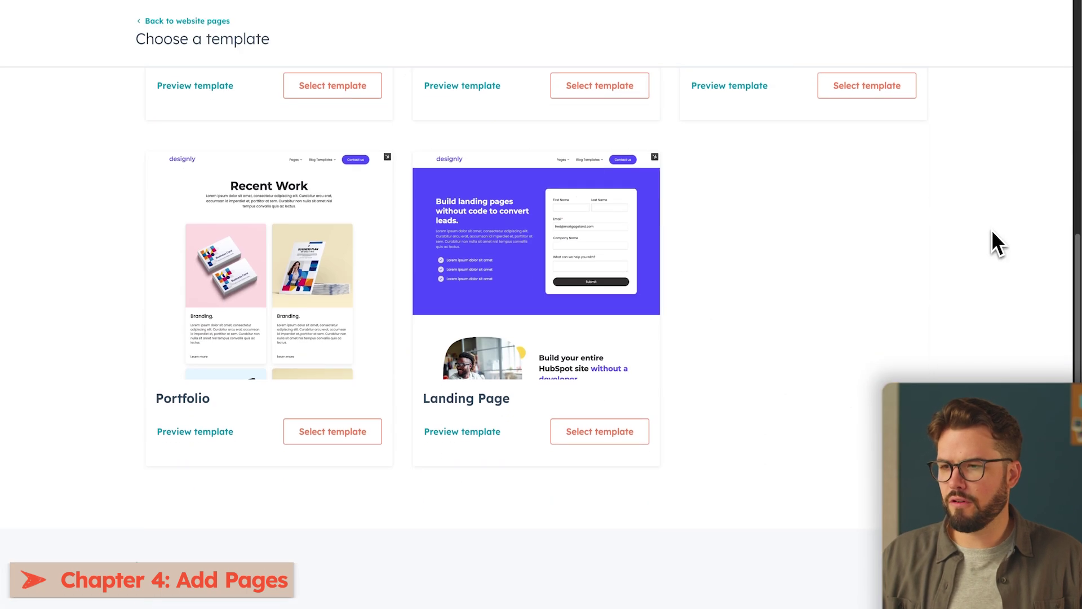
click(350, 438)
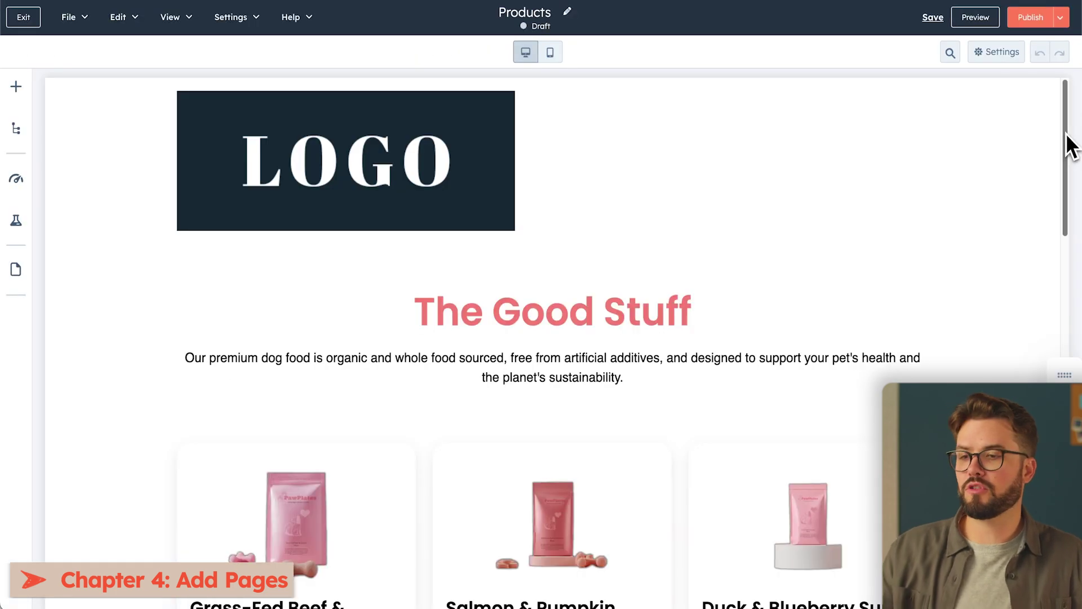
Review the Products page's dog-food product cards, then exit to the Website pages list
drag(1071, 146, 1076, 347)
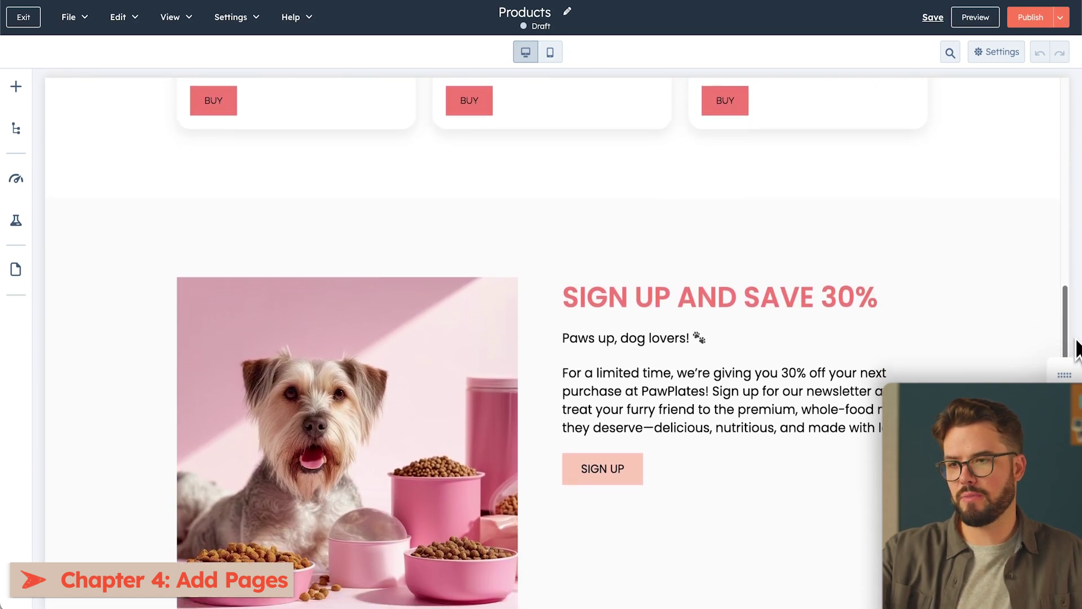
scroll(1072, 346, up, 15)
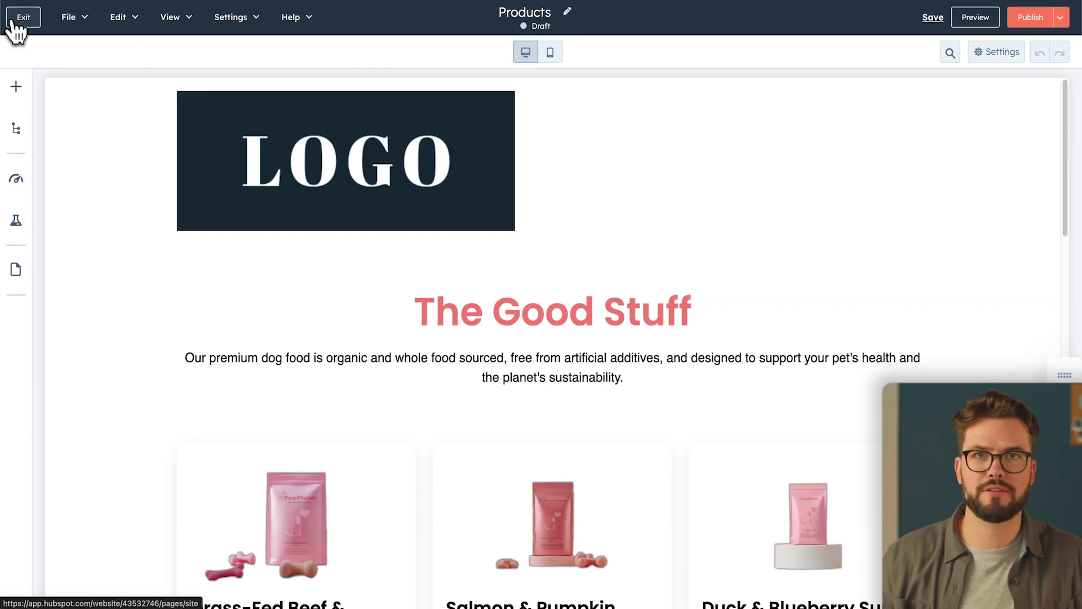
click(17, 20)
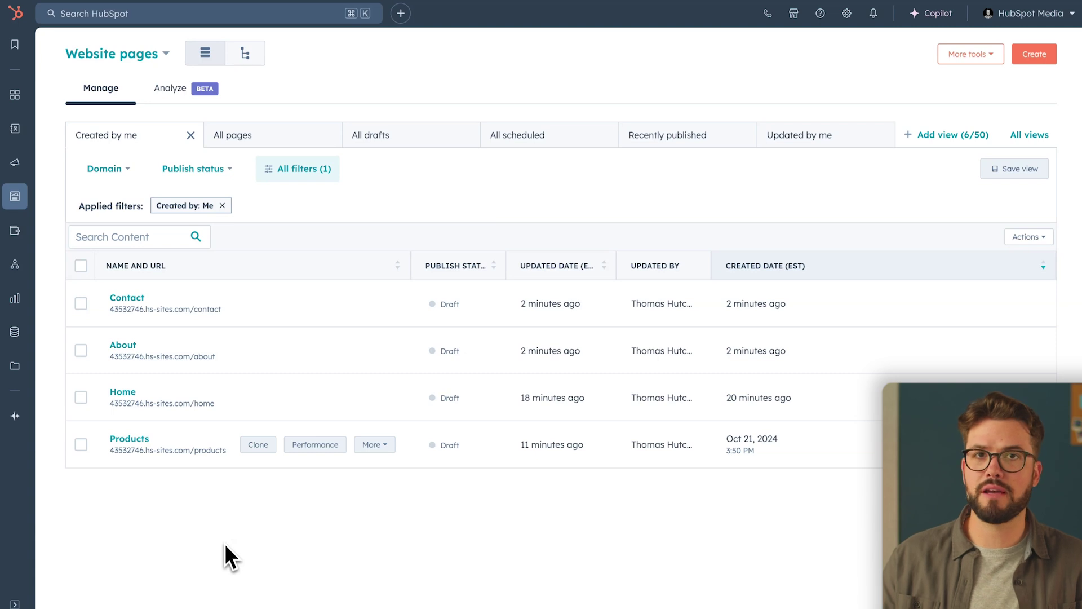
Open the Home draft in the editor, checking and then closing the Optimize recommendations
click(129, 394)
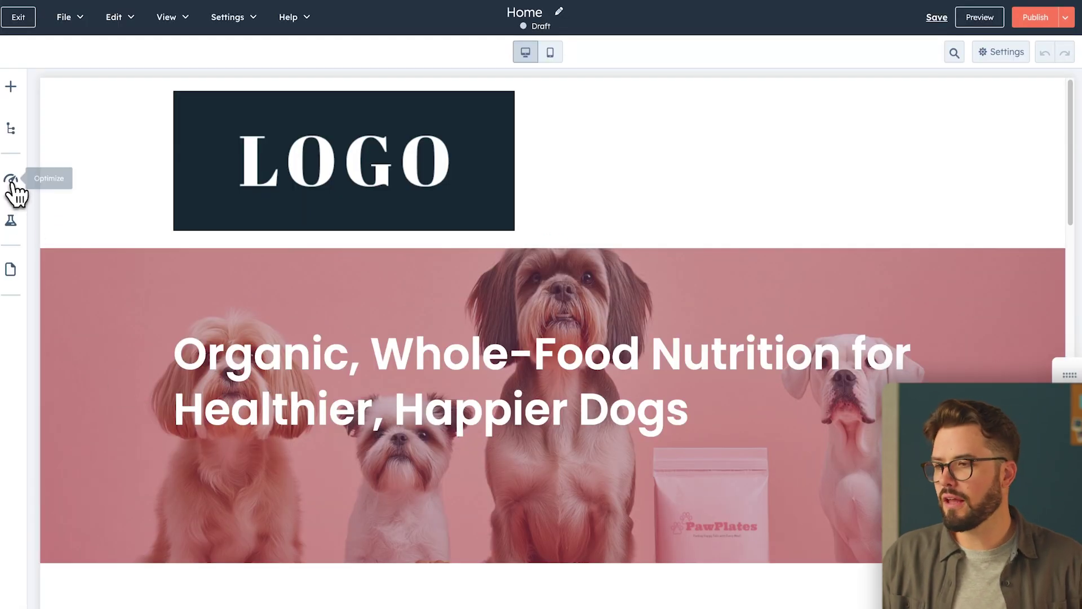
click(11, 180)
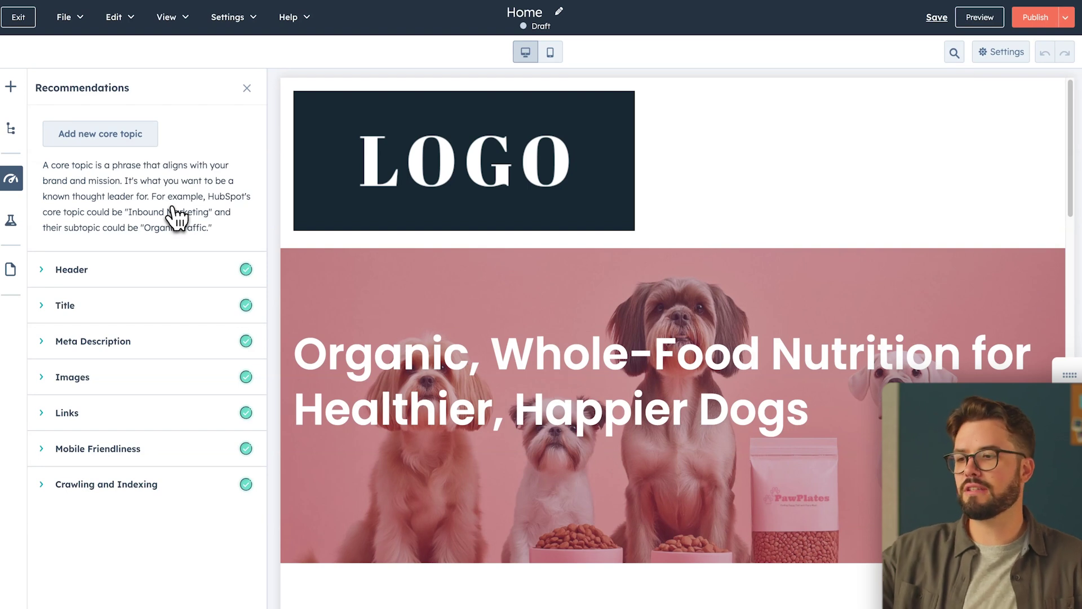
click(247, 89)
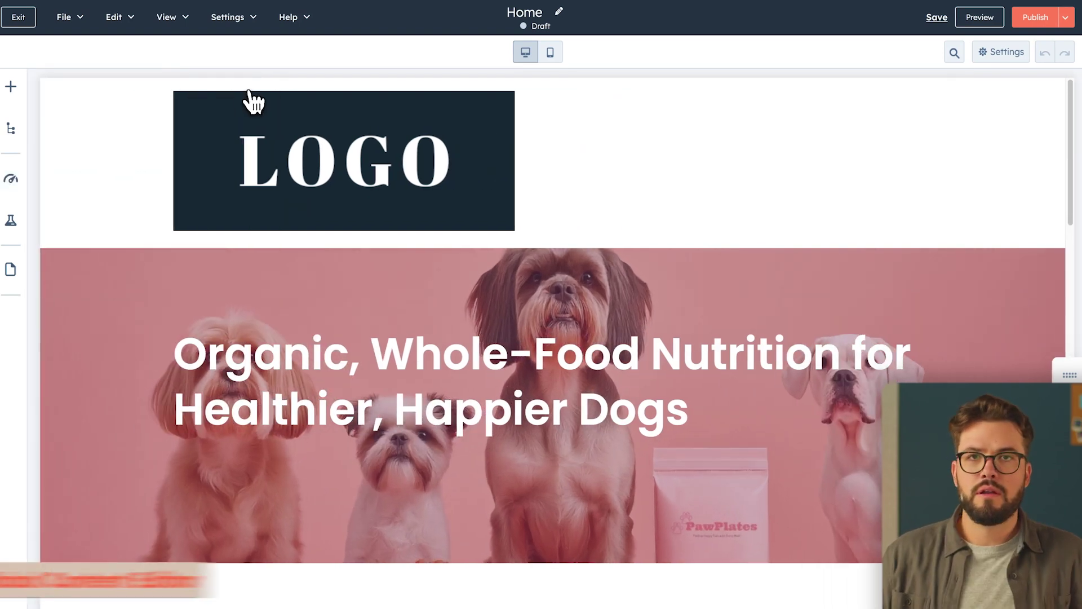
Select the header logo and open the shared Website header in the global content editor
mouse_move(261, 116)
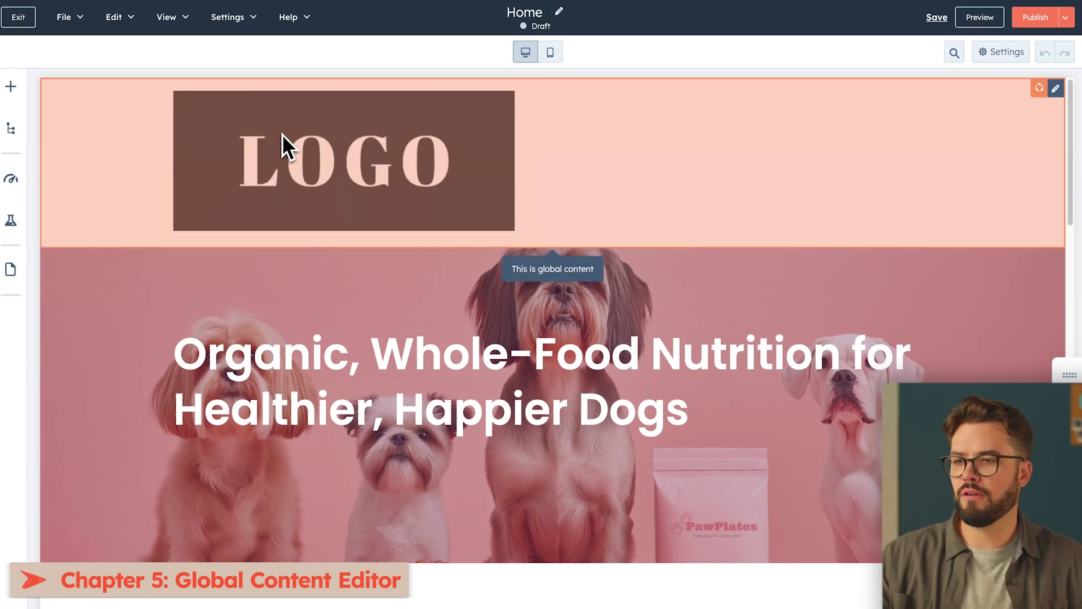
scroll(283, 137, down, 15)
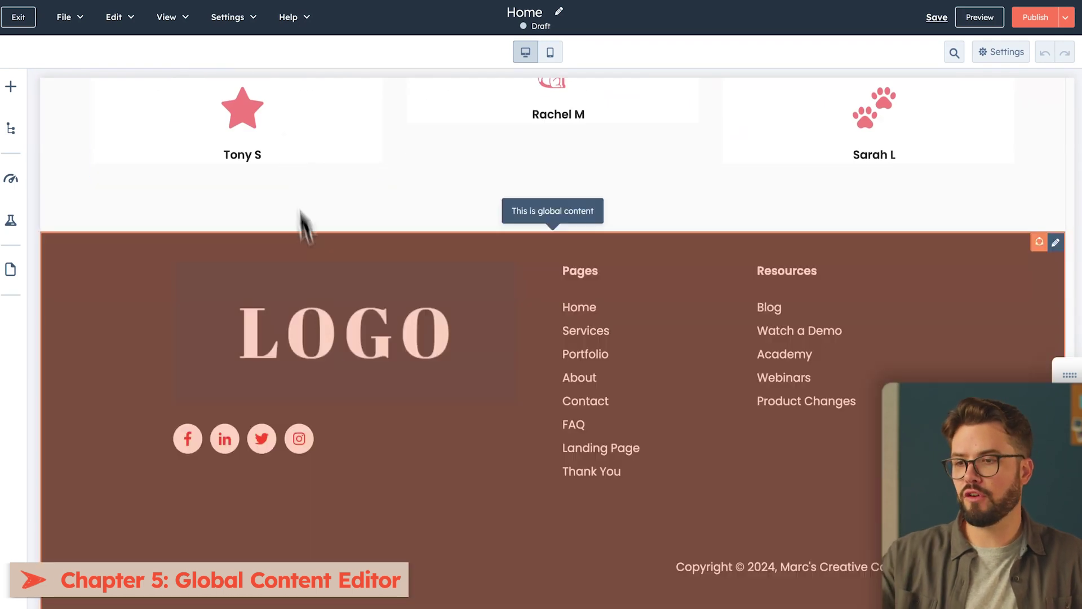
scroll(329, 349, up, 15)
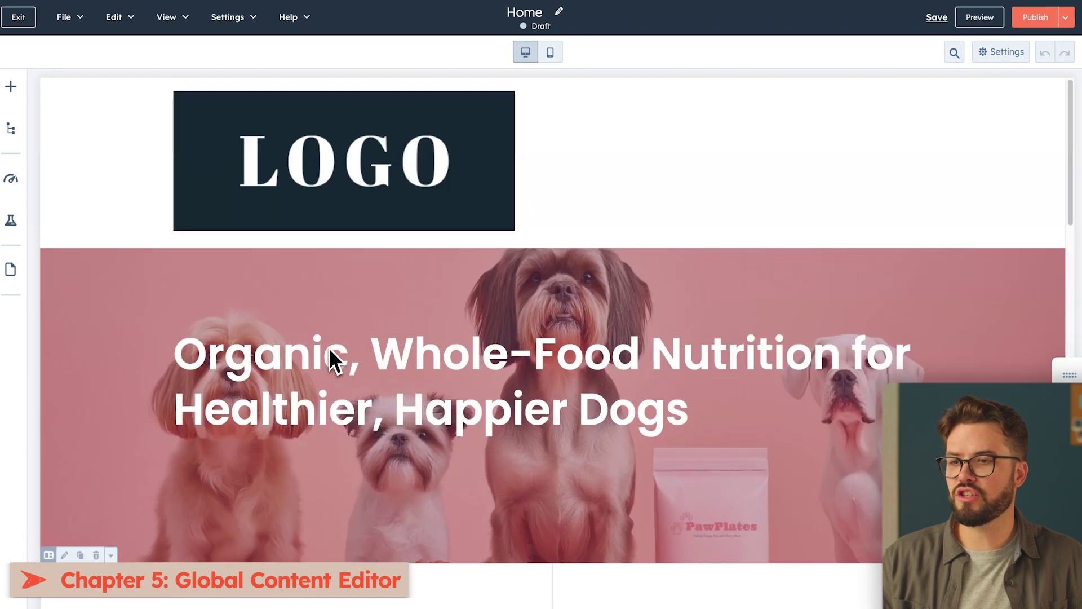
click(340, 160)
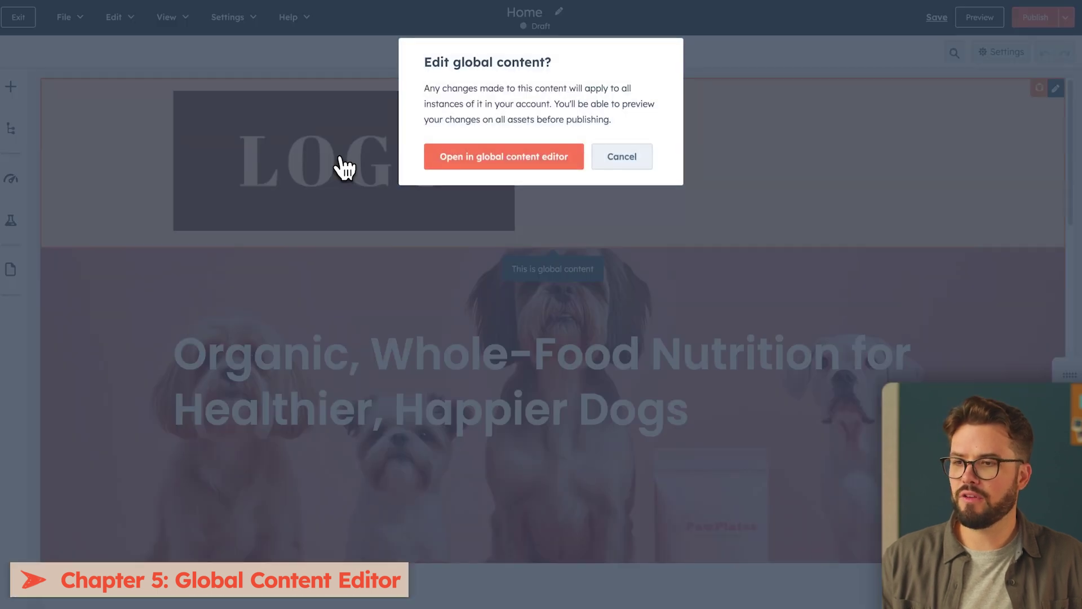
click(471, 161)
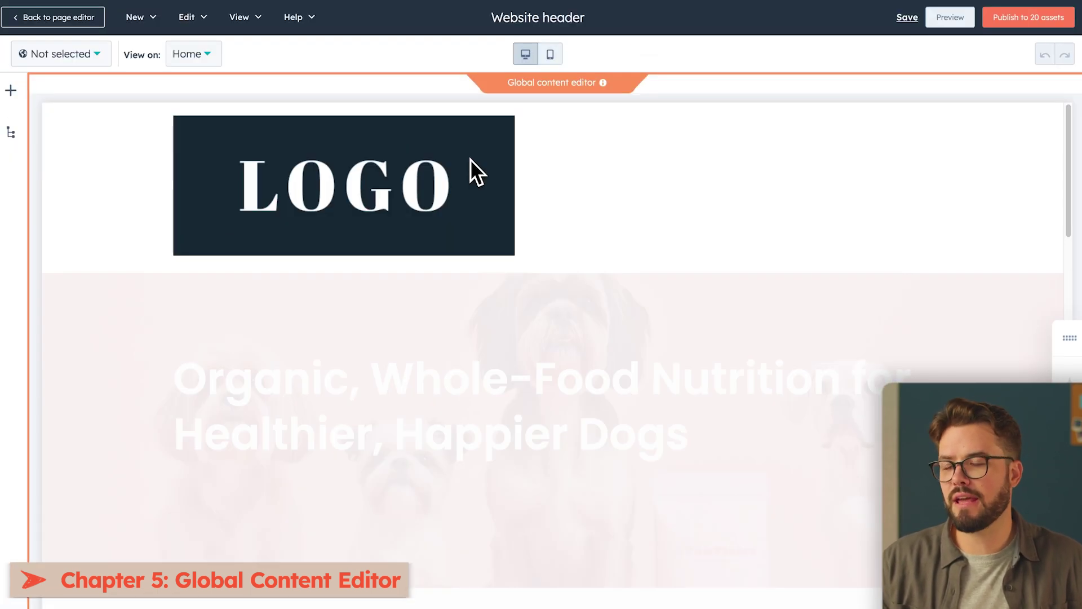
Override the header logo with the PawPlates logo at width 500, apply, and start publishing to 20 assets
click(470, 159)
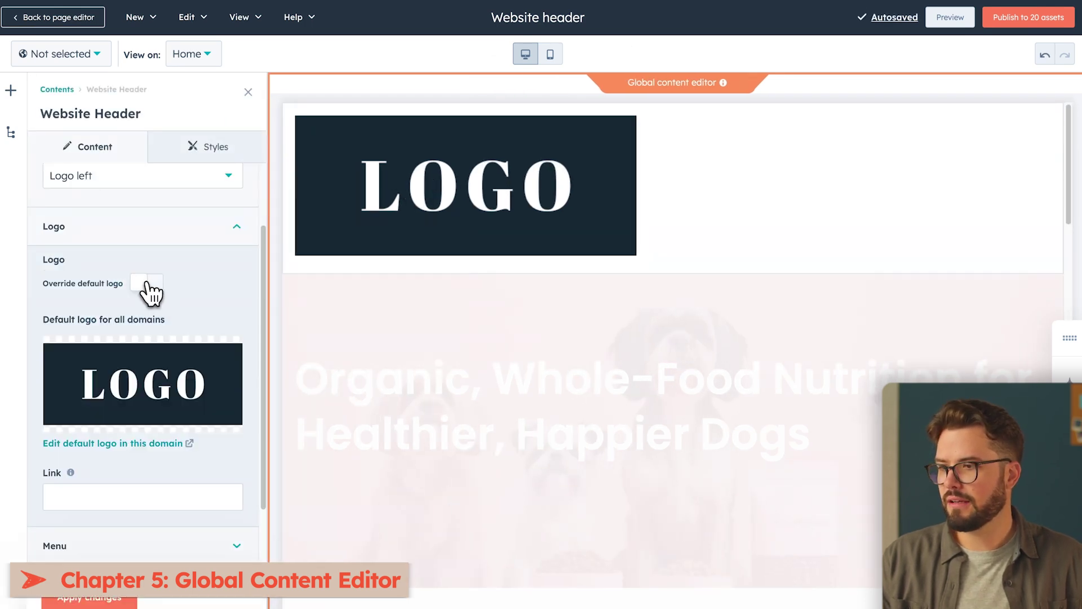
click(148, 284)
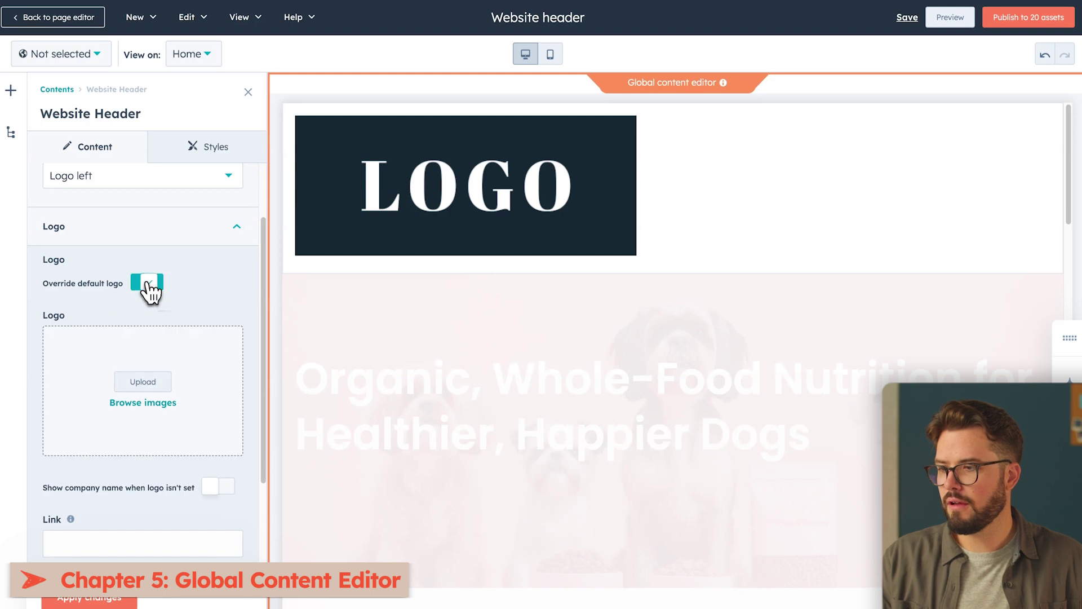
click(150, 401)
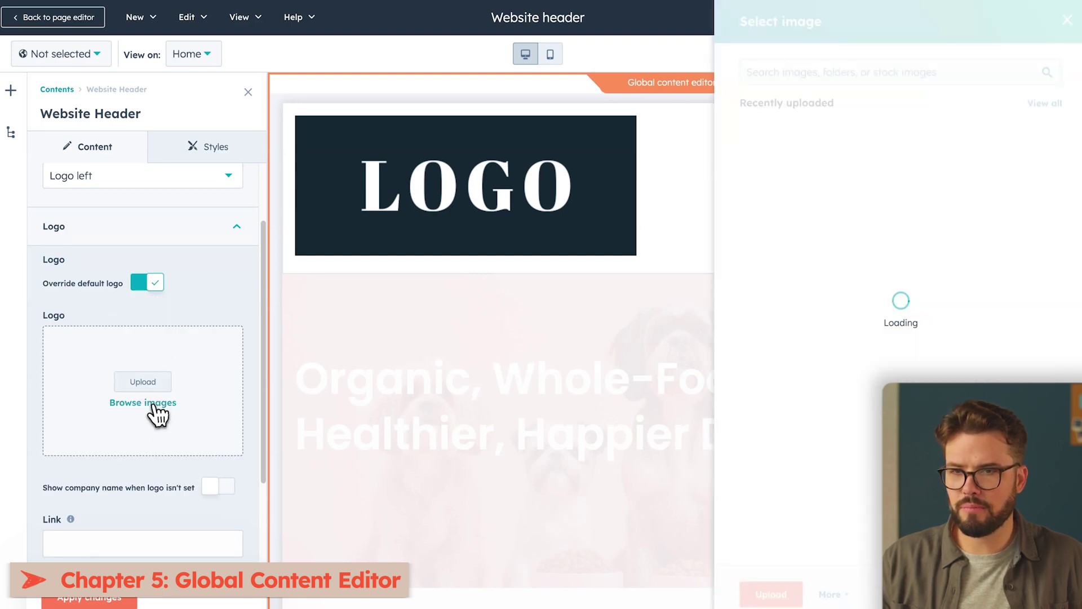
scroll(958, 234, down, 5)
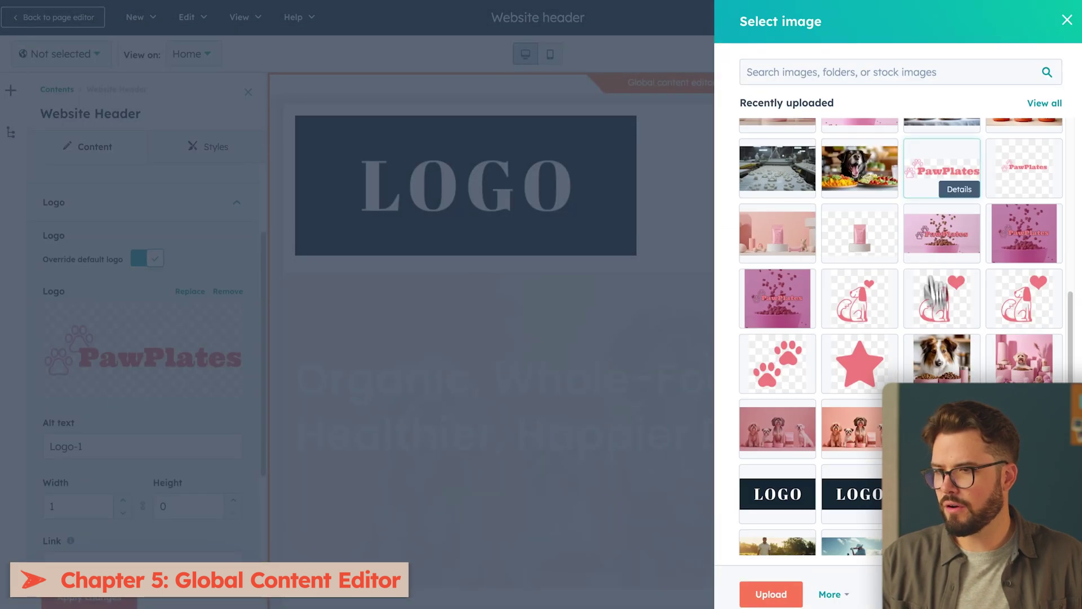
click(921, 188)
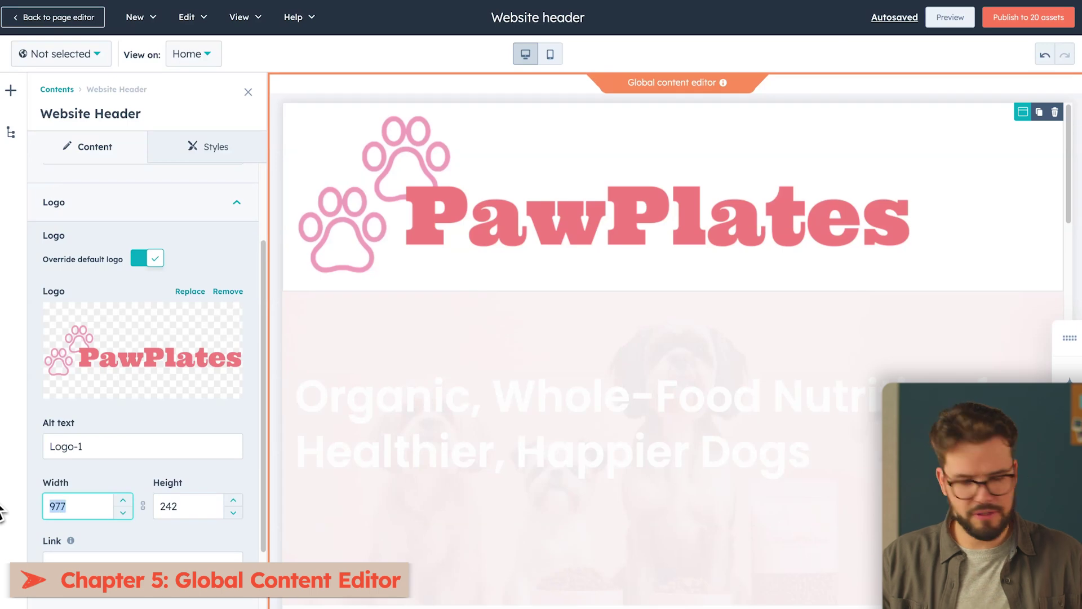
text(500)
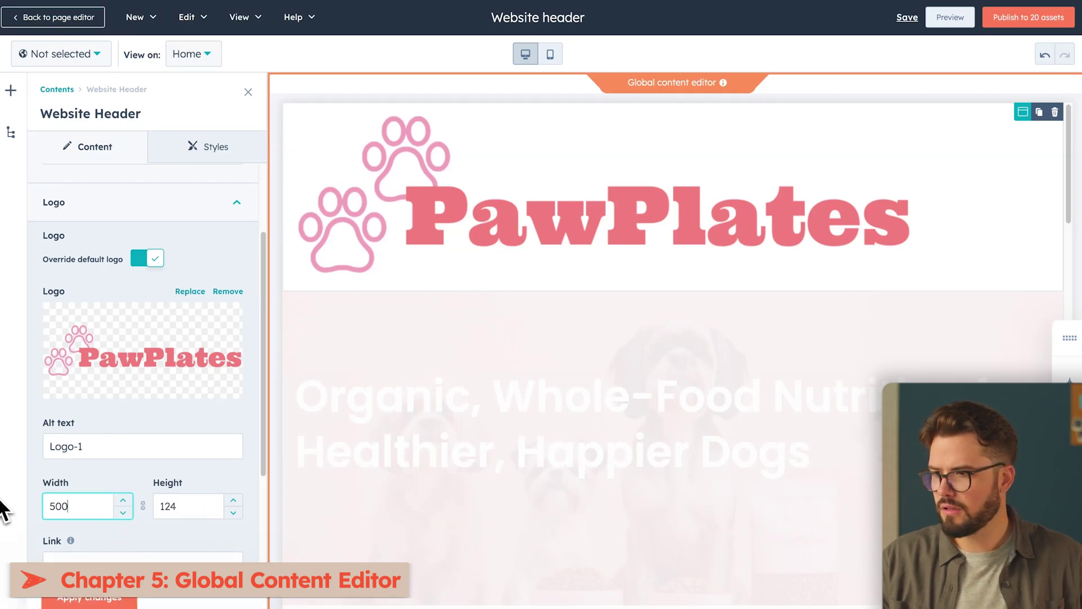
click(104, 599)
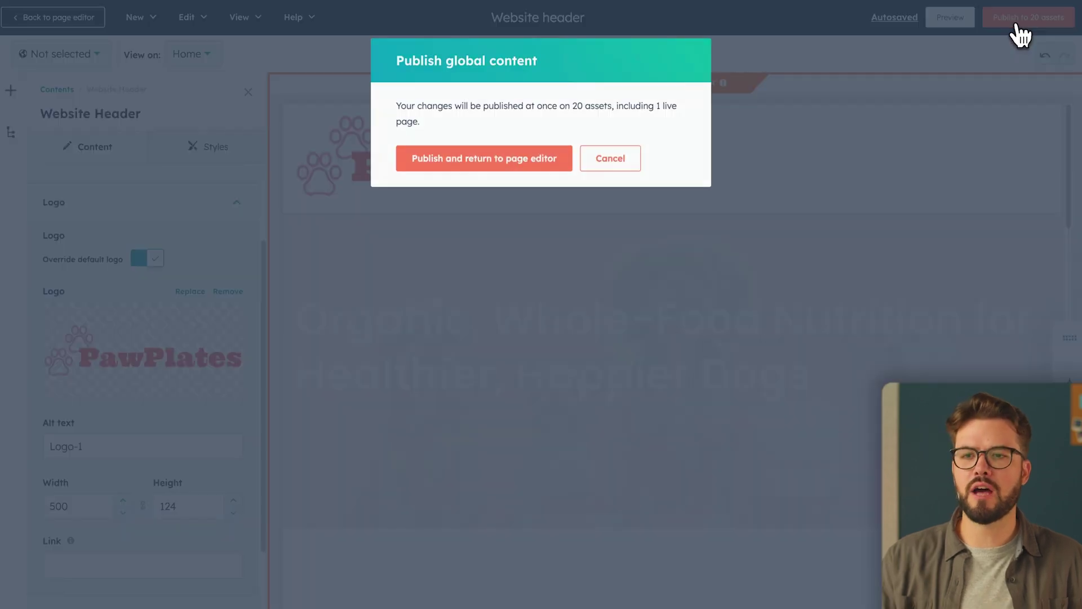
click(1021, 20)
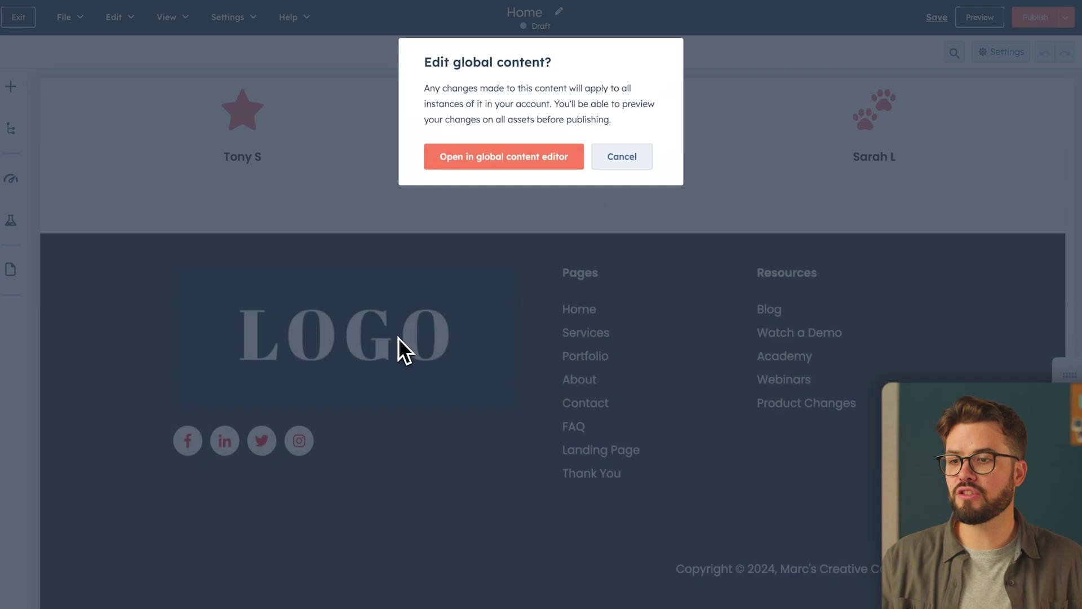
Open the shared Website footer in the global content editor
click(490, 164)
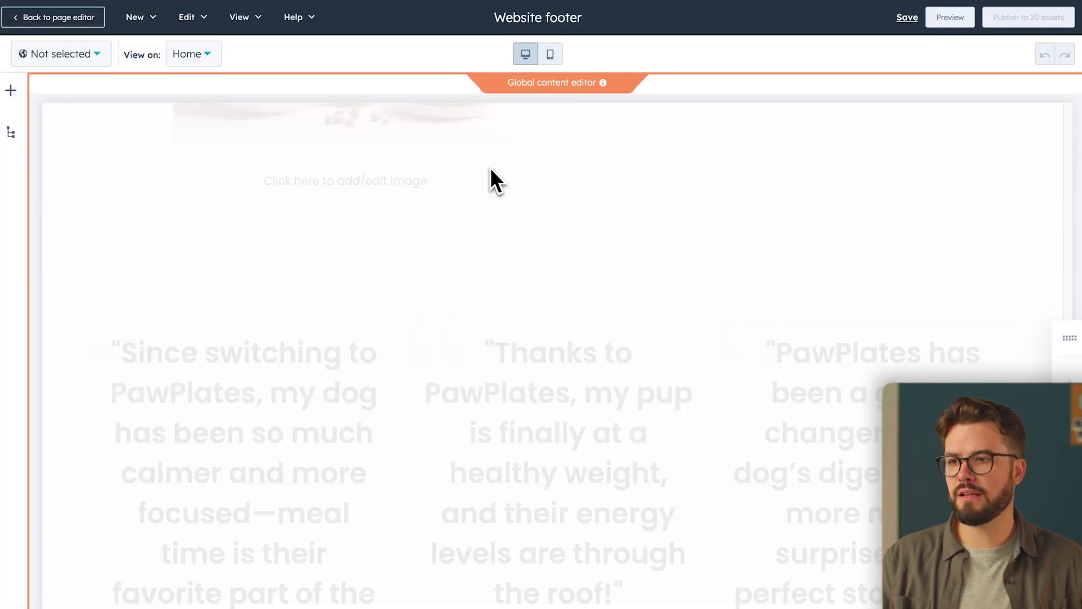
Replace the footer's default logo with the PawPlates logo at width 500
click(387, 290)
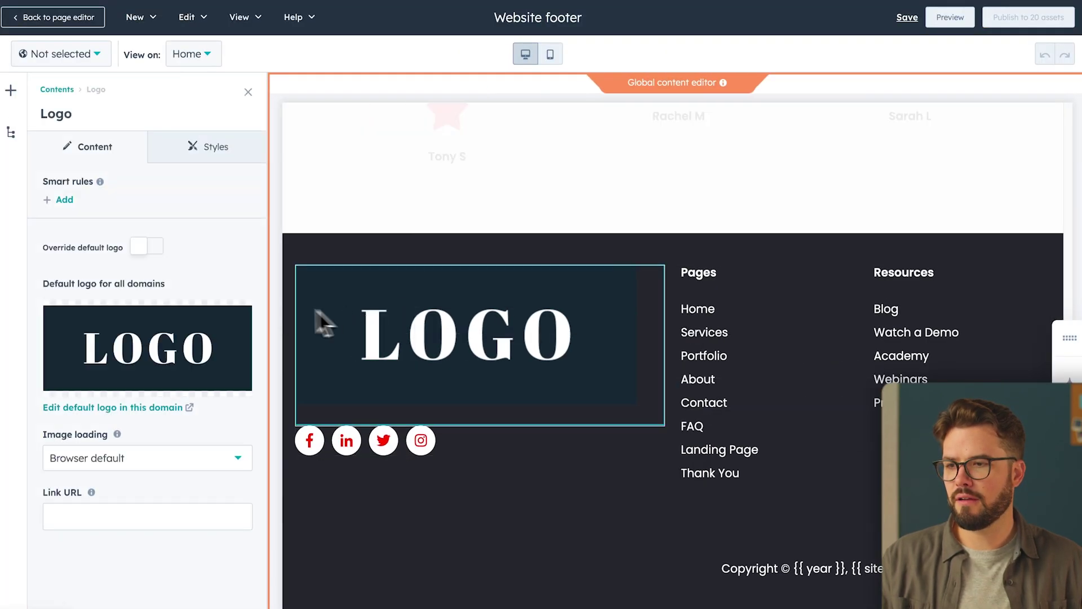
click(146, 246)
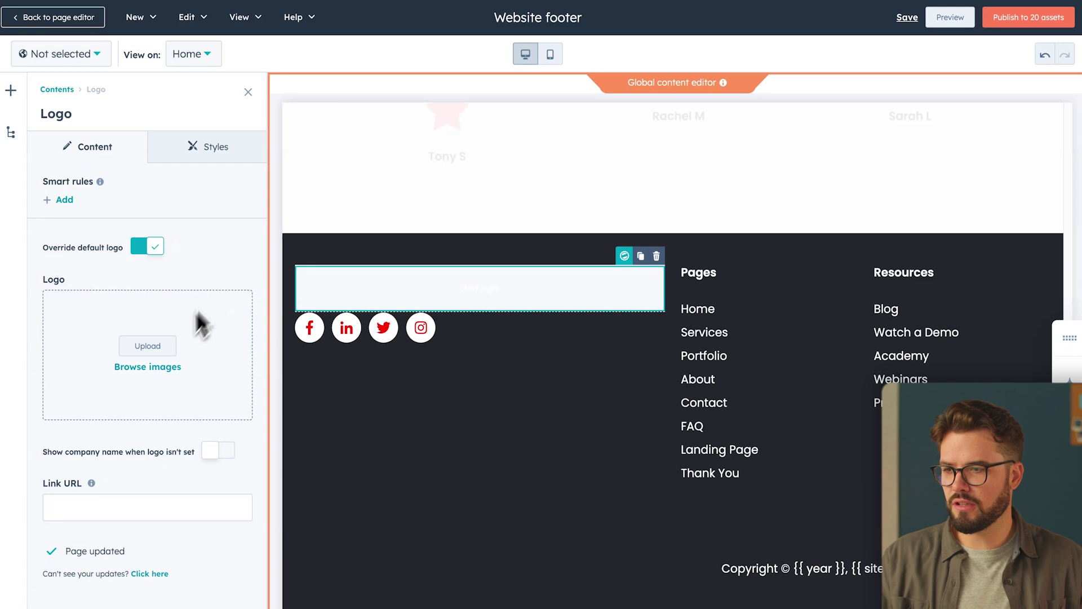
click(154, 365)
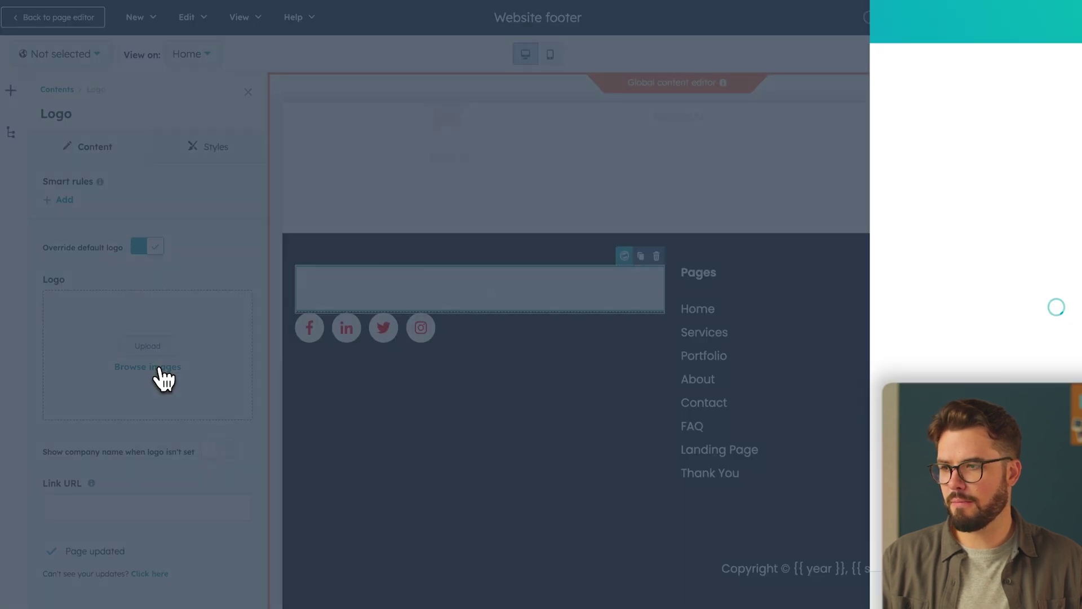
scroll(892, 370, down, 2)
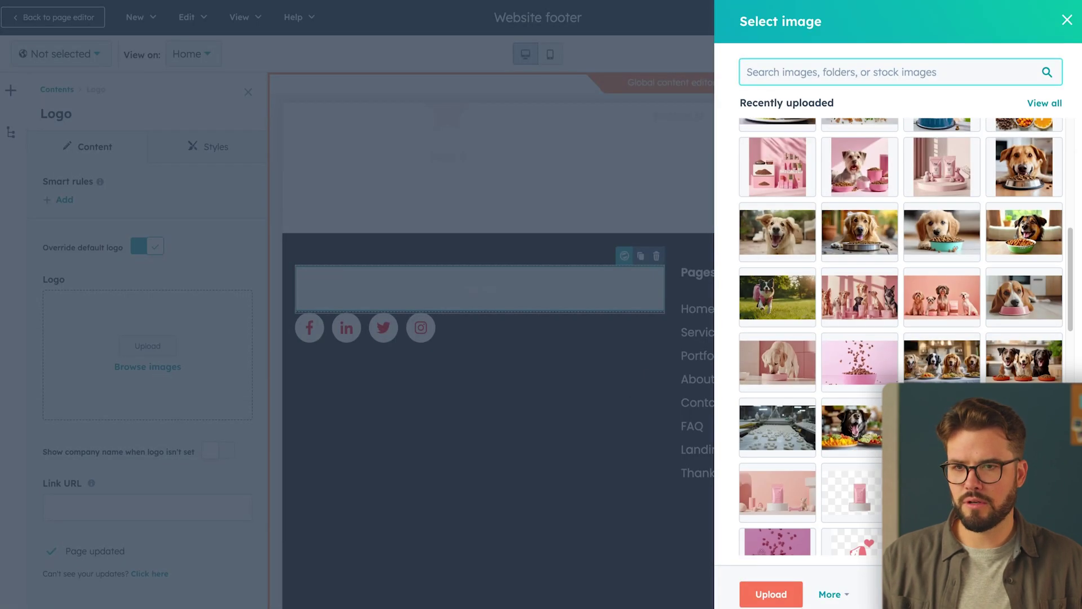
click(879, 364)
click(75, 494)
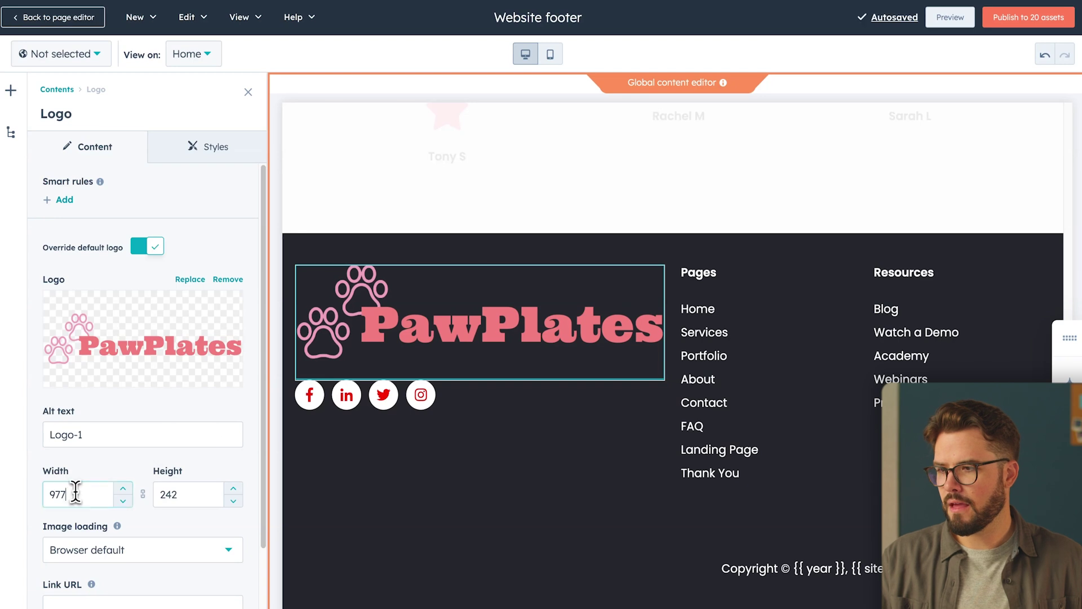
text(500)
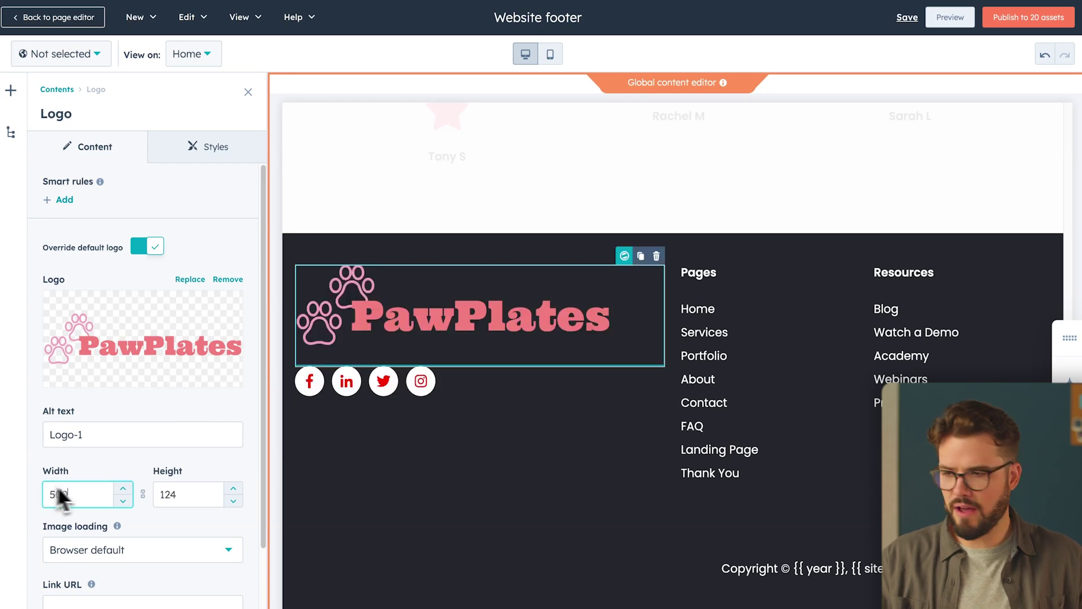
Fill the social icons with brand pink f37b72, then publish the footer and return to Home
scroll(117, 462, down, 1)
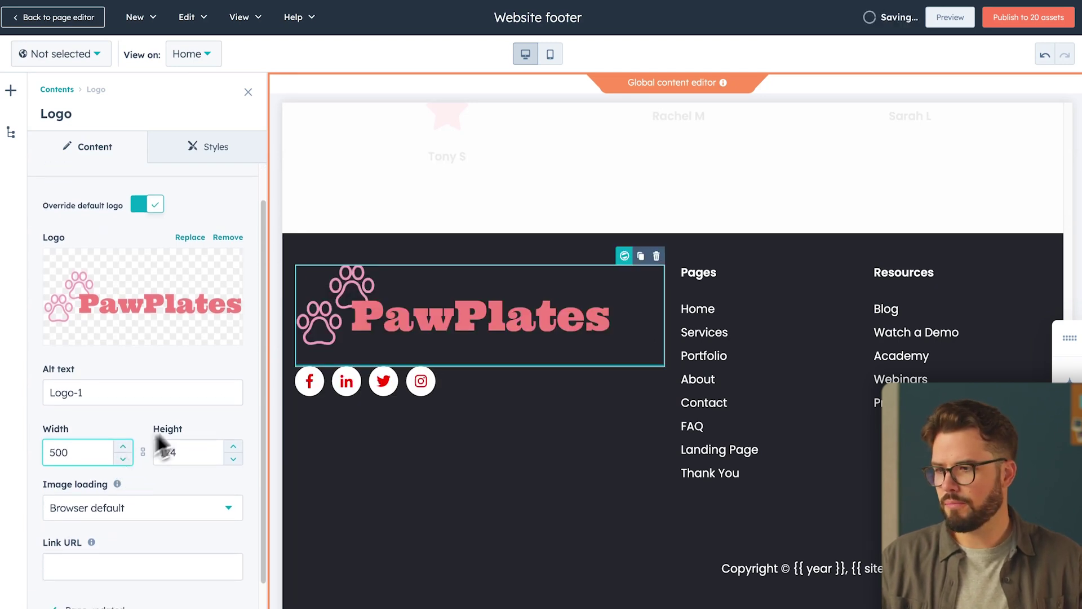
click(366, 383)
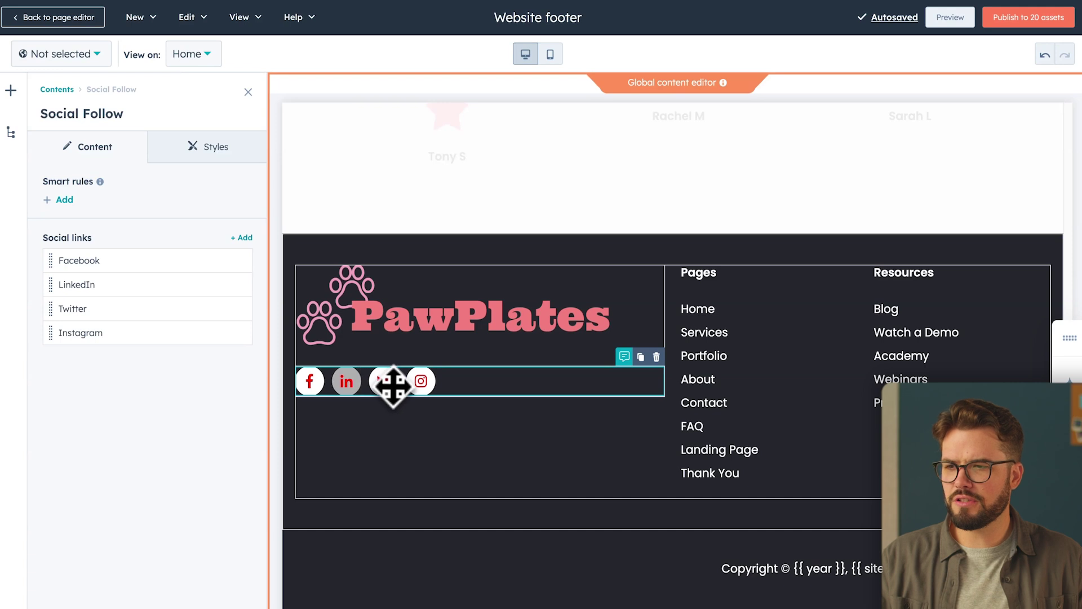
click(222, 161)
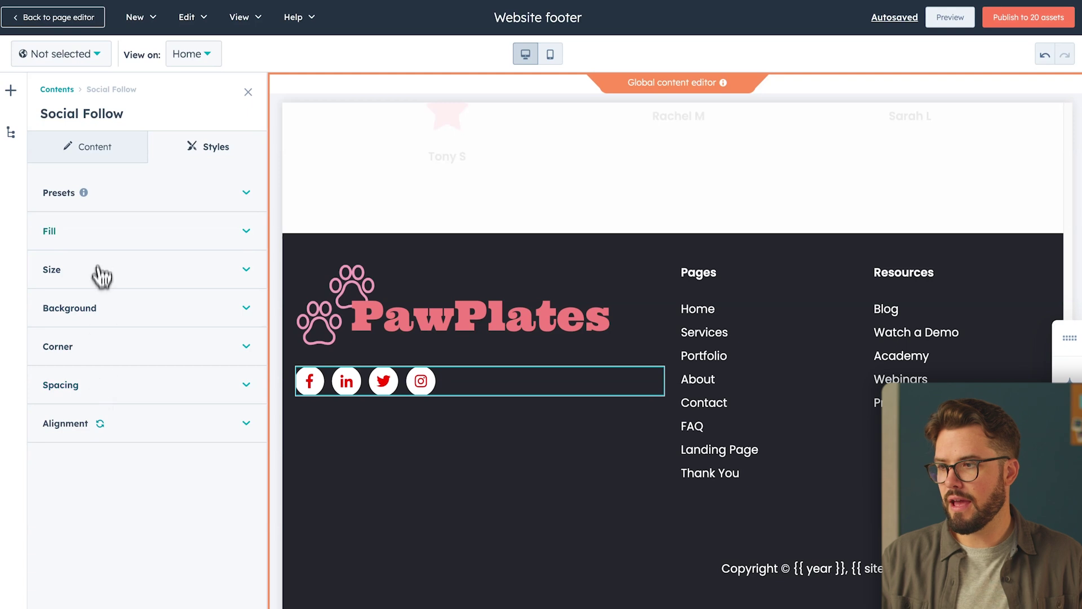
click(100, 237)
click(132, 289)
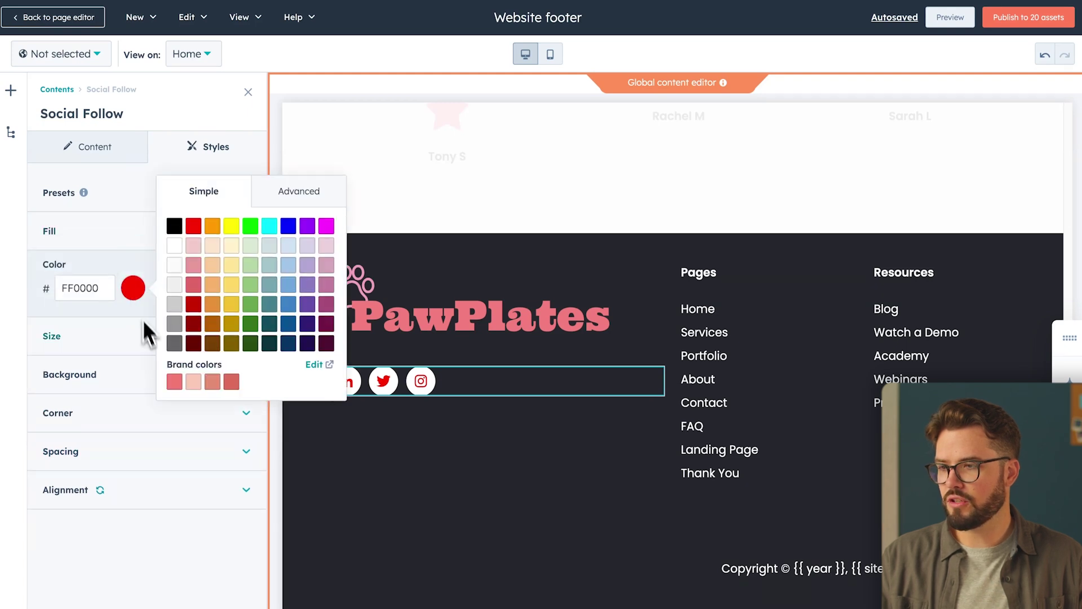
click(175, 382)
click(217, 533)
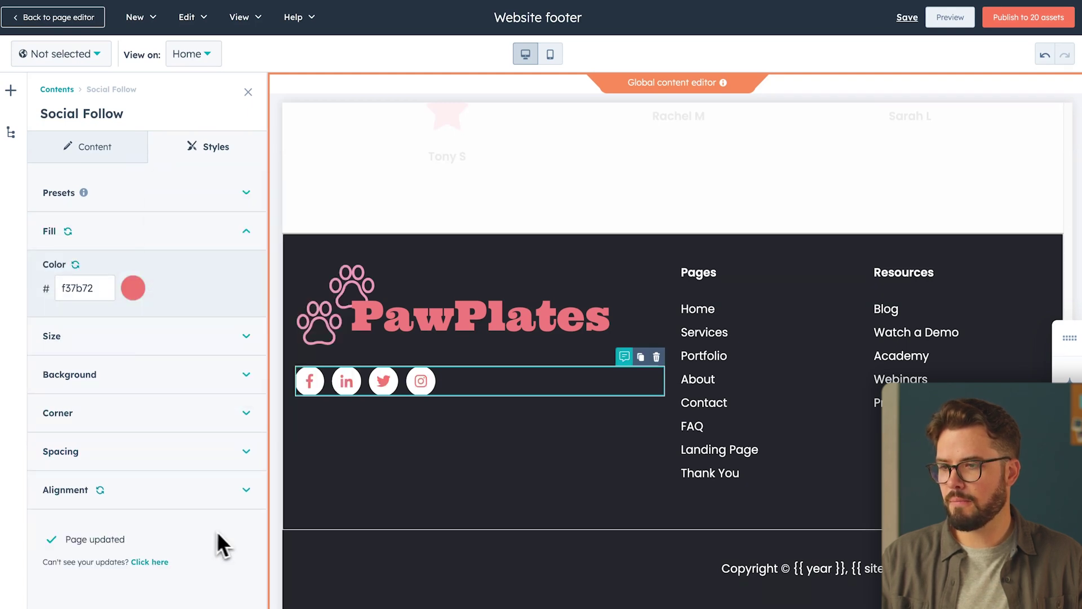
click(374, 517)
click(1032, 19)
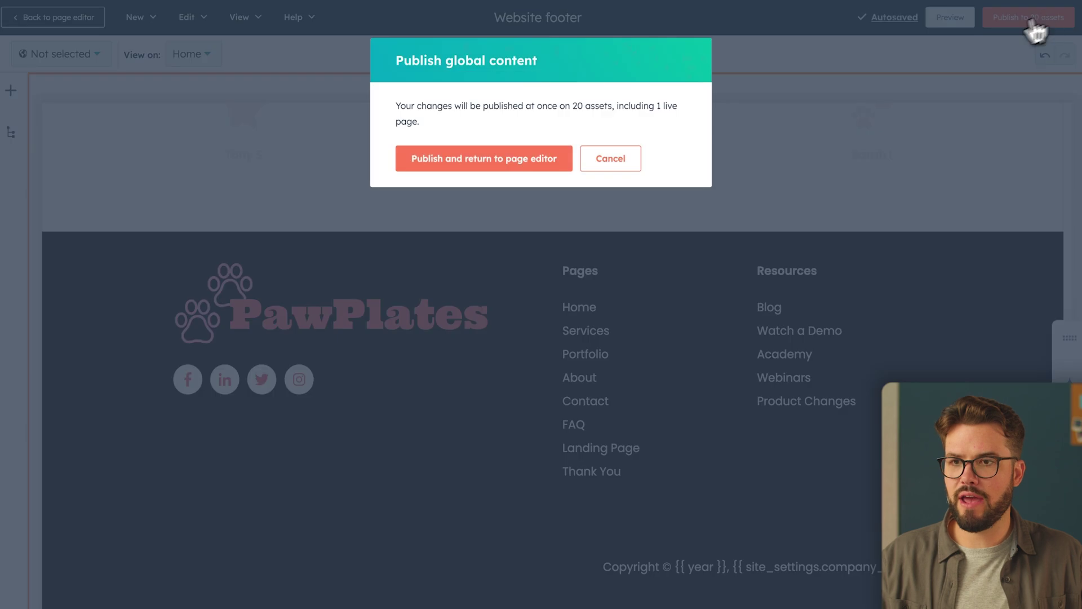
click(550, 160)
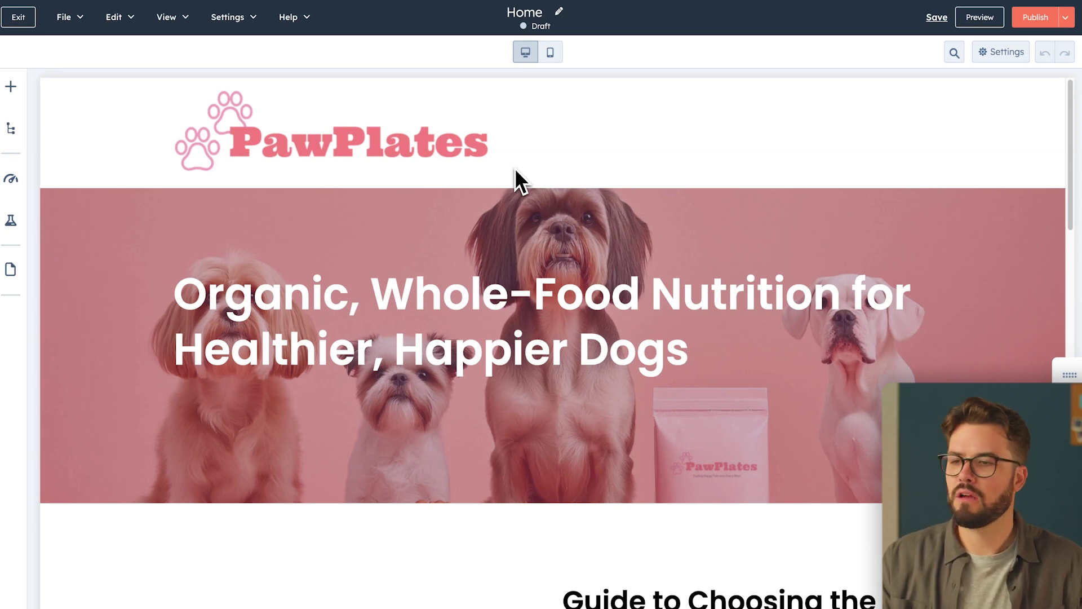
Open the shared site header in the global content editor and show its menu settings
click(514, 172)
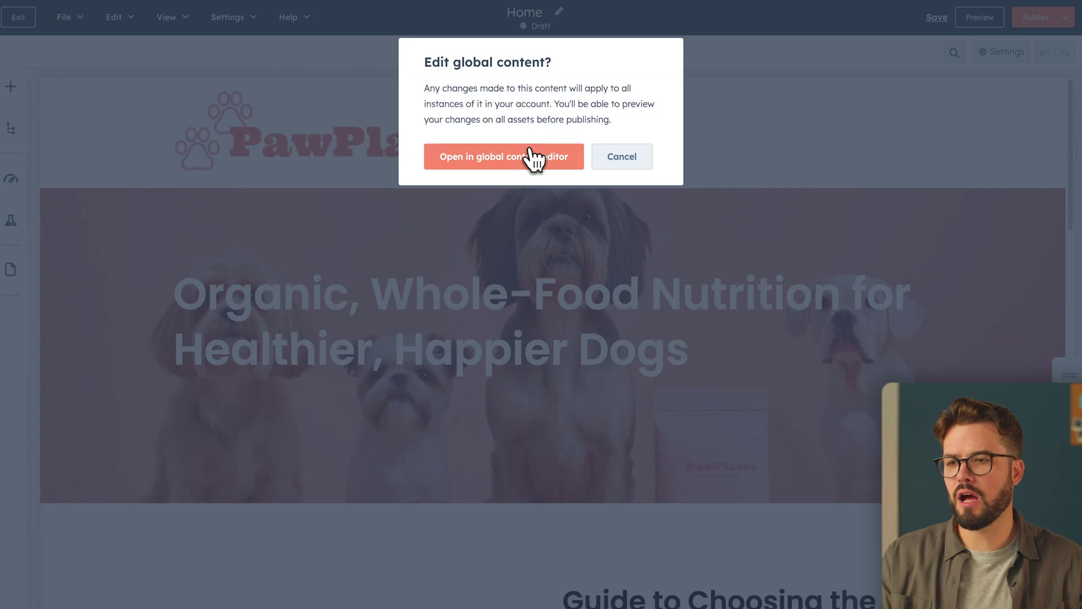
click(533, 158)
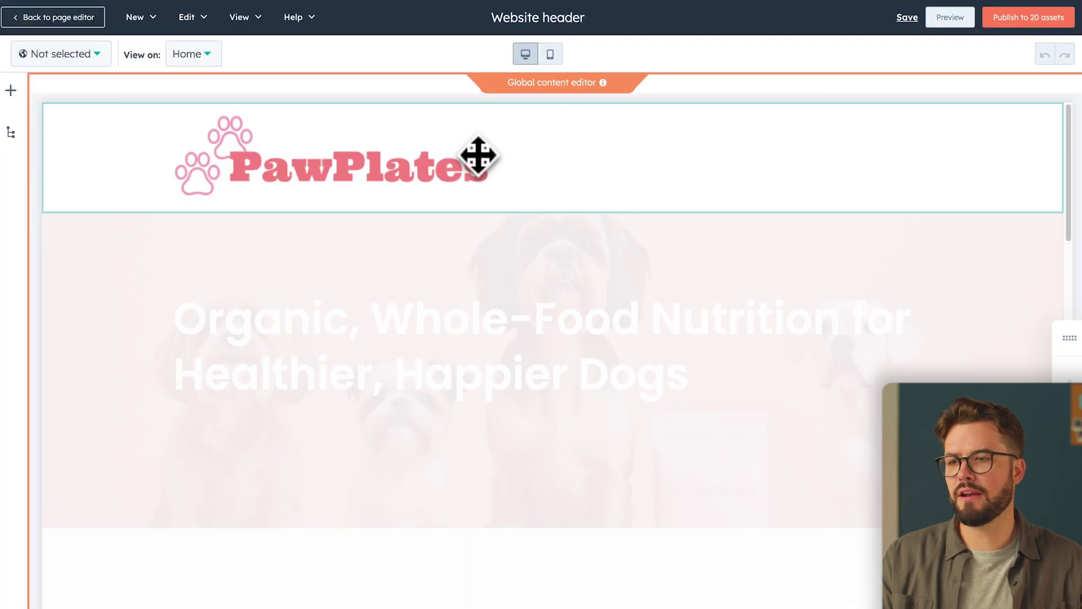
click(202, 173)
click(134, 356)
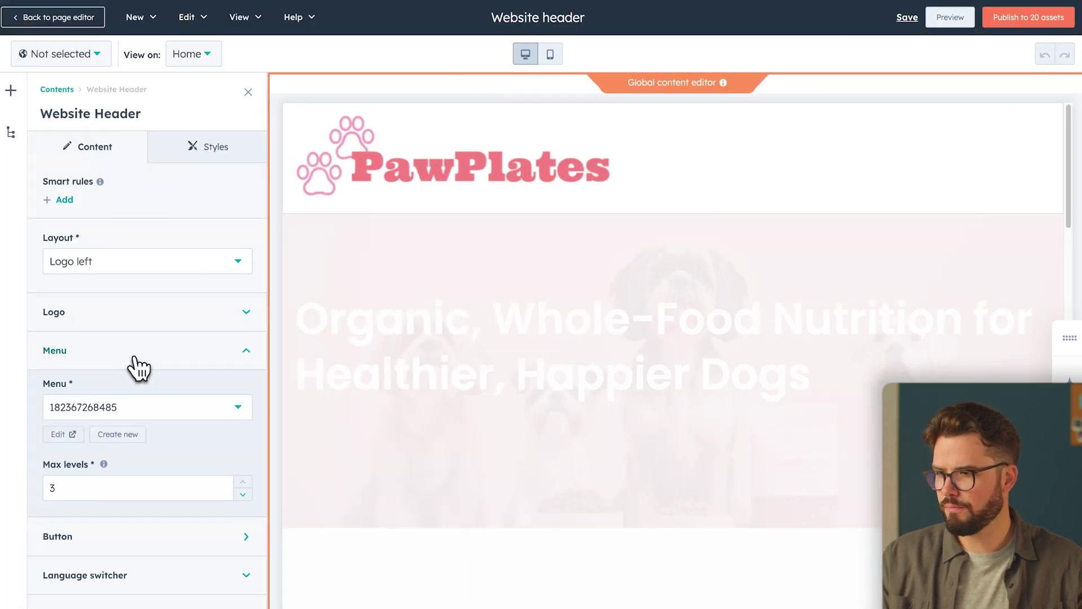
Create a new navigation menu named 'PawPlates Menu'
click(119, 434)
click(442, 136)
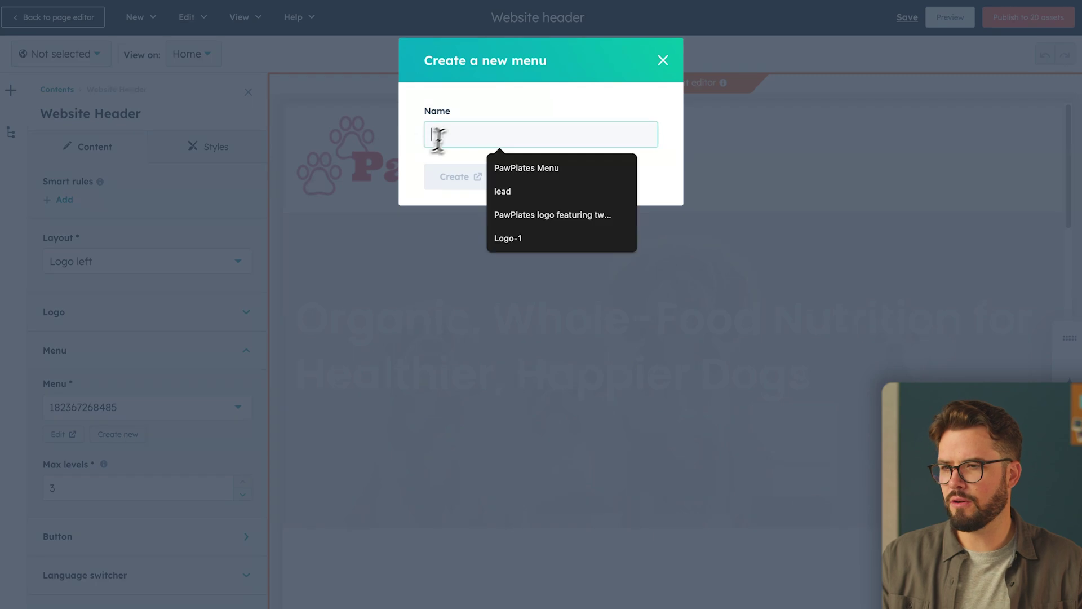
text(PawPlat)
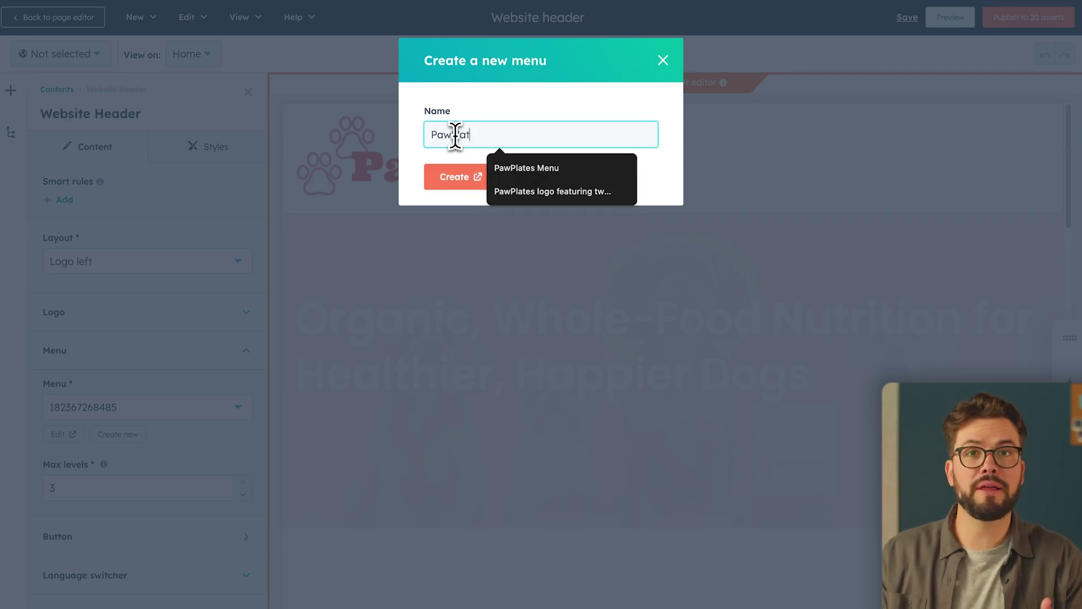
text(es Menu)
click(467, 182)
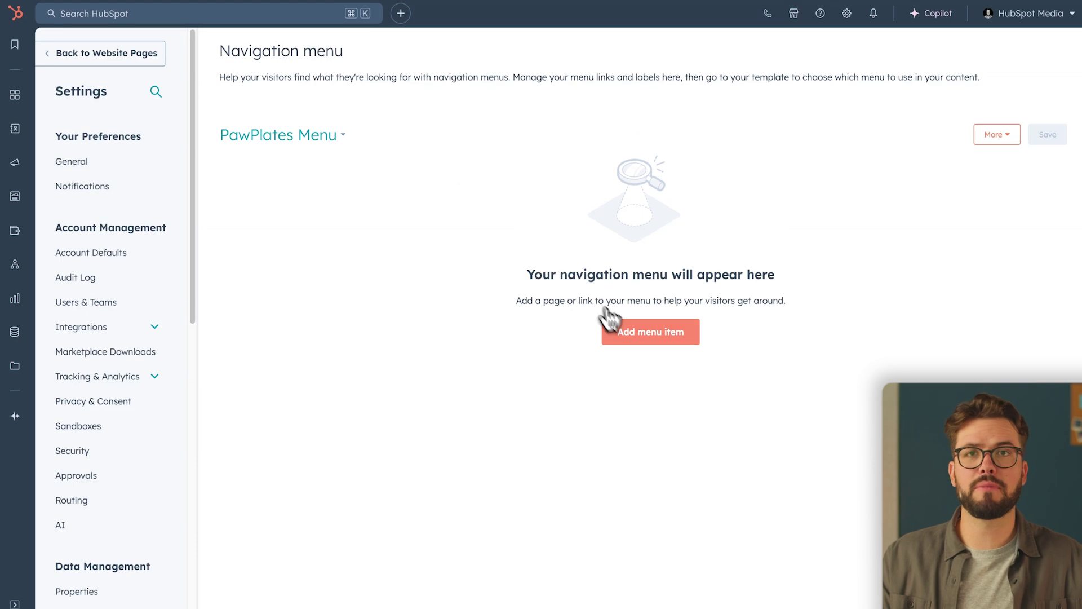
Add Home and Products page-link items to the menu, linked to their pages
click(627, 334)
click(363, 195)
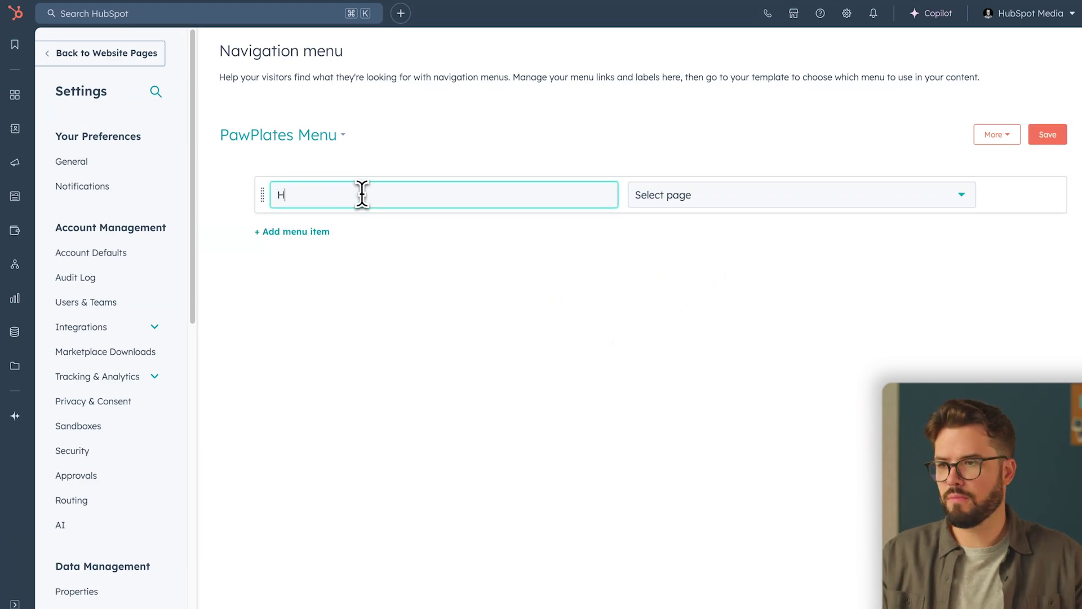
click(677, 195)
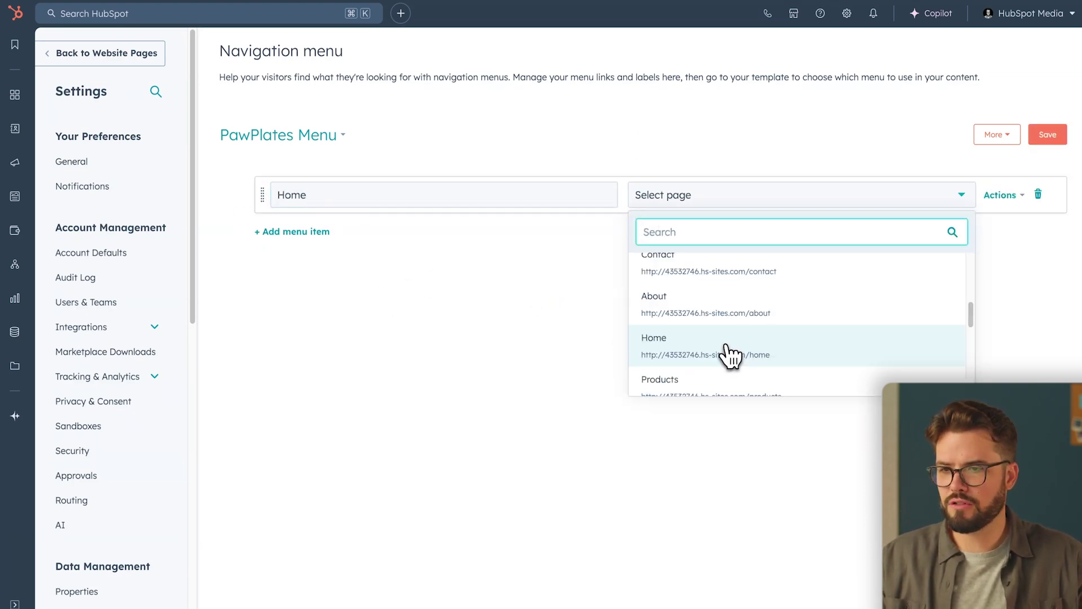
click(723, 349)
click(315, 232)
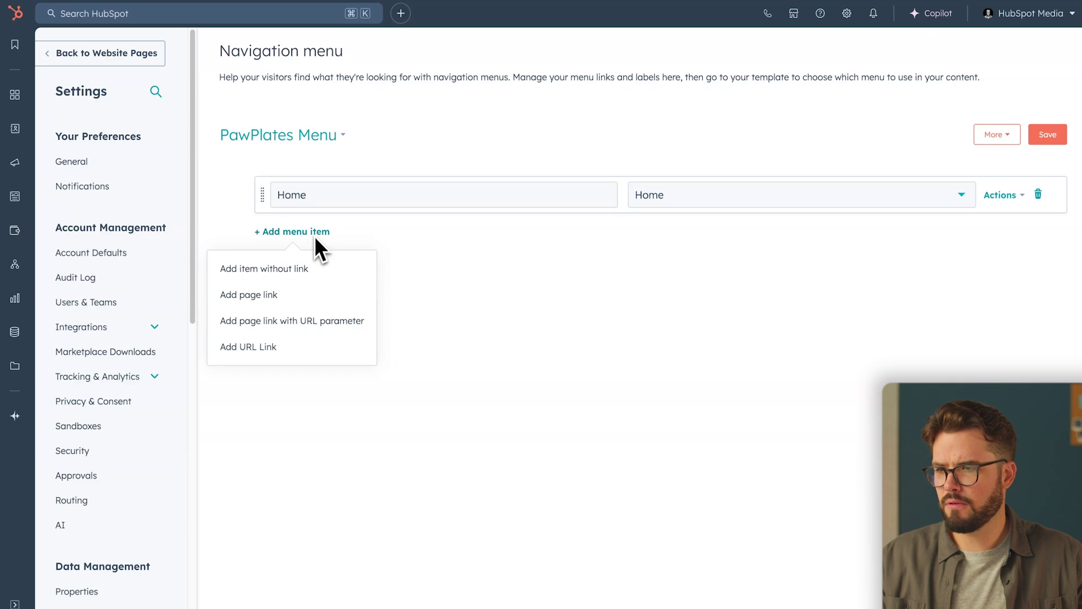
click(291, 288)
click(352, 245)
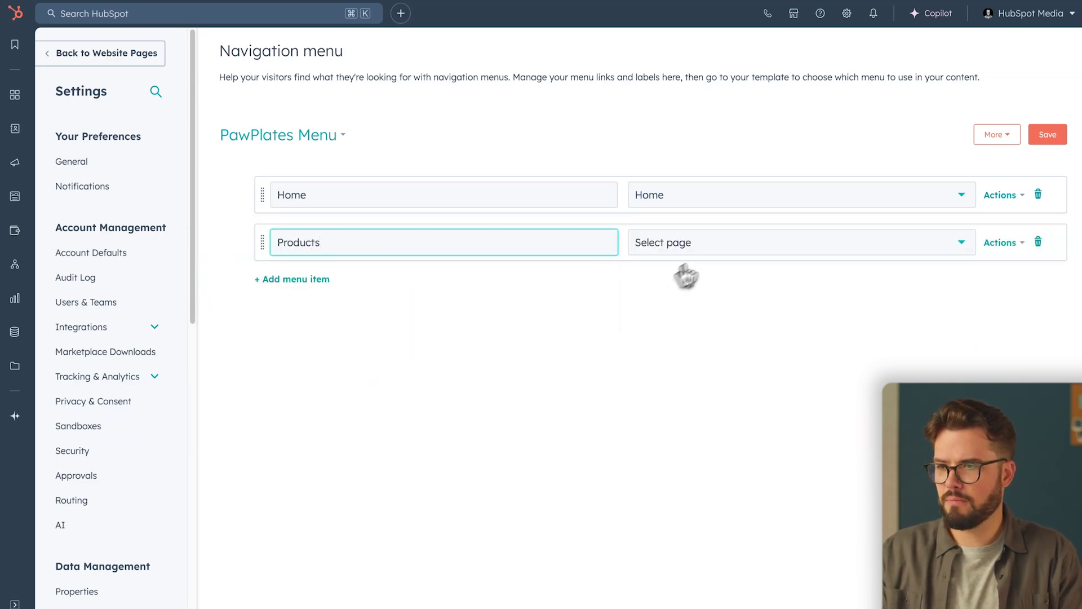
click(682, 243)
scroll(729, 423, down, 2)
click(728, 401)
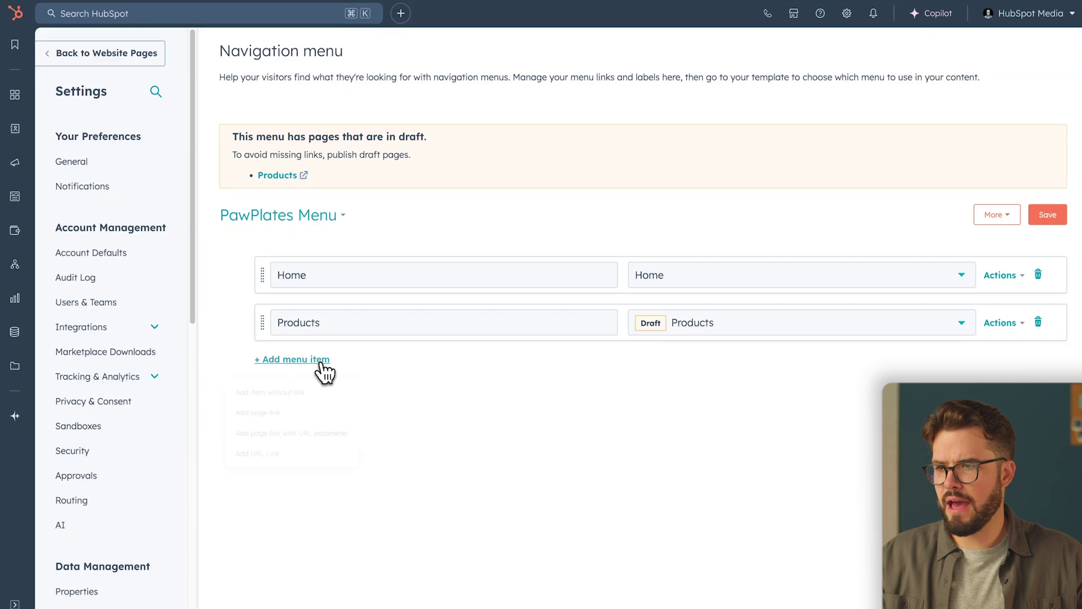
Add About and Contact page-link items, then save PawPlates Menu and return to the header editor
click(299, 422)
click(366, 374)
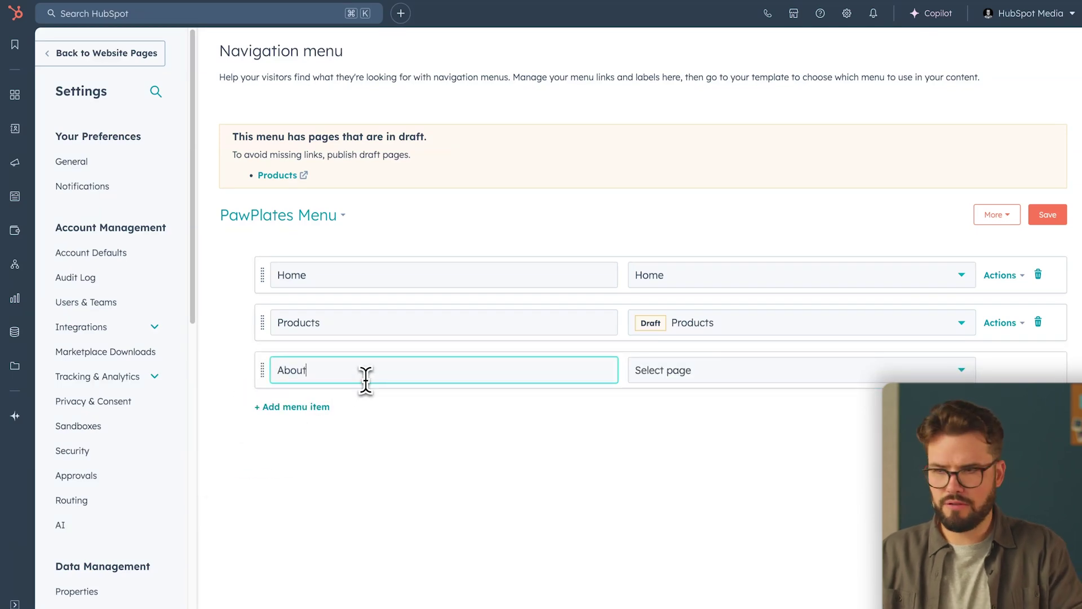
click(820, 372)
click(685, 449)
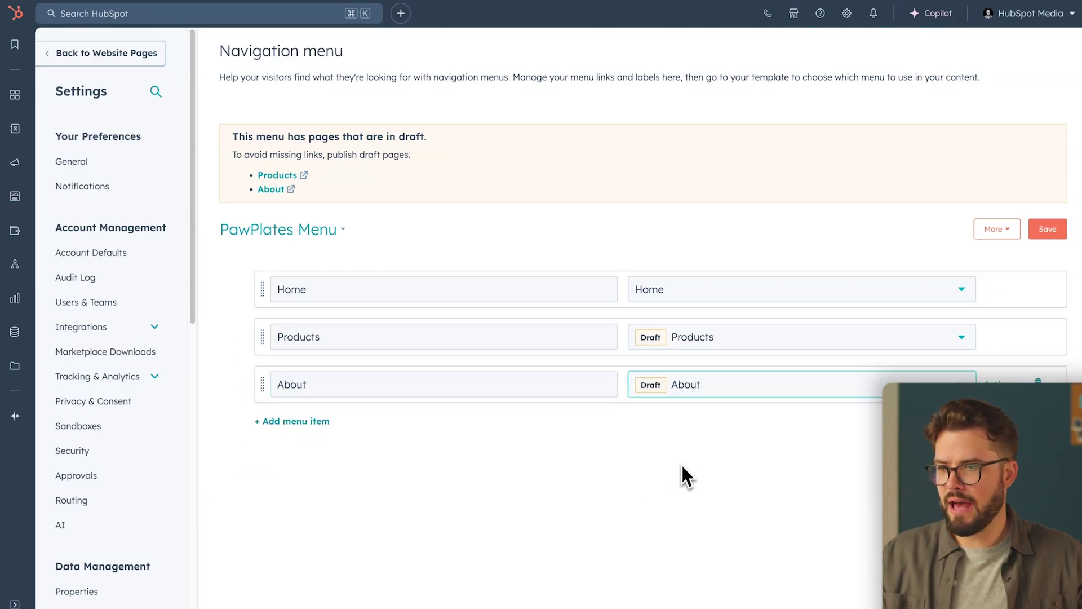
click(312, 428)
click(295, 483)
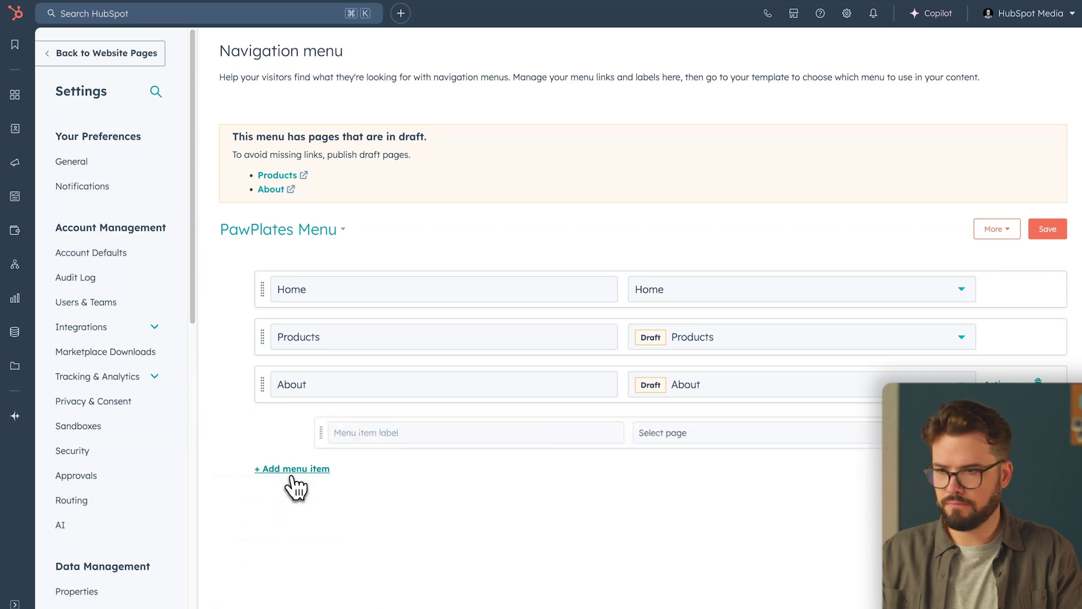
click(309, 432)
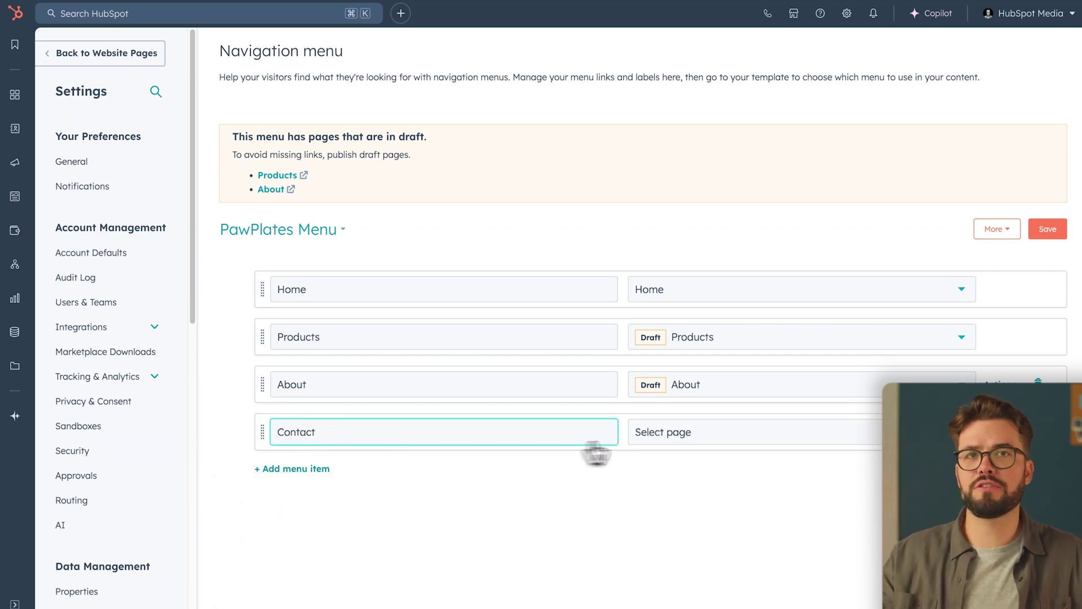
click(665, 431)
click(676, 281)
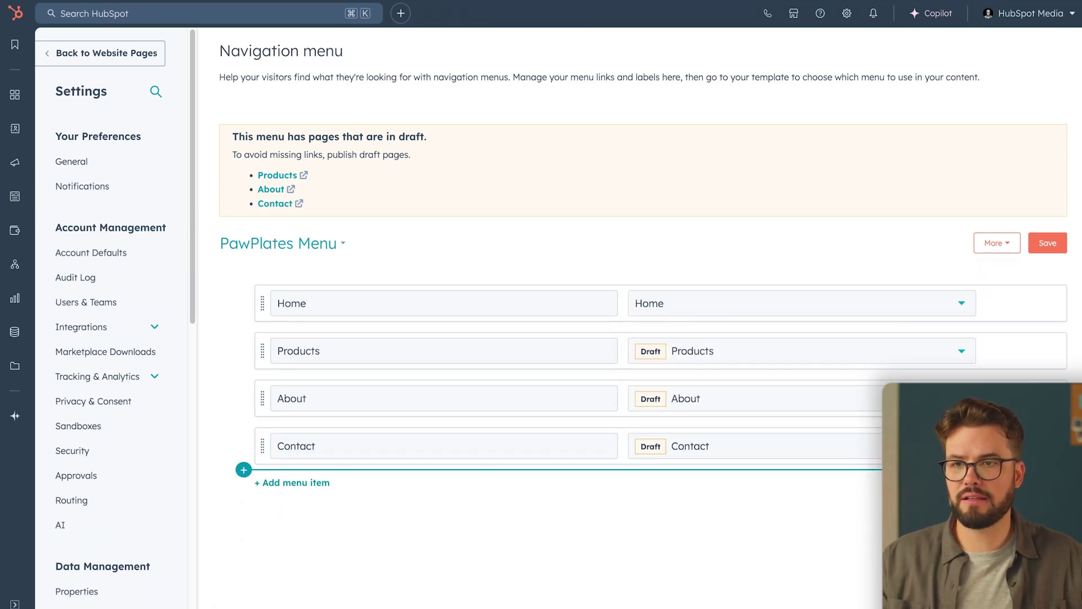
click(1052, 248)
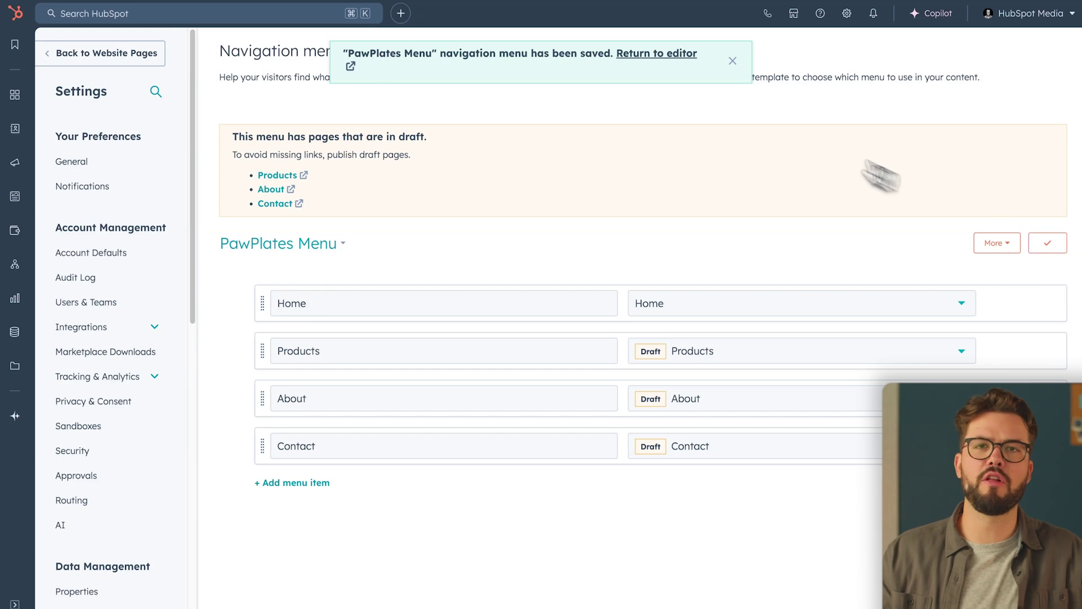
click(653, 64)
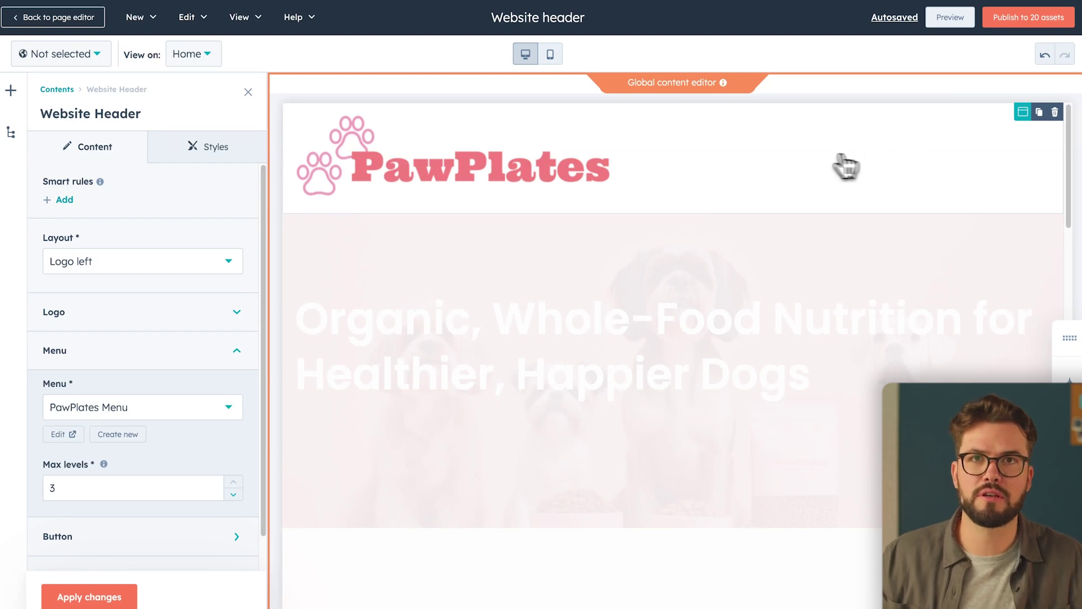
Leave the header editor with unpublished changes and publish the draft Products page
click(62, 18)
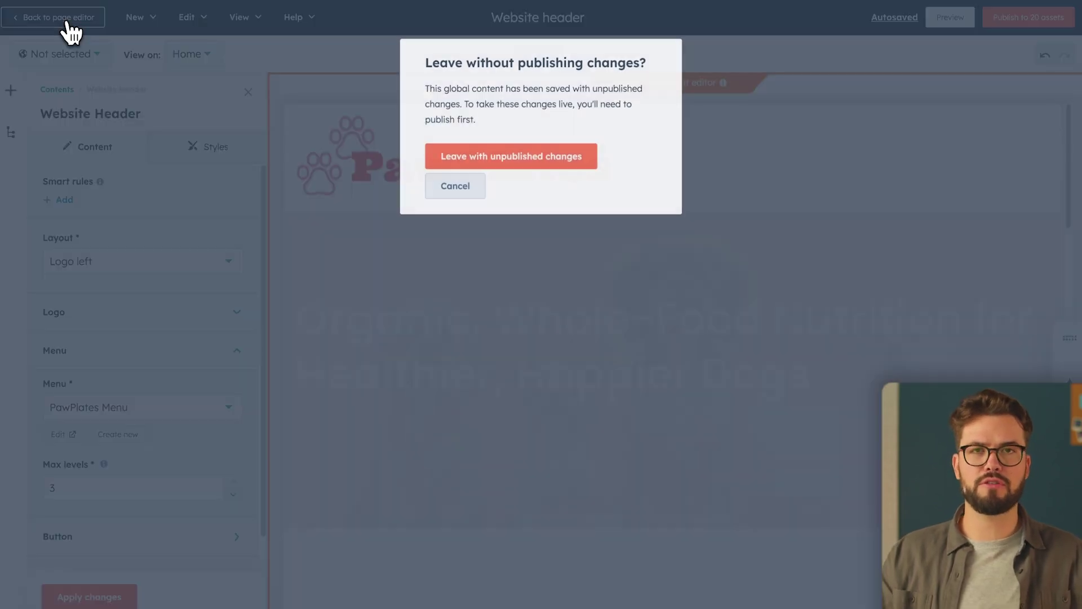
click(462, 163)
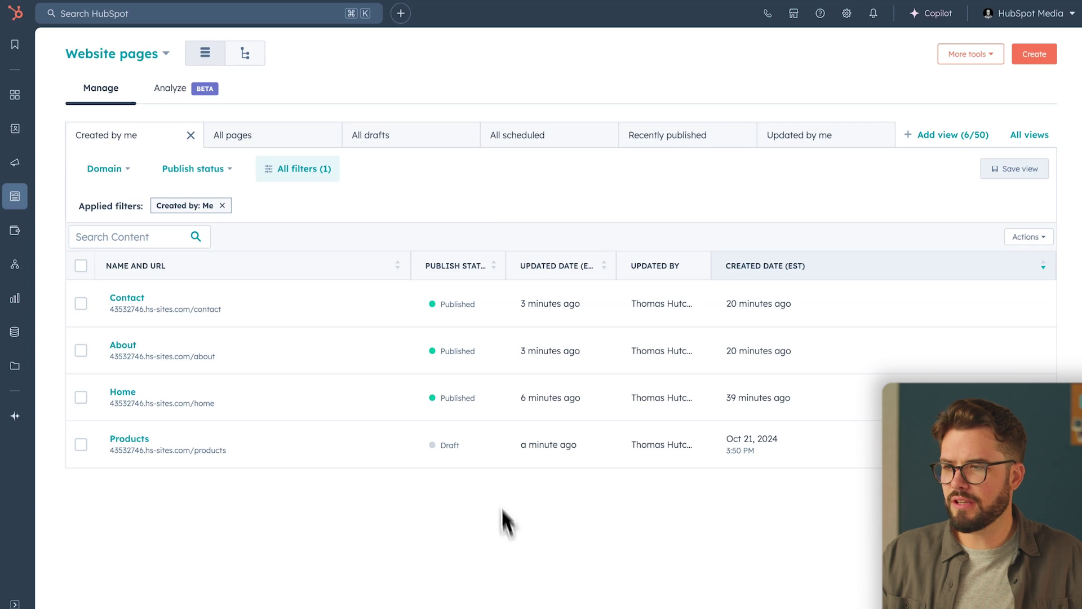
click(81, 445)
click(305, 238)
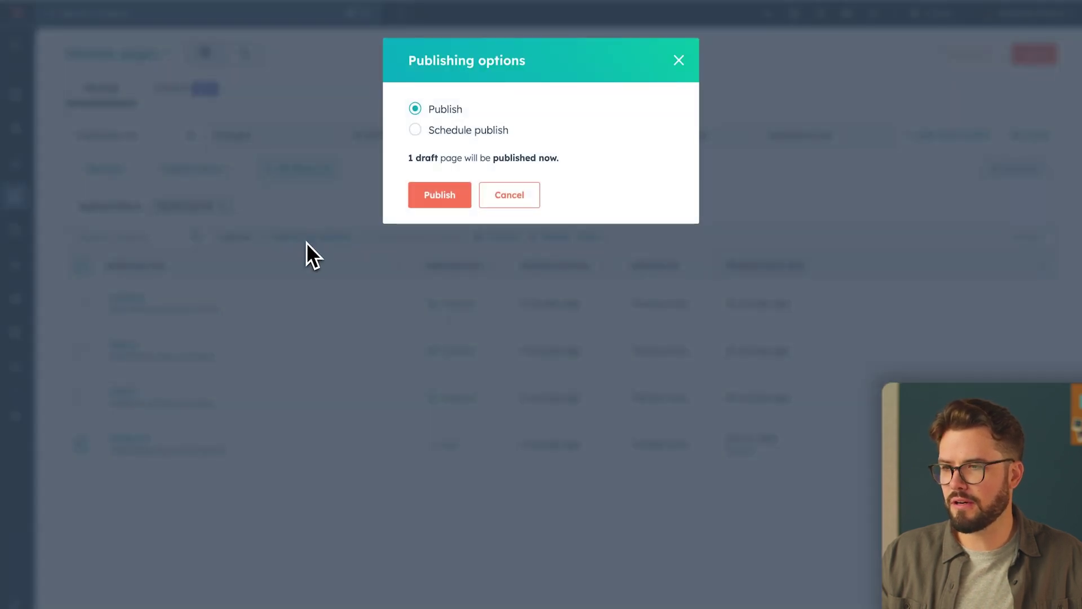
click(439, 196)
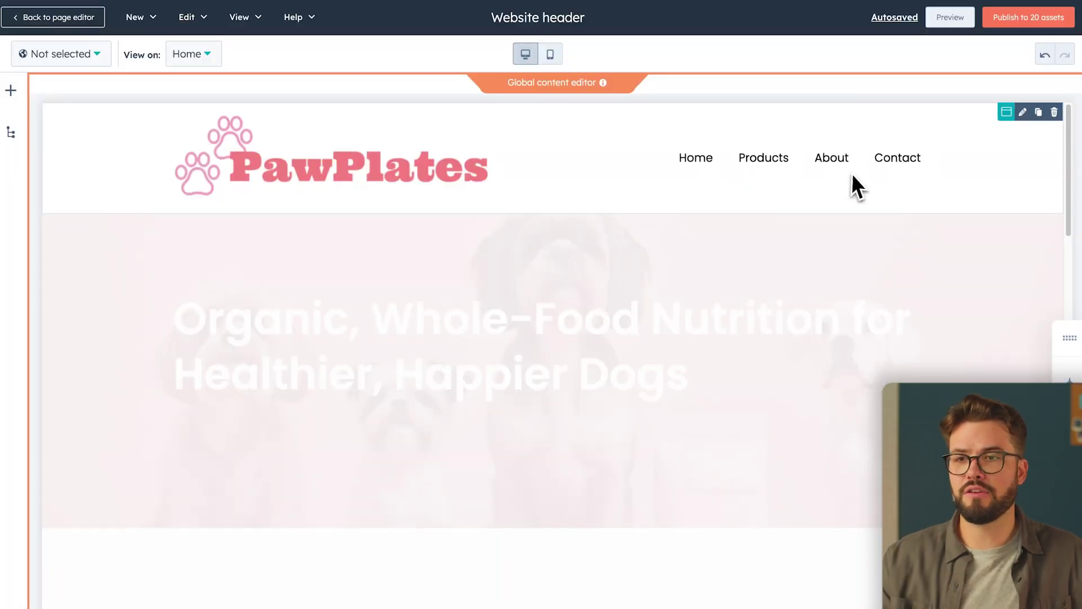
Publish the updated website header to all 20 assets
click(1031, 17)
click(530, 164)
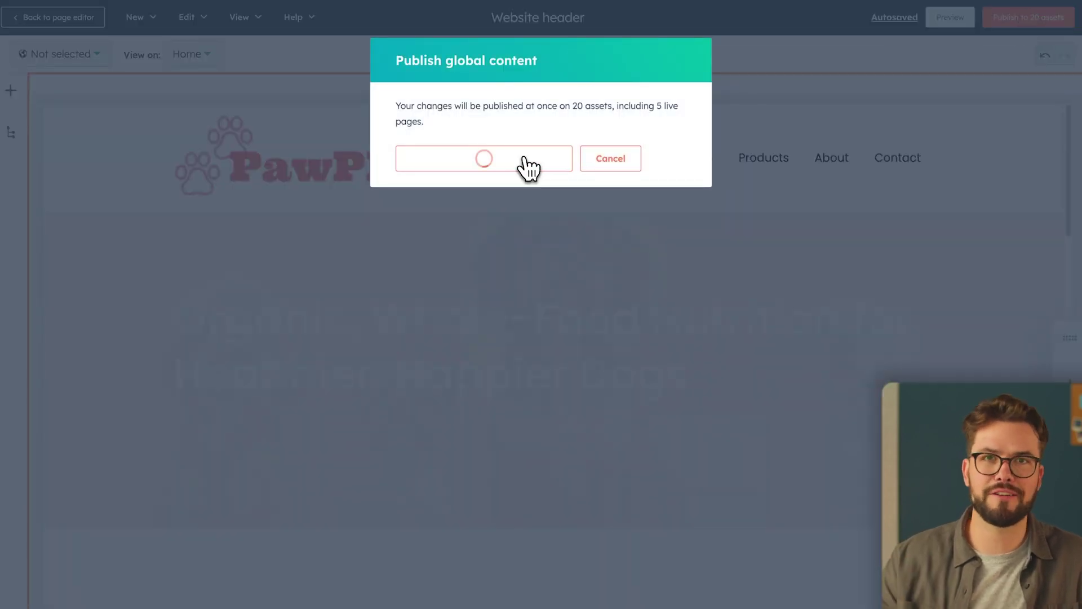